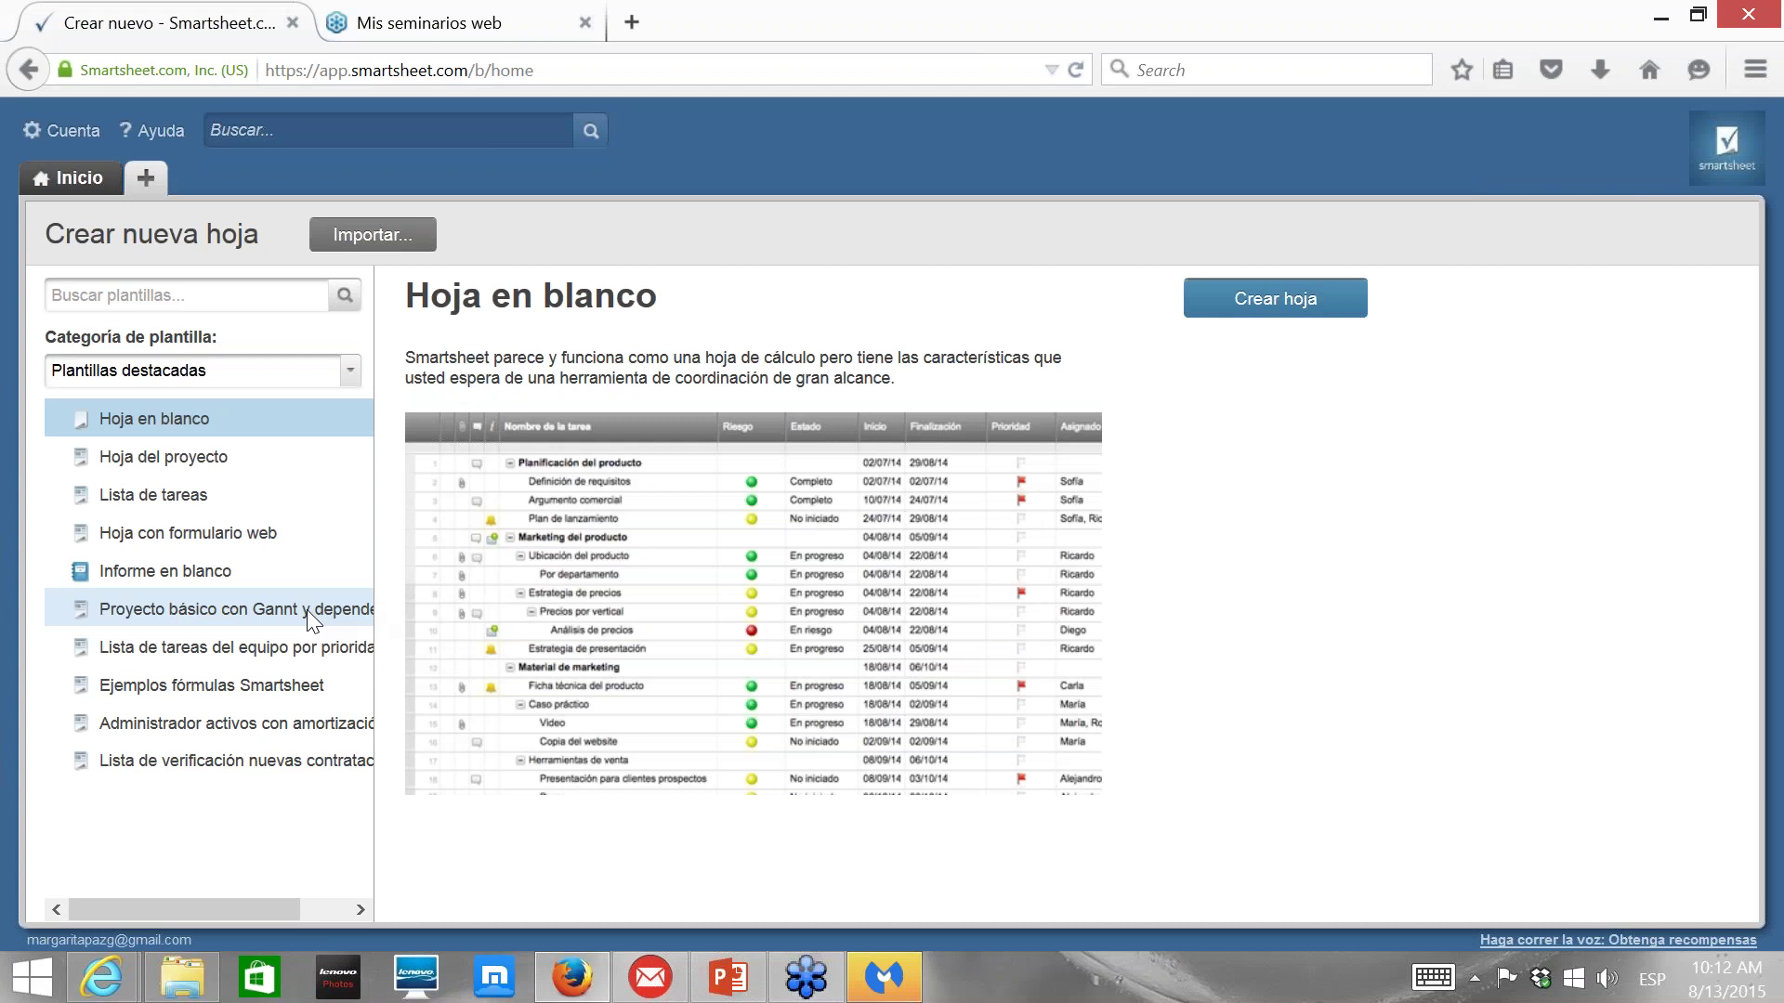
Create a sheet from the "Proyecto básico con Gannt y dependencias" template under its default name, saving it in the Entrenamiento folder.
left_click(307, 609)
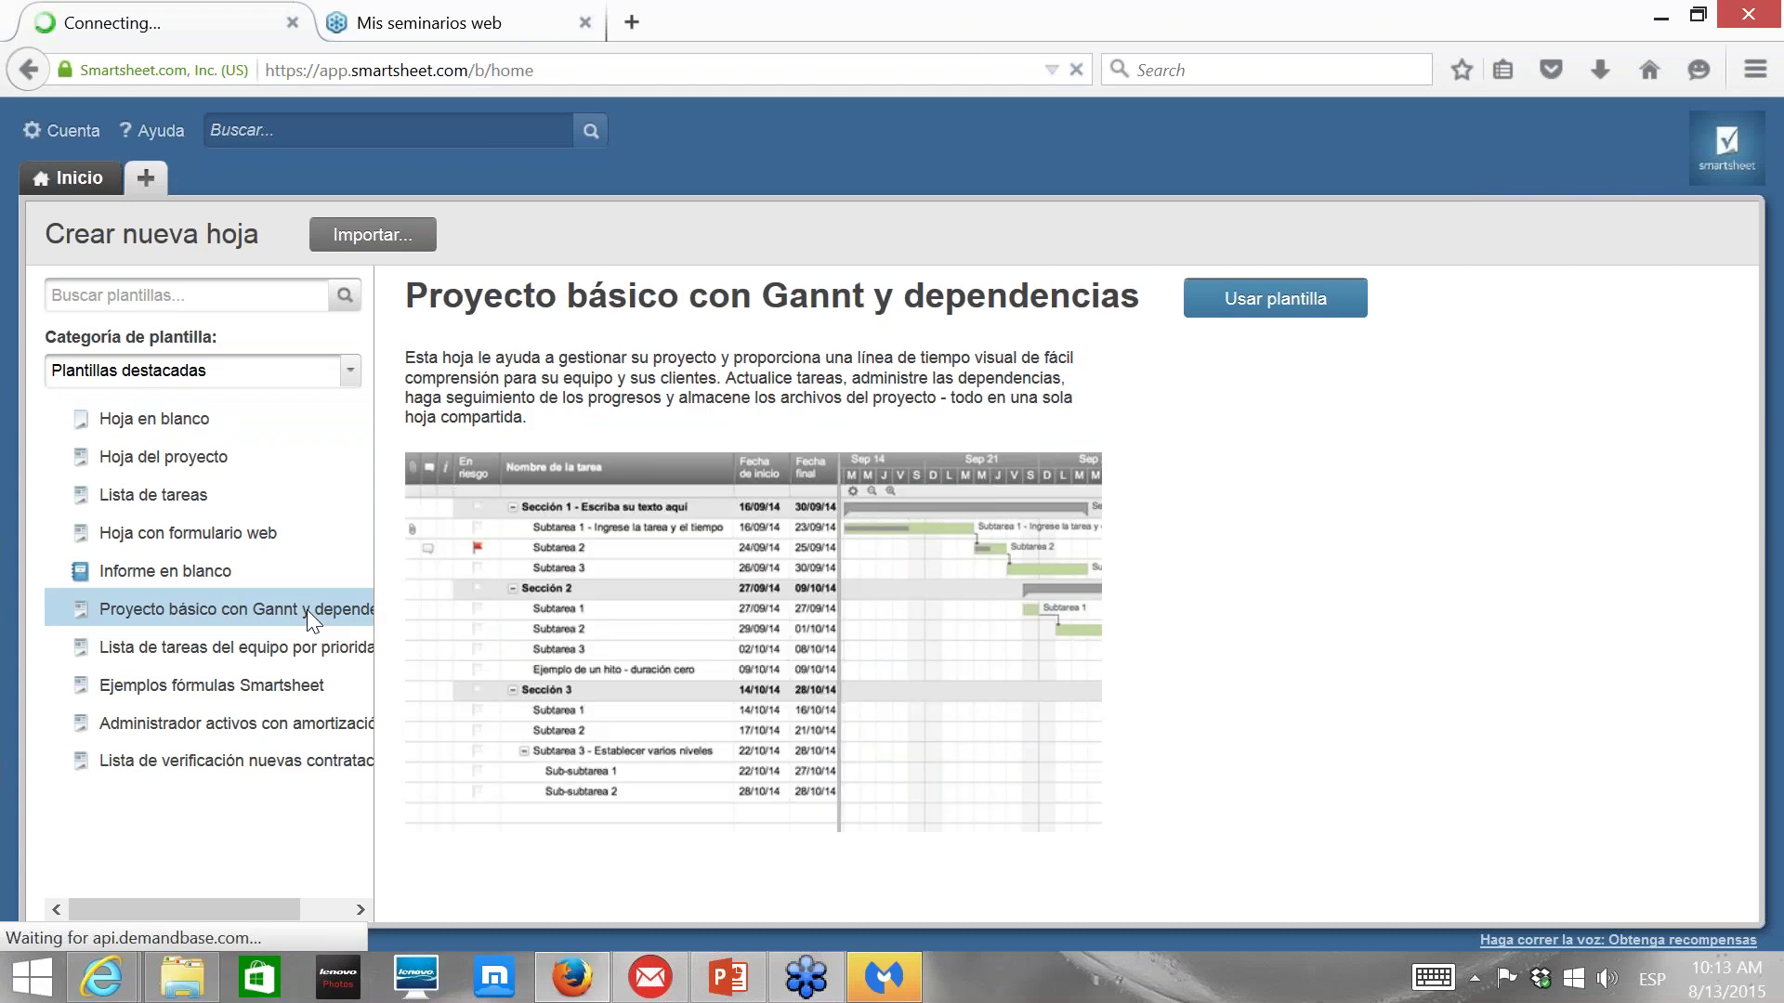
left_click(1236, 299)
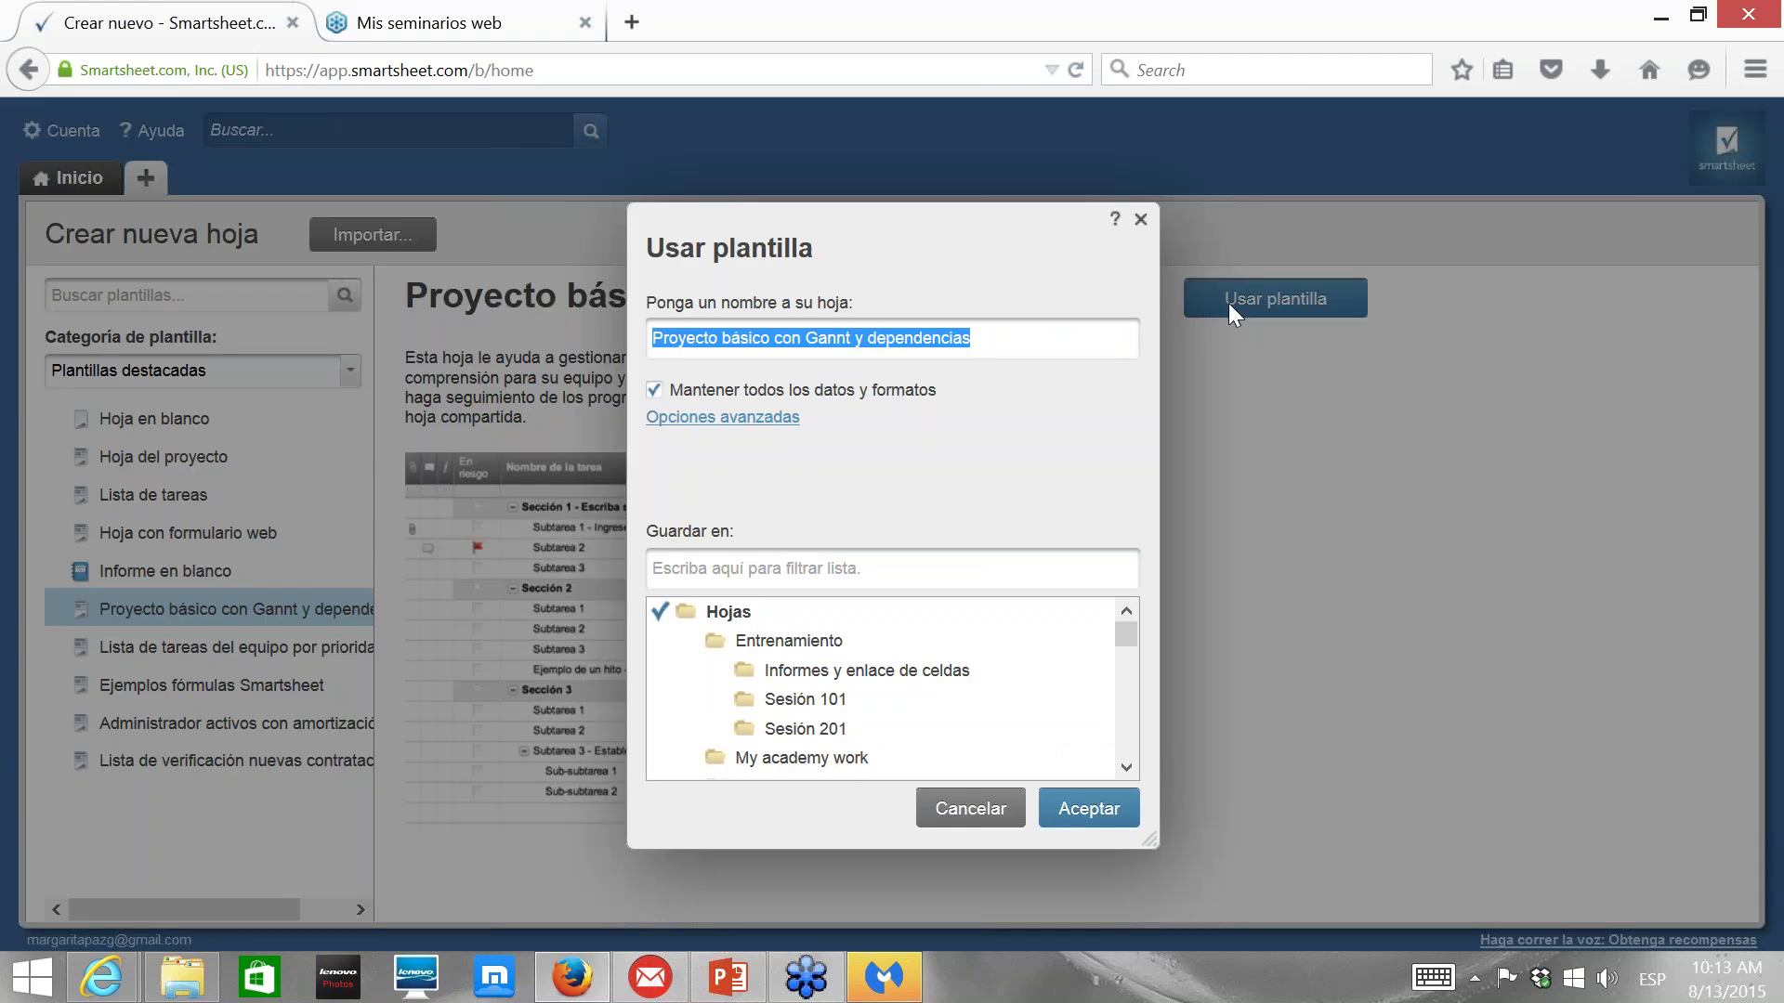
left_click(762, 633)
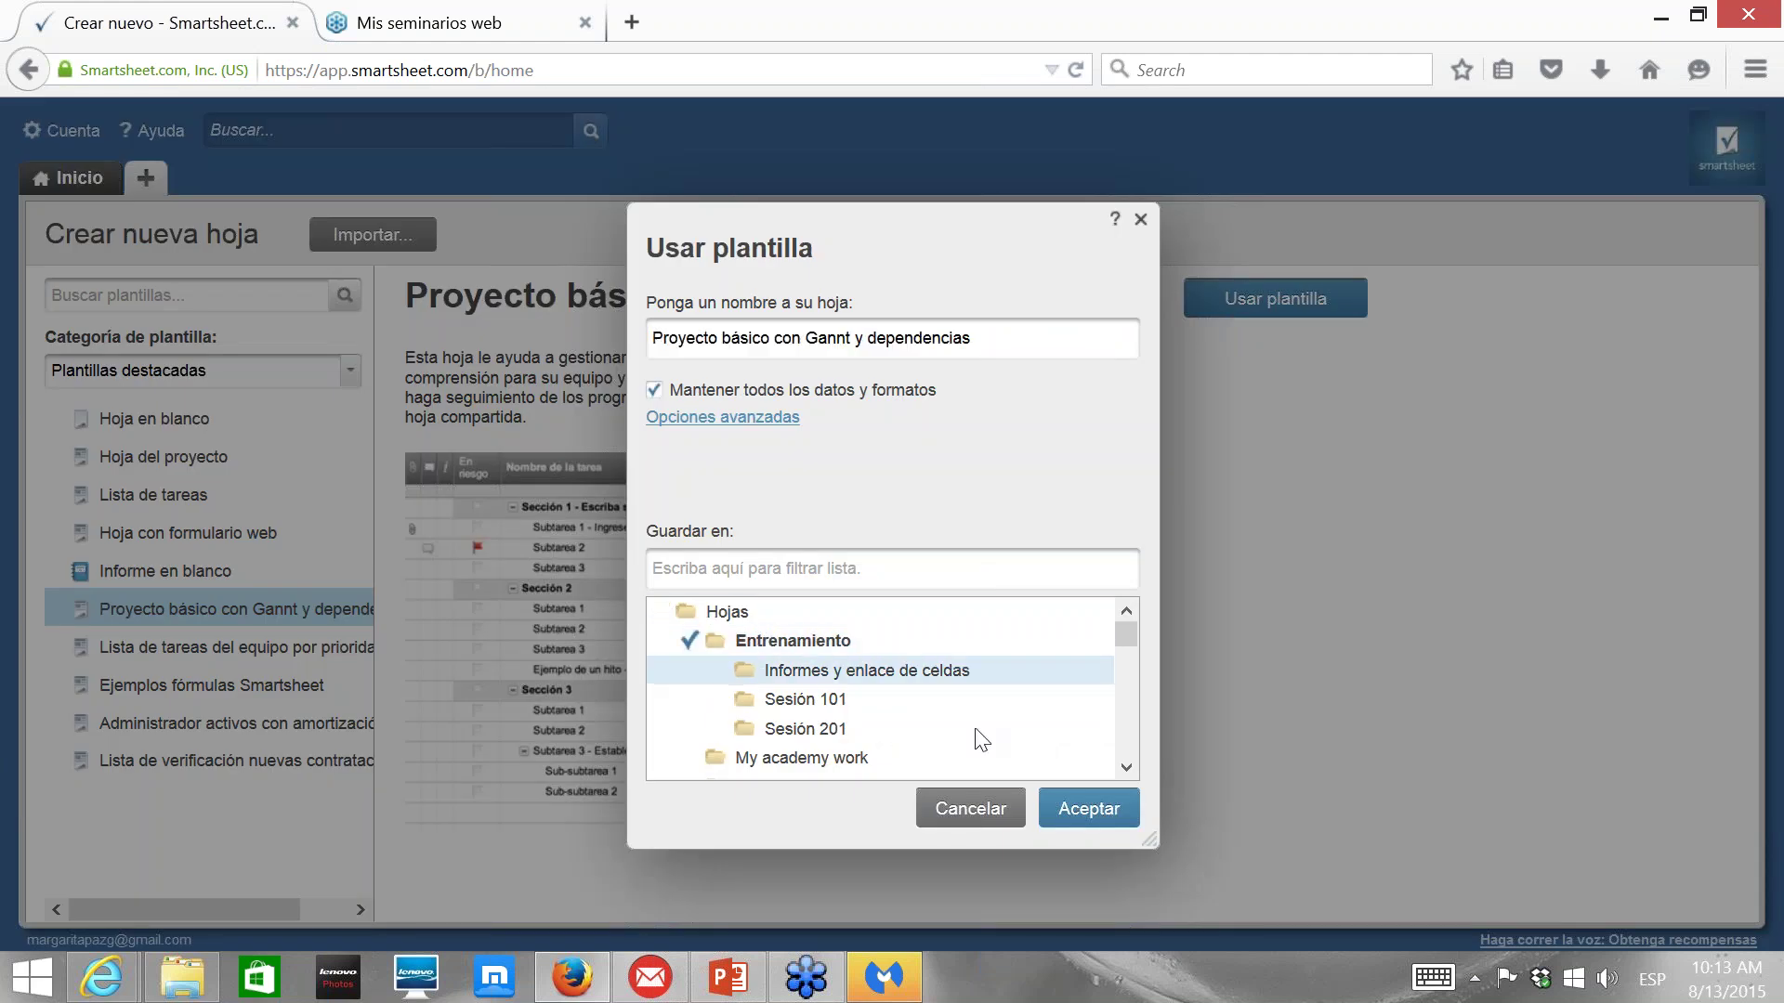
left_click(1094, 807)
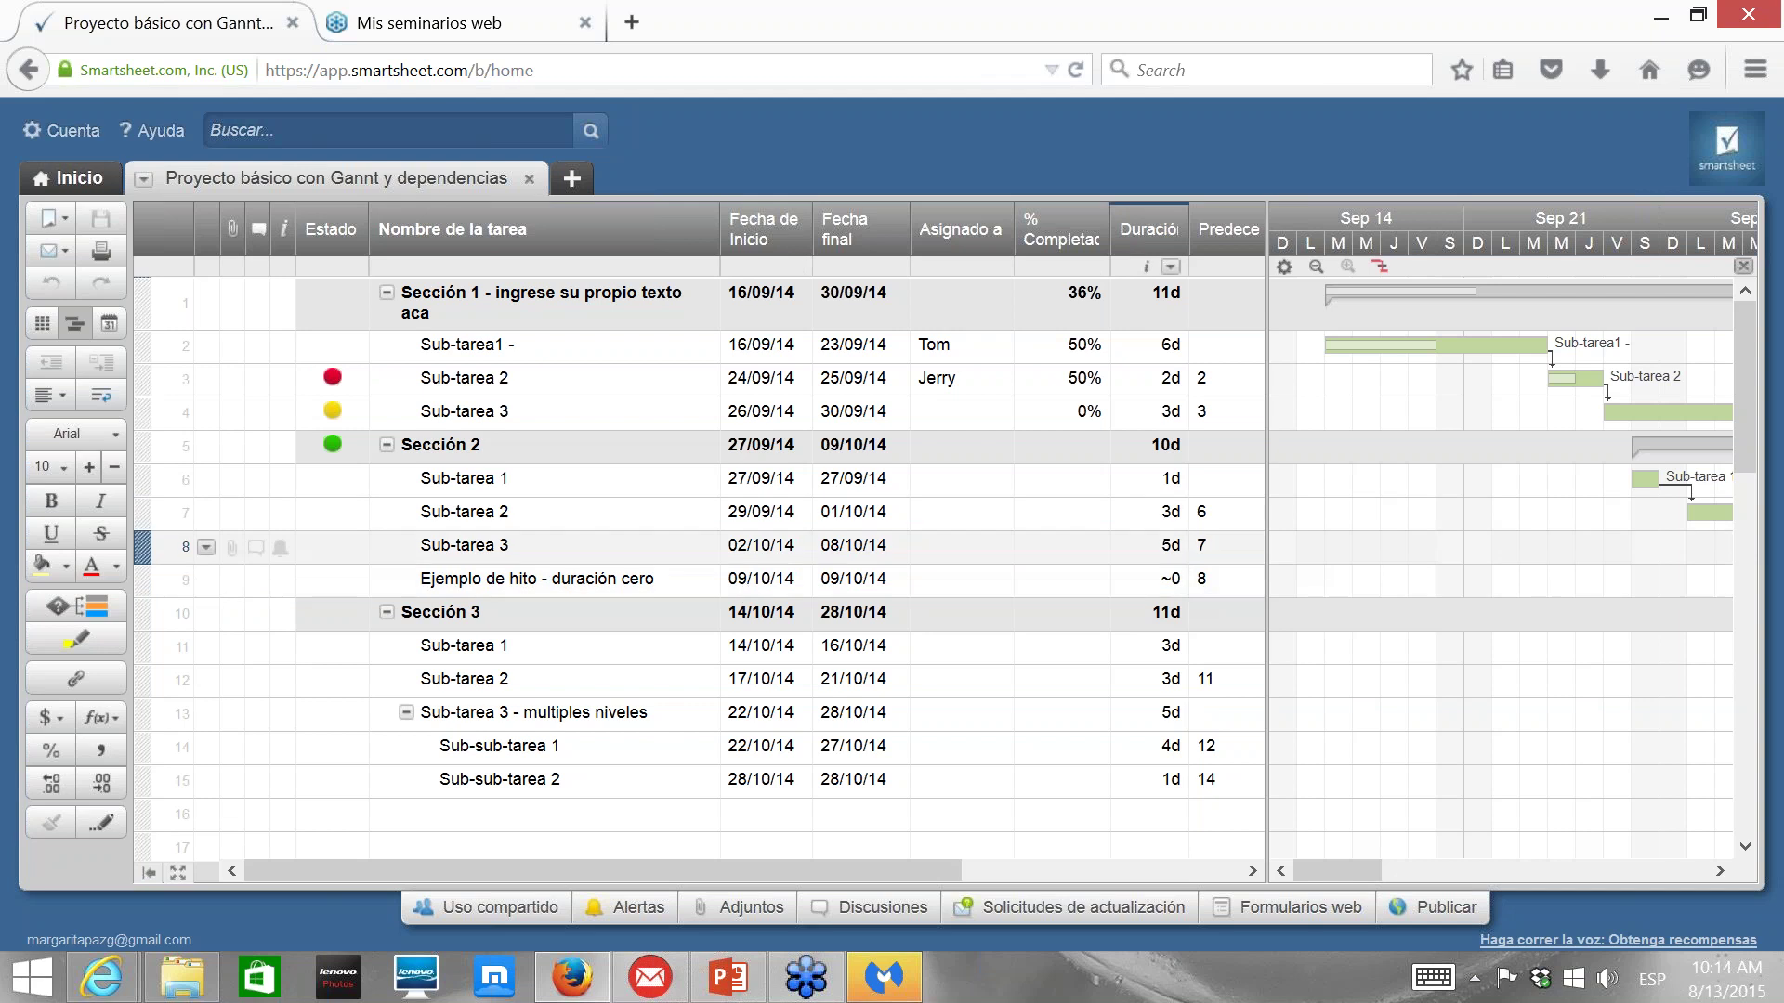
Set the duration of the "Ejemplo de hito - duración cero" task to 0.
left_click(1168, 581)
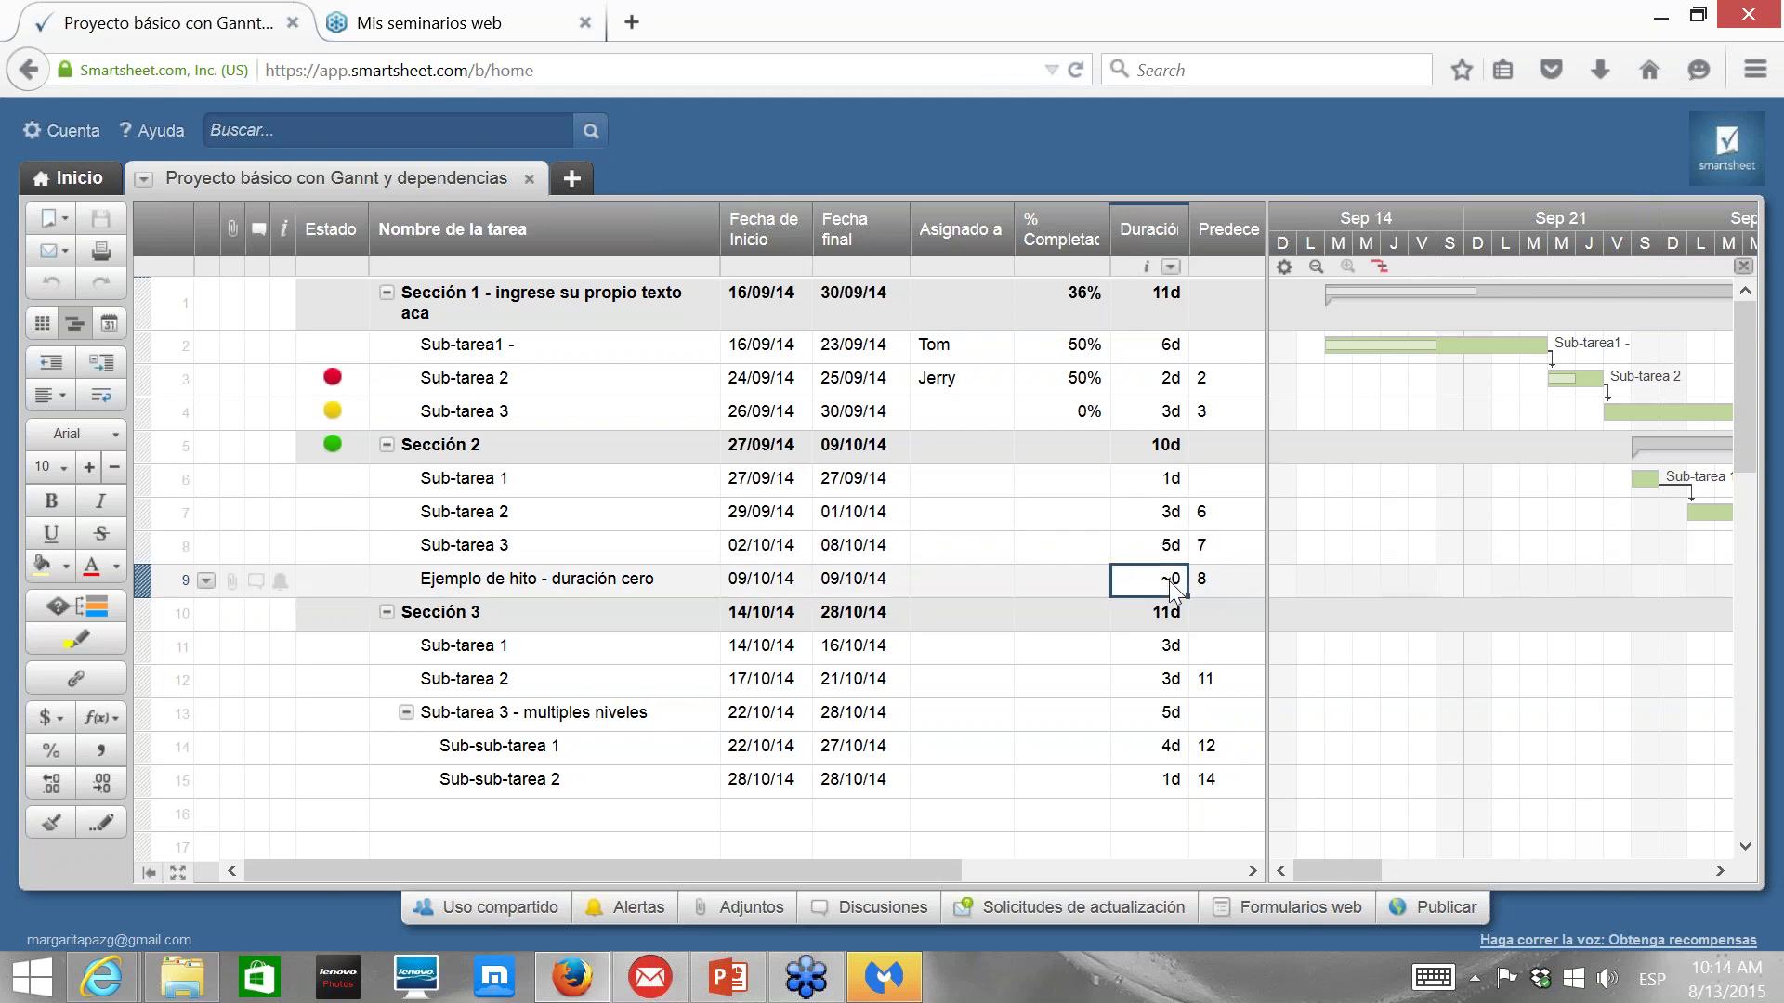
type("0")
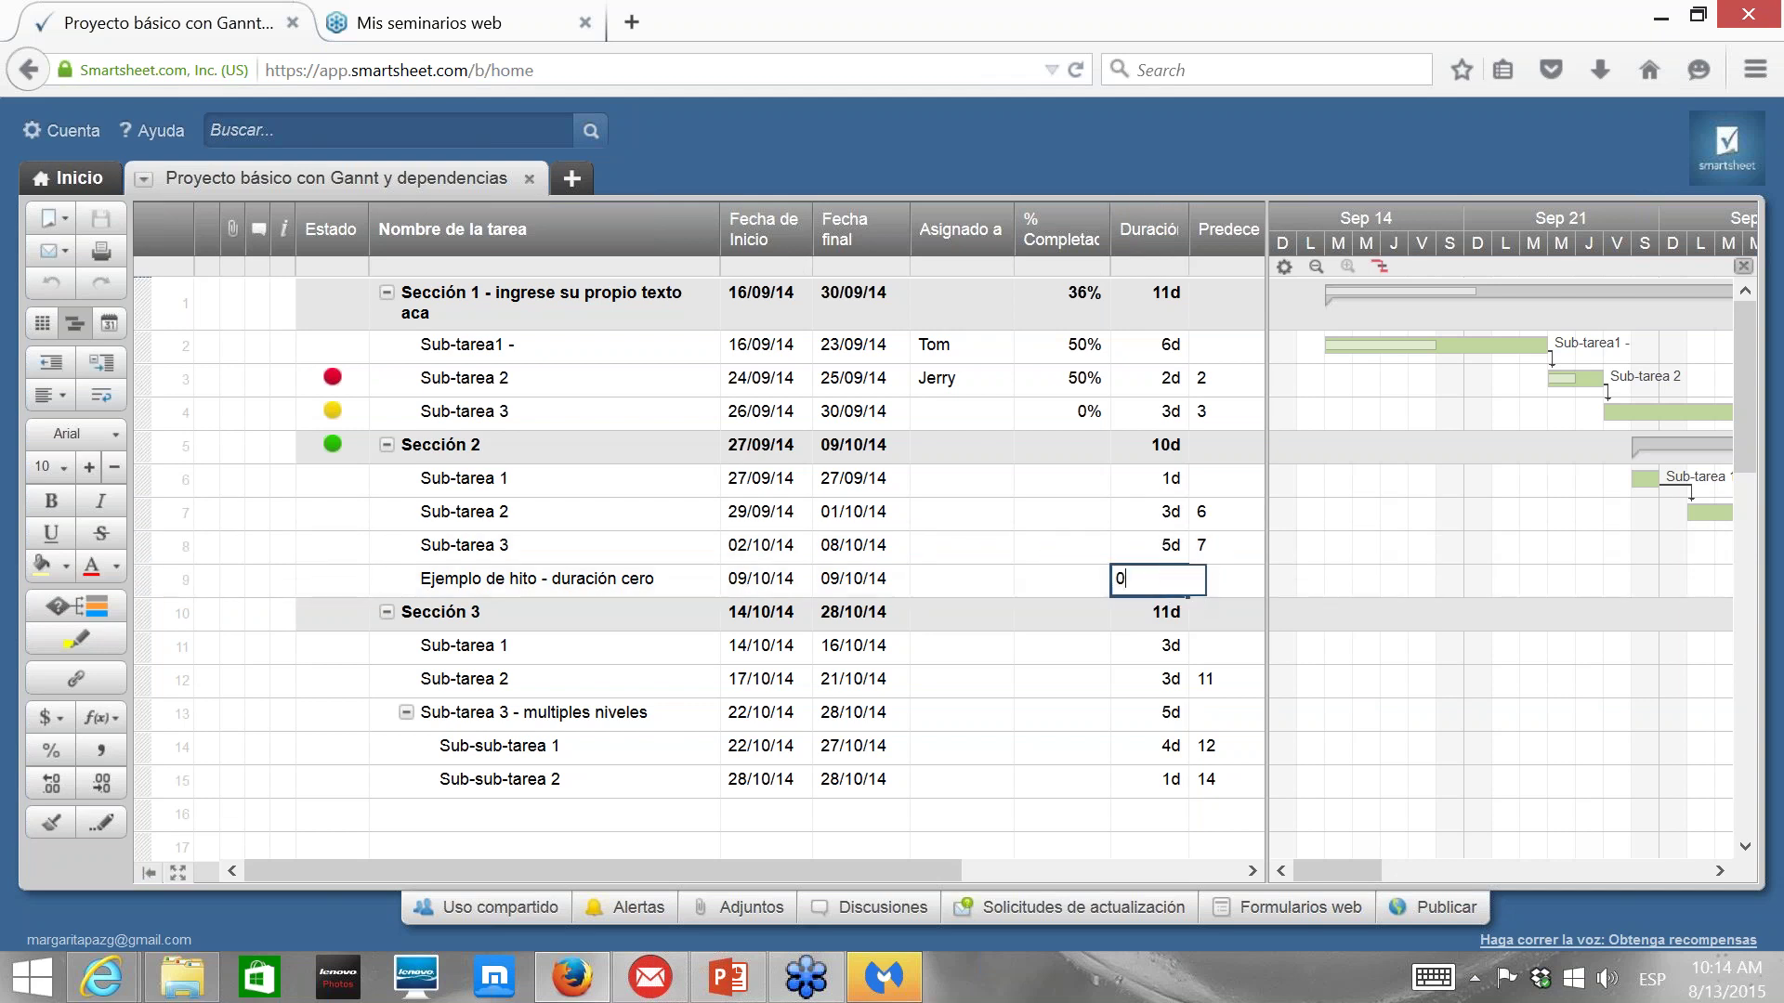
left_click(1080, 660)
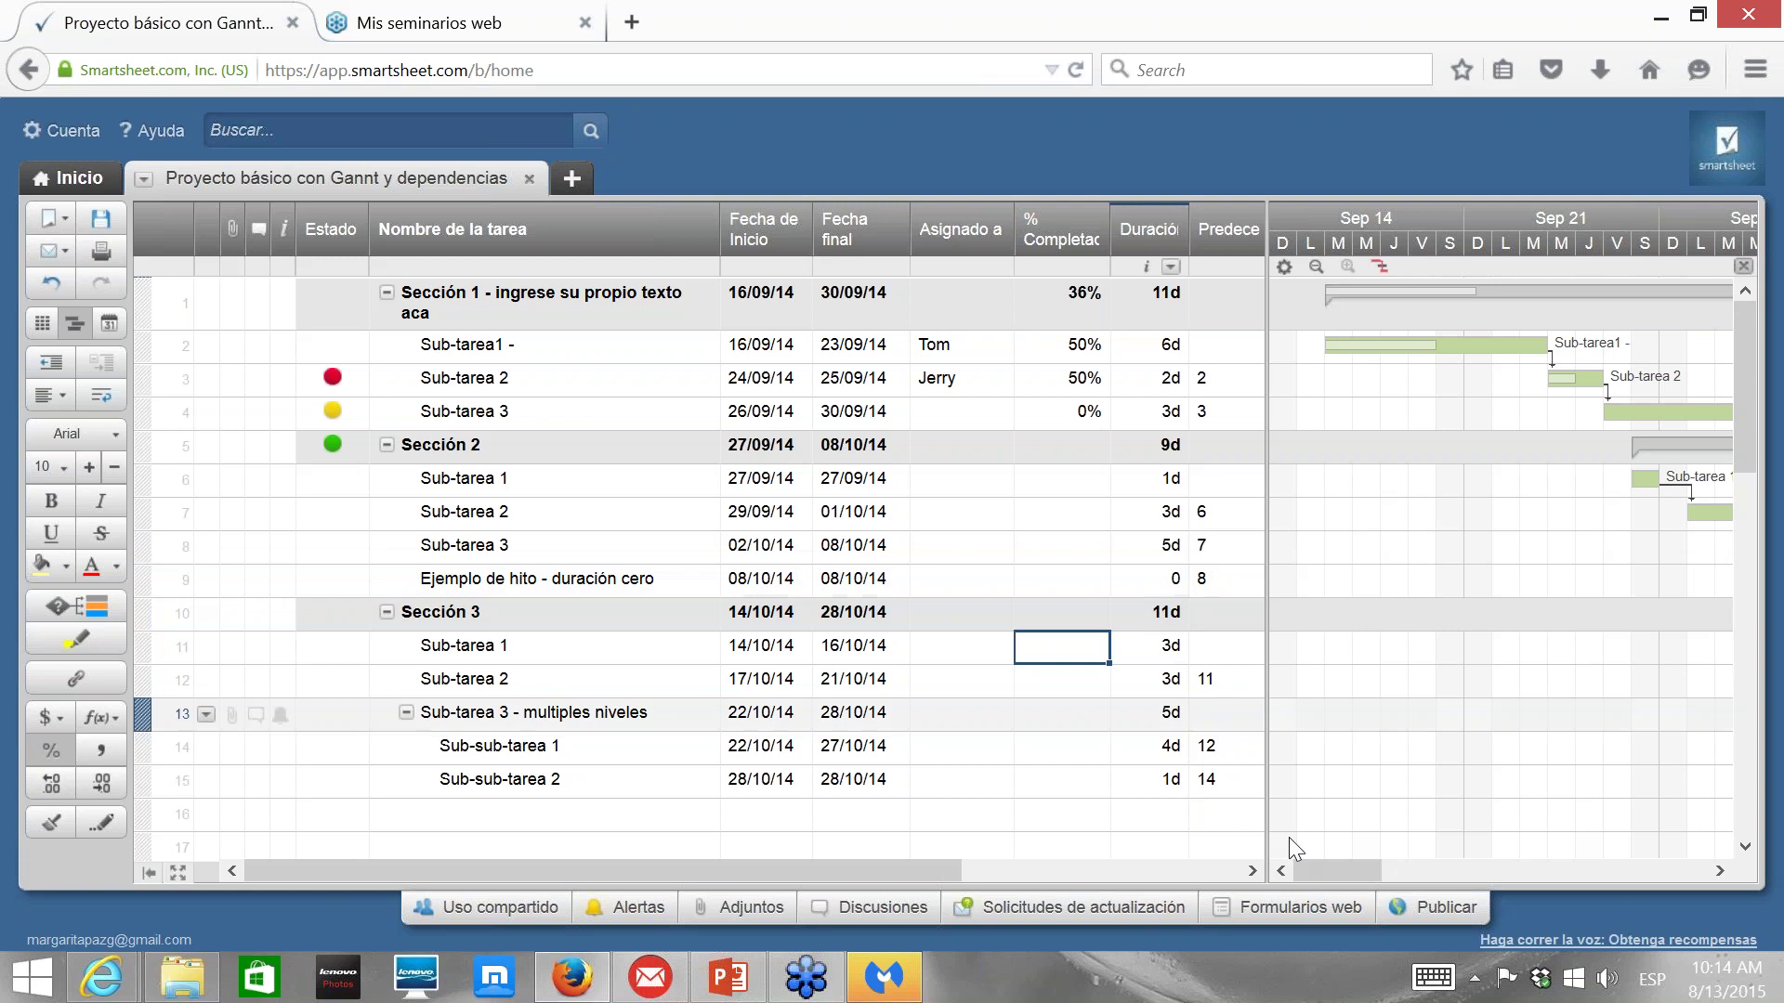
Set the duration of Sub-tarea 2 in Sección 1 to 2sem.
left_click(1254, 872)
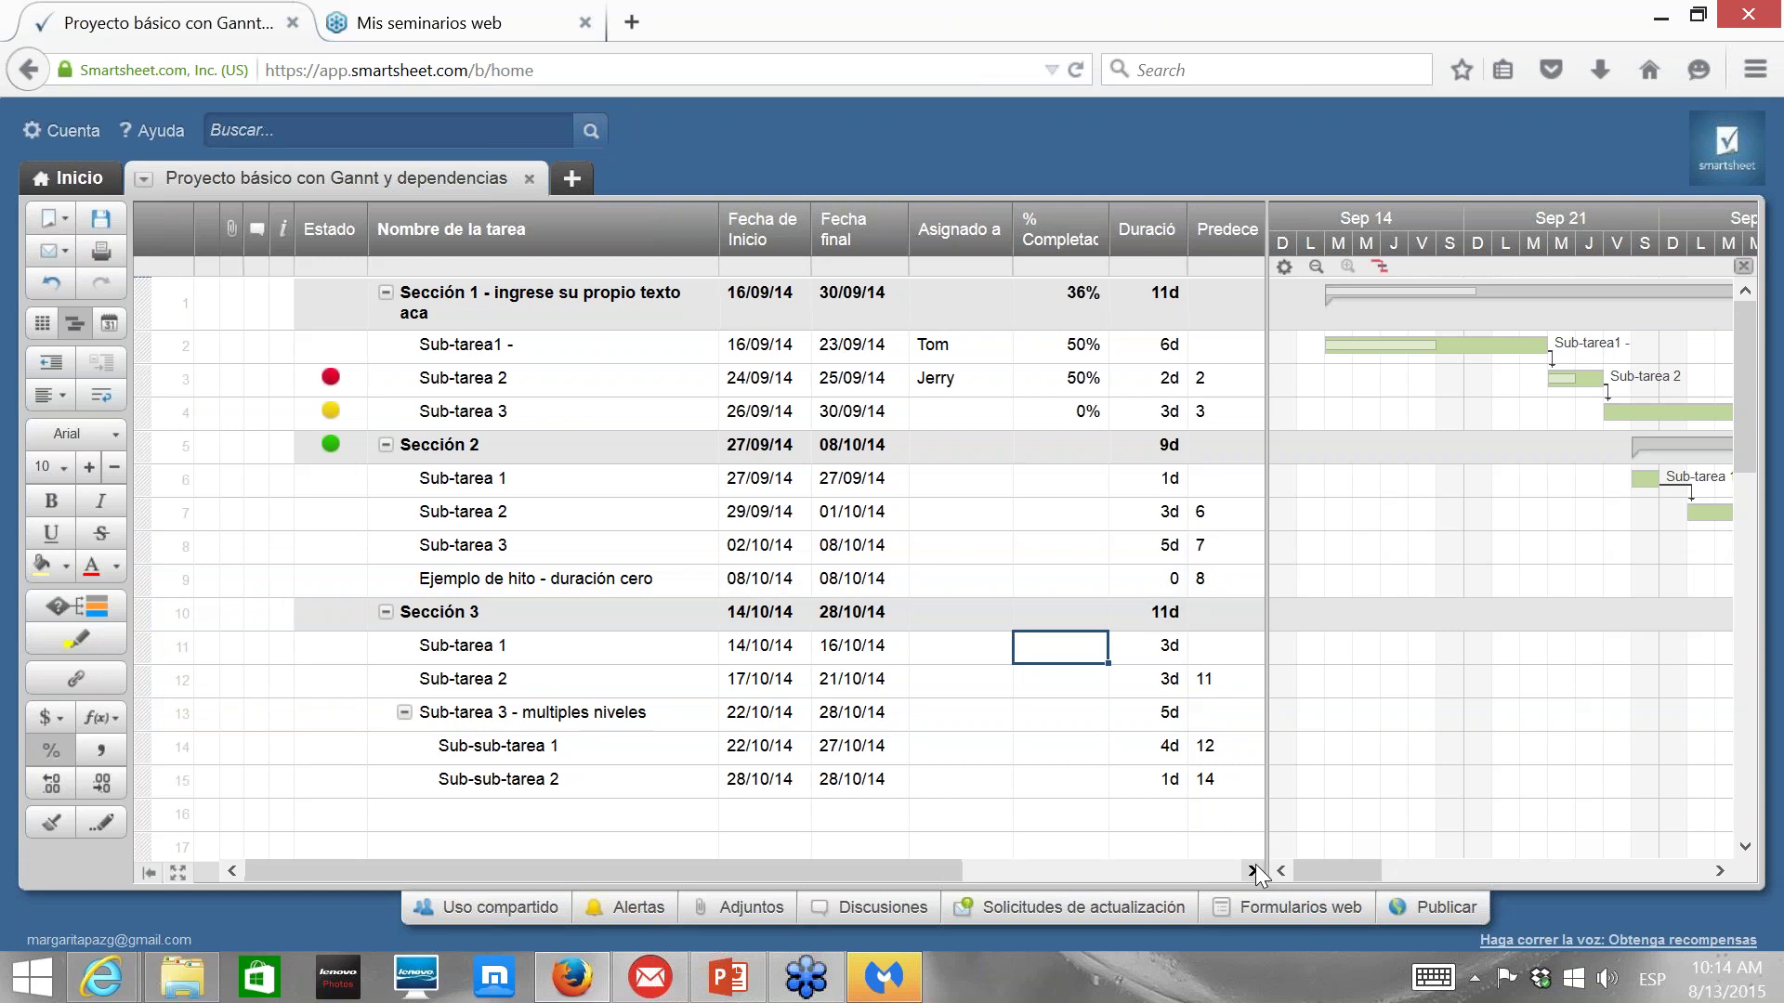
left_click(1253, 872)
left_click(1253, 872)
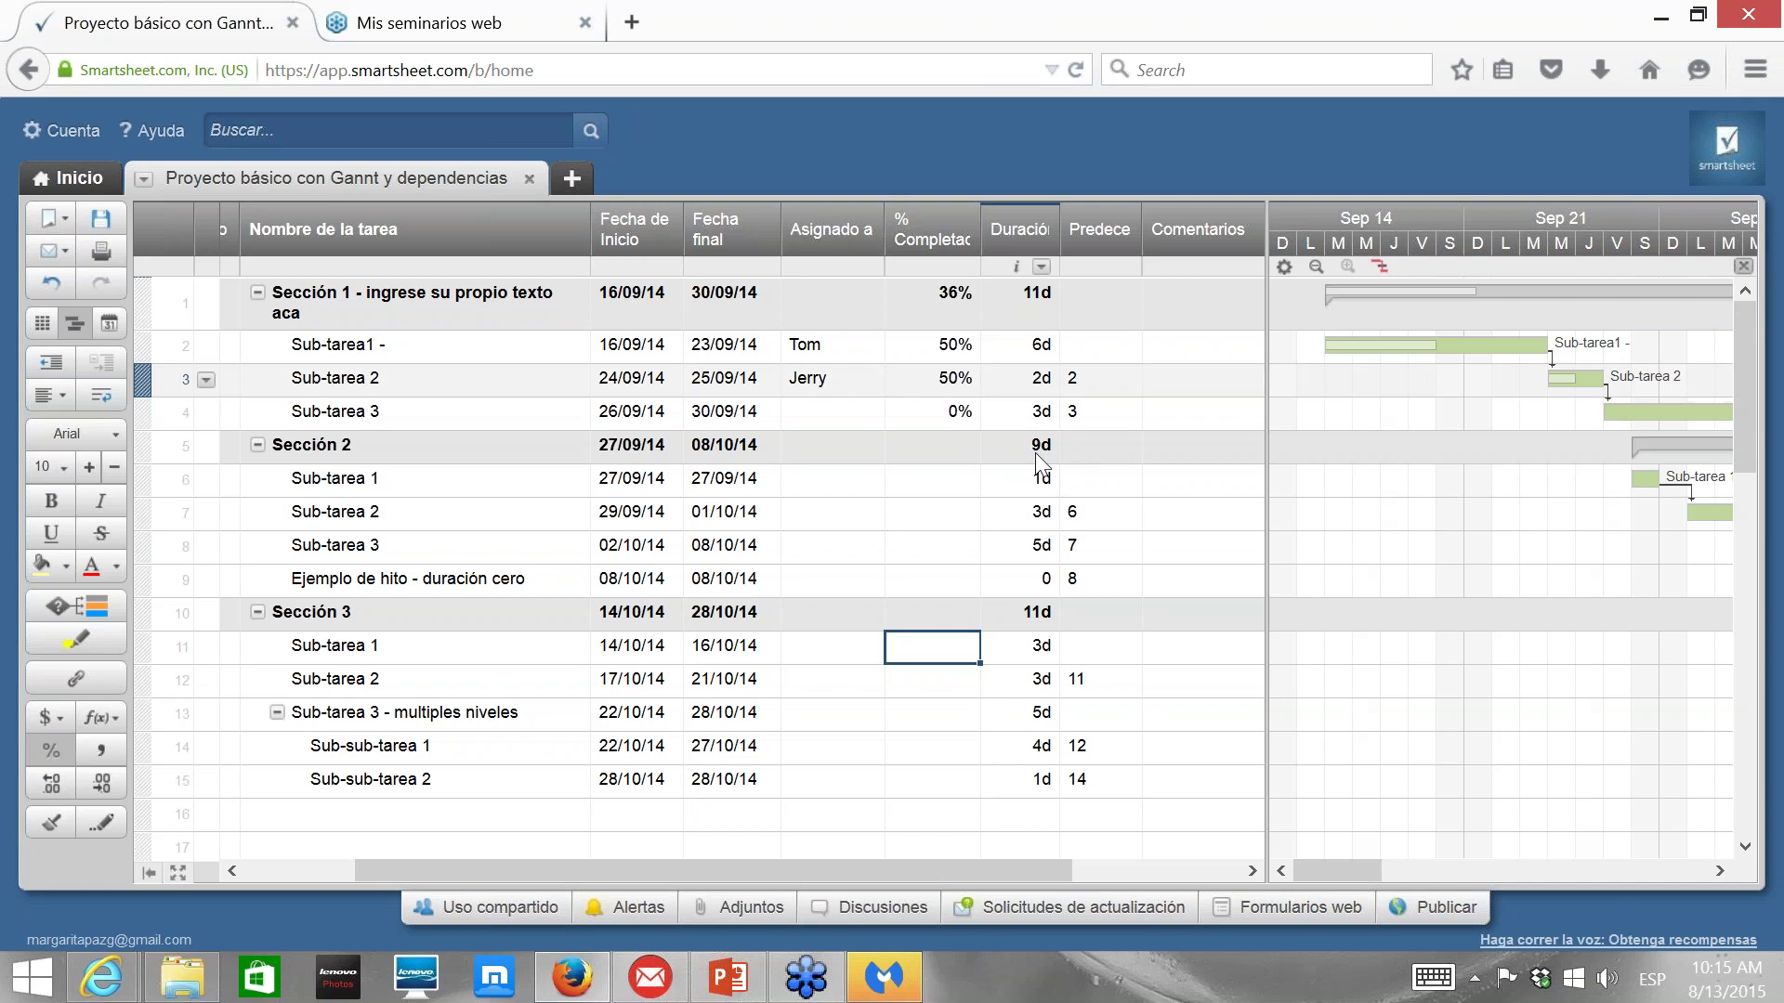
left_click(1042, 394)
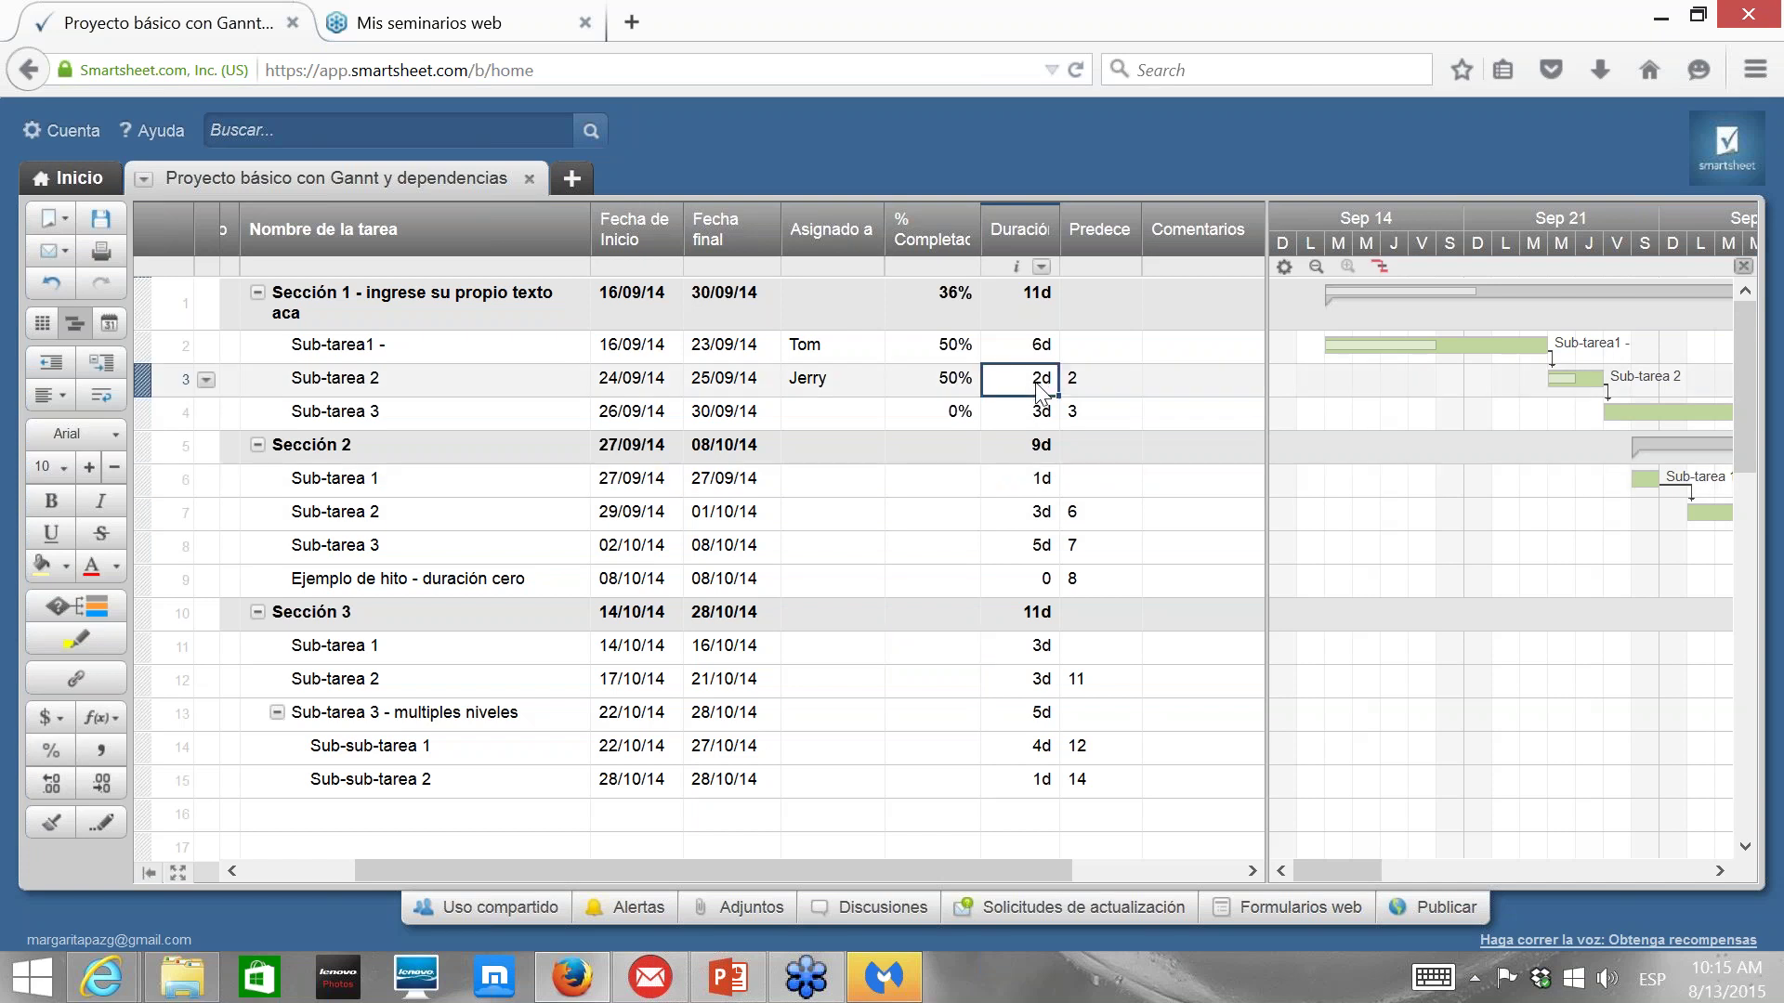
type("2")
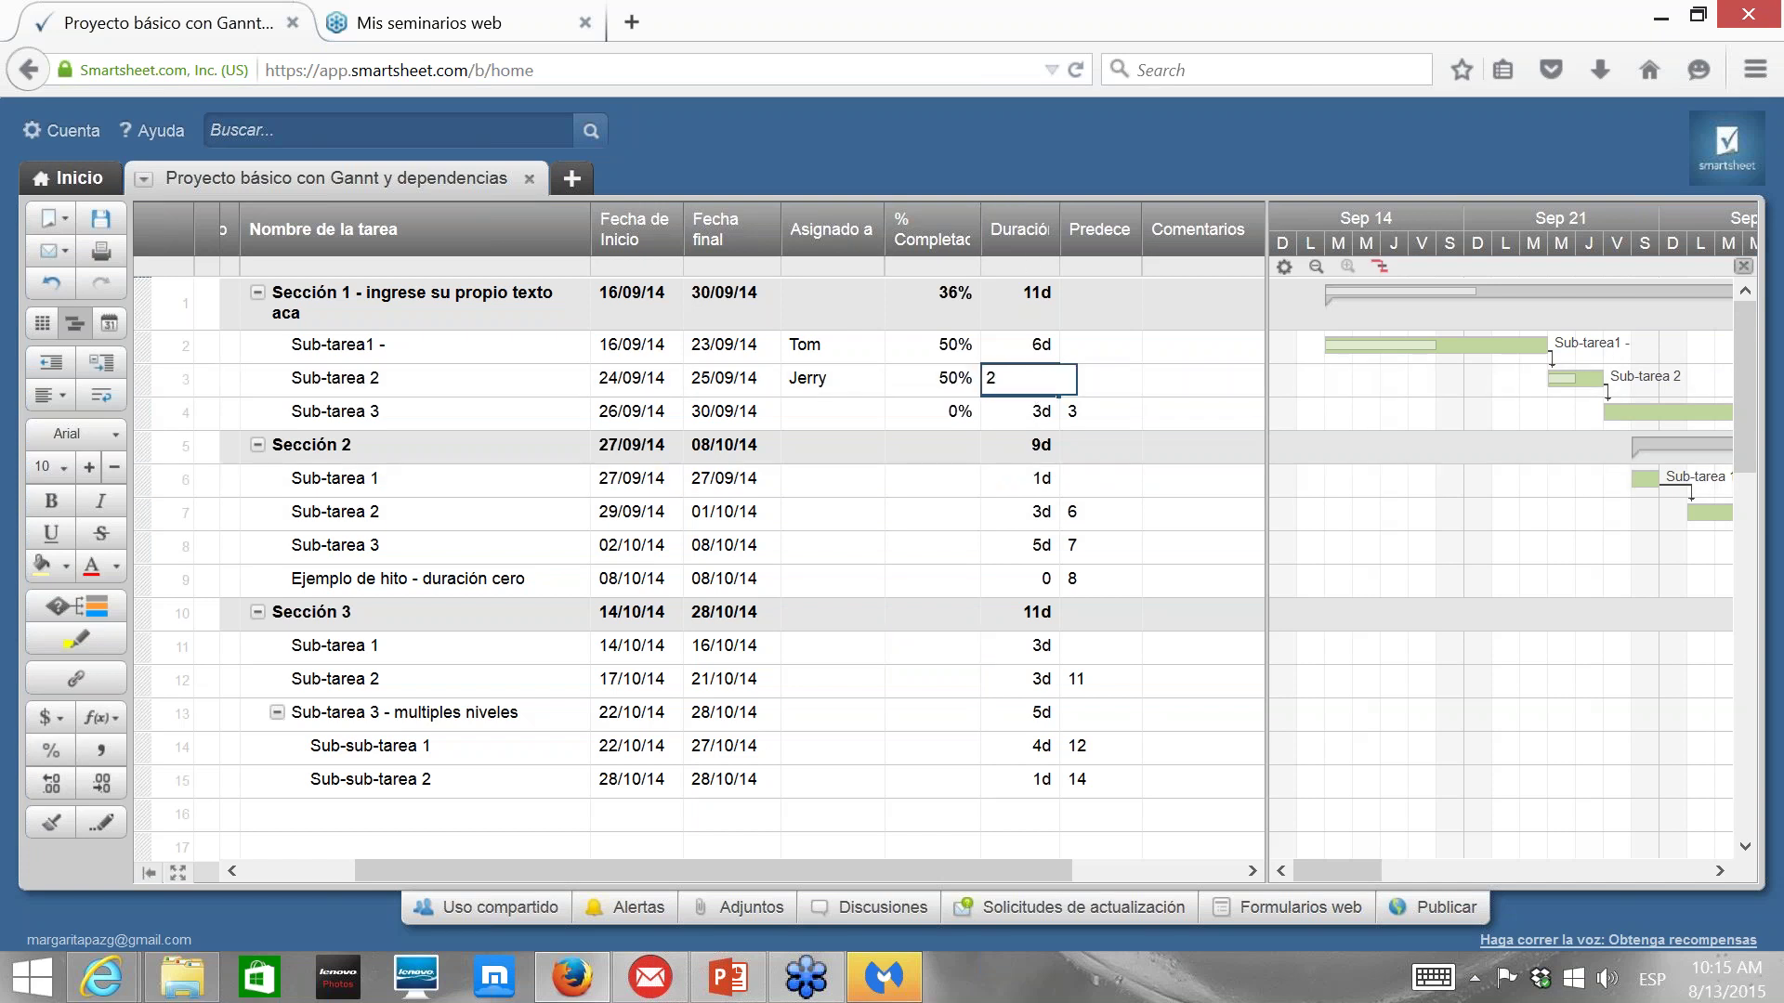
type("sem")
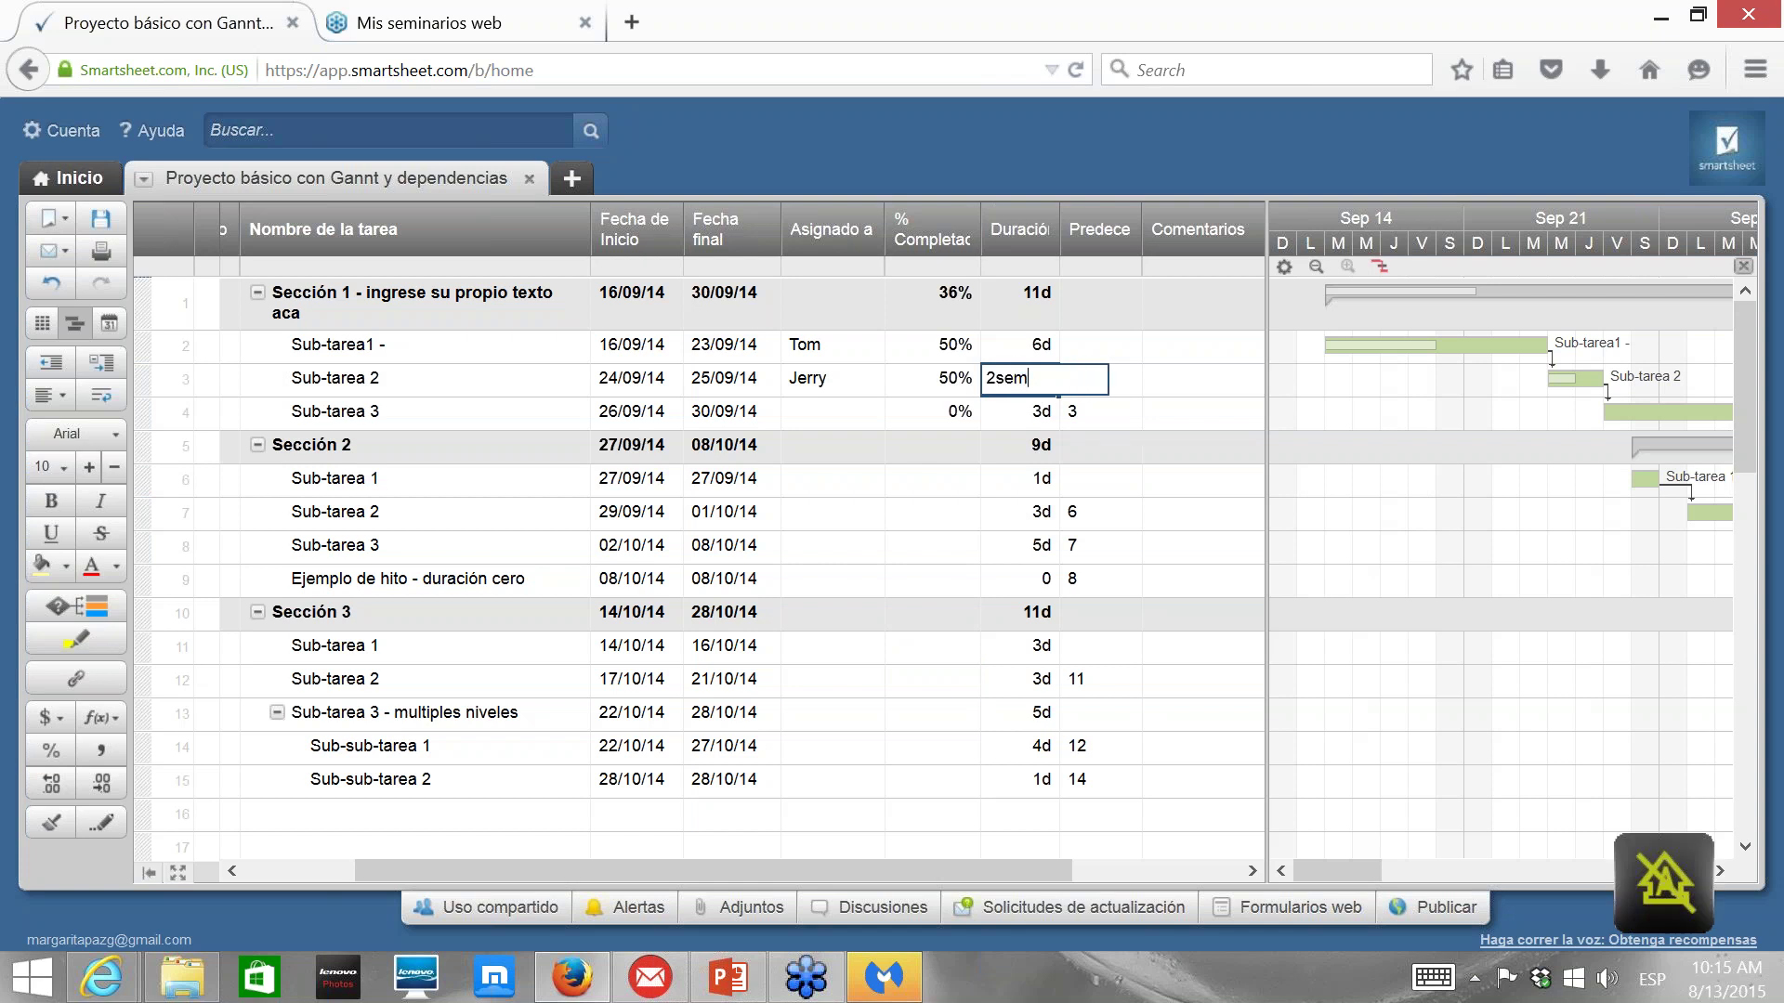
left_click(955, 513)
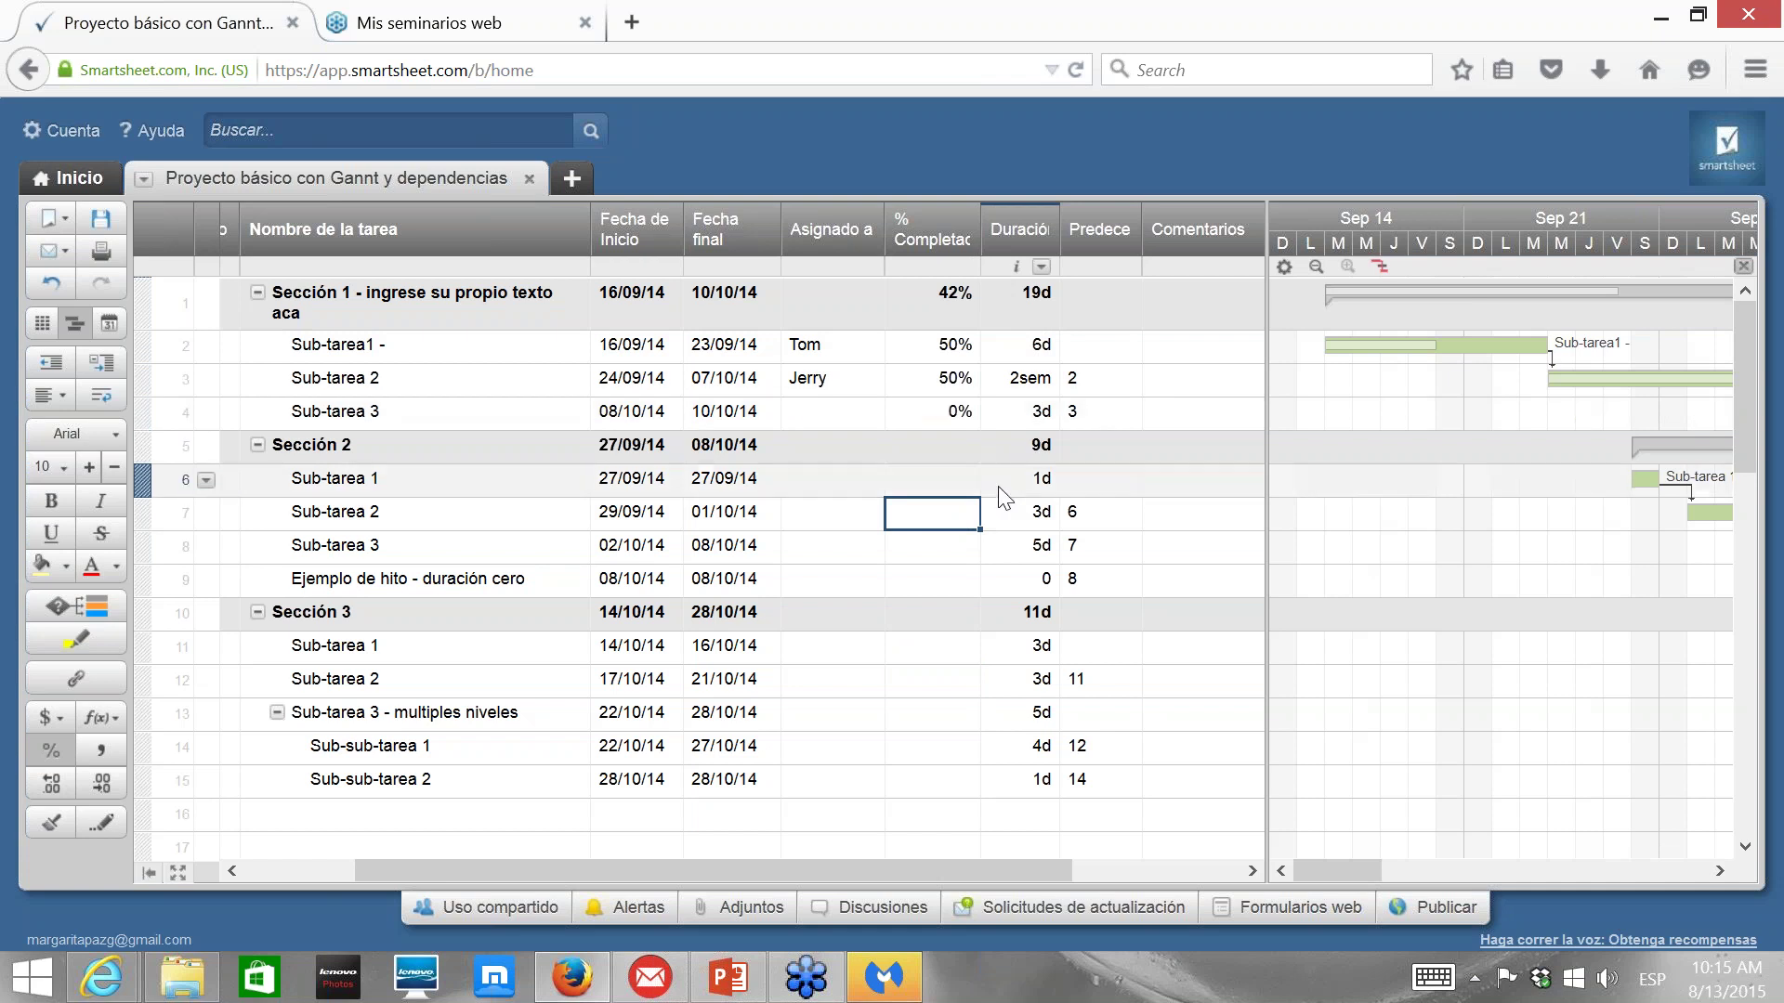
Set the duration of Sub-tarea 2 in Sección 2 to 4 h 50 min.
left_click(999, 519)
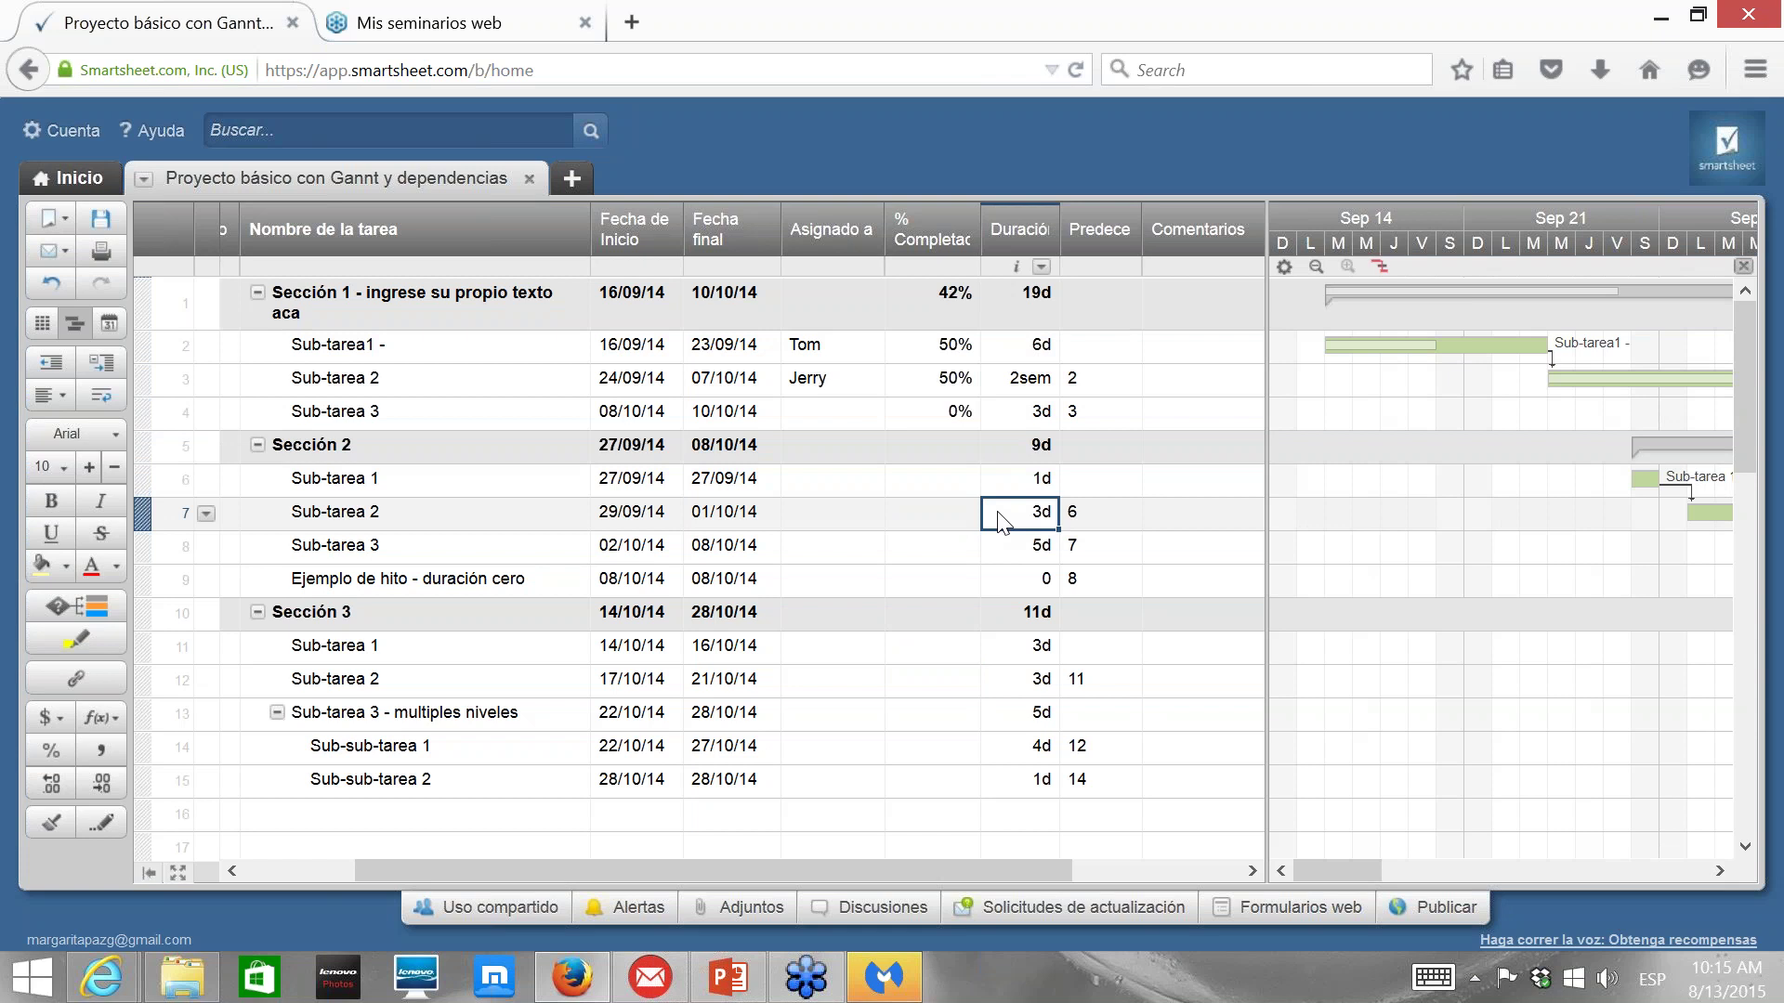
type("4 h")
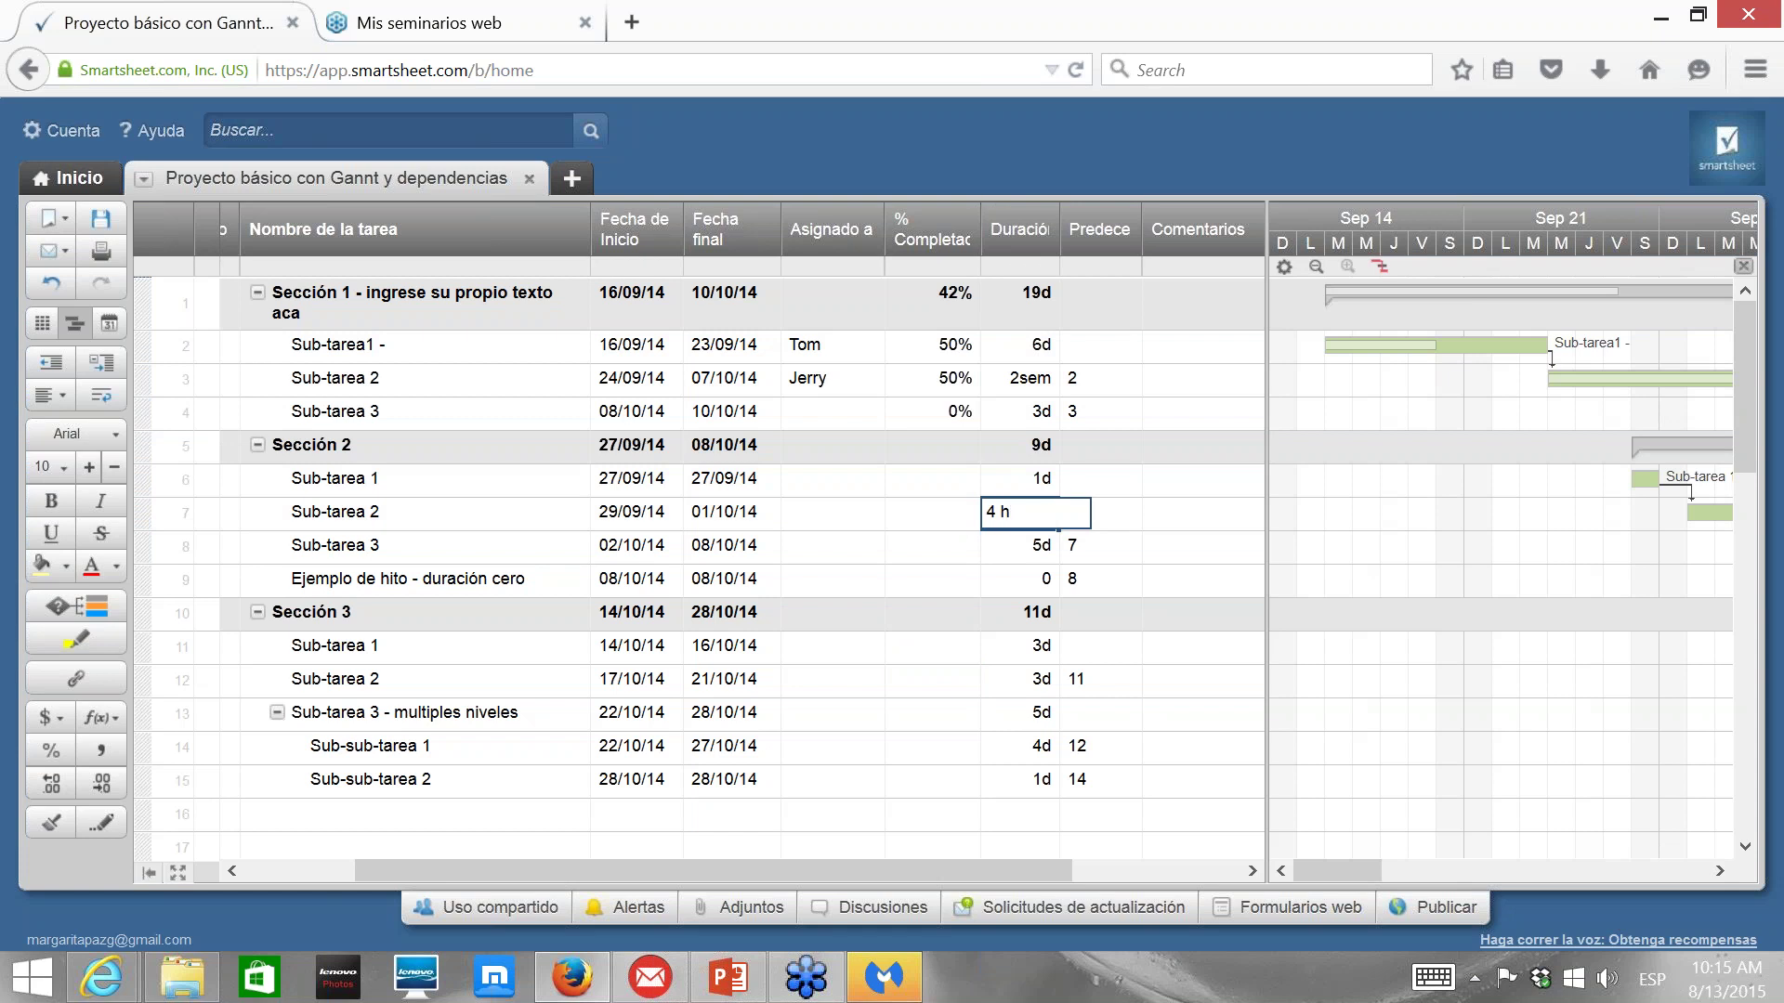
type(" 50 min")
left_click(966, 546)
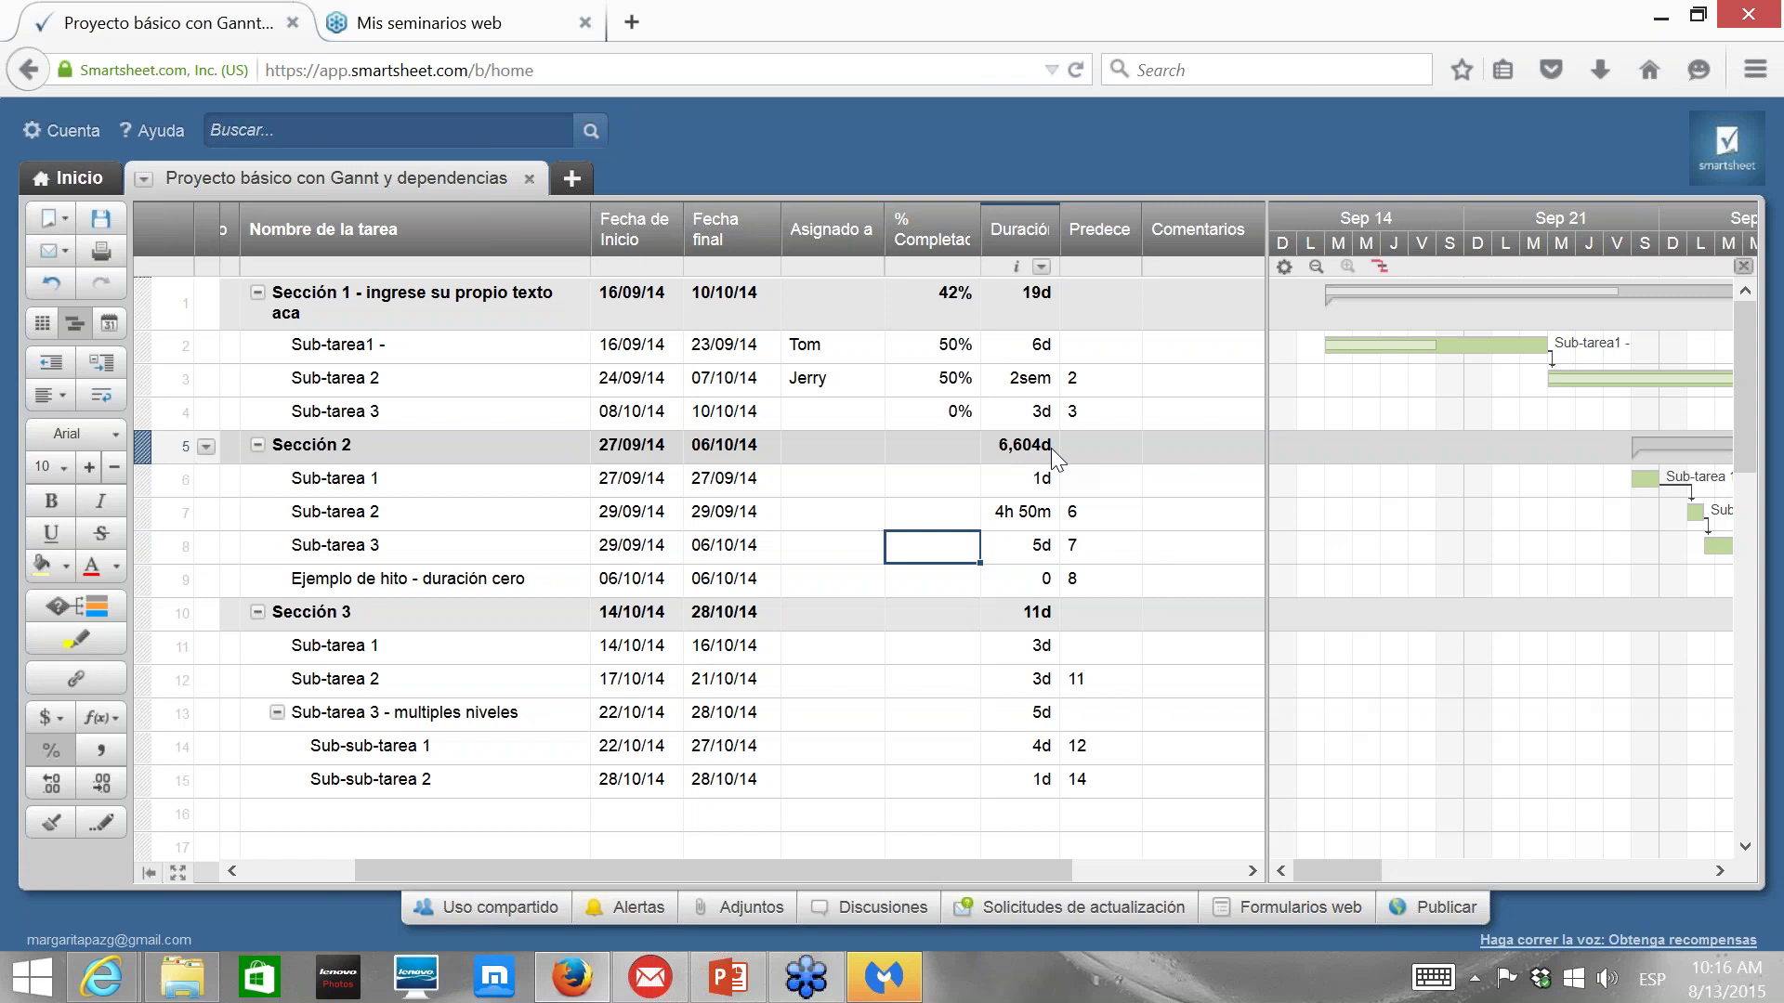
Set the duration of the "Ejemplo de hito - duración cero" task to 16h.
left_click(1023, 577)
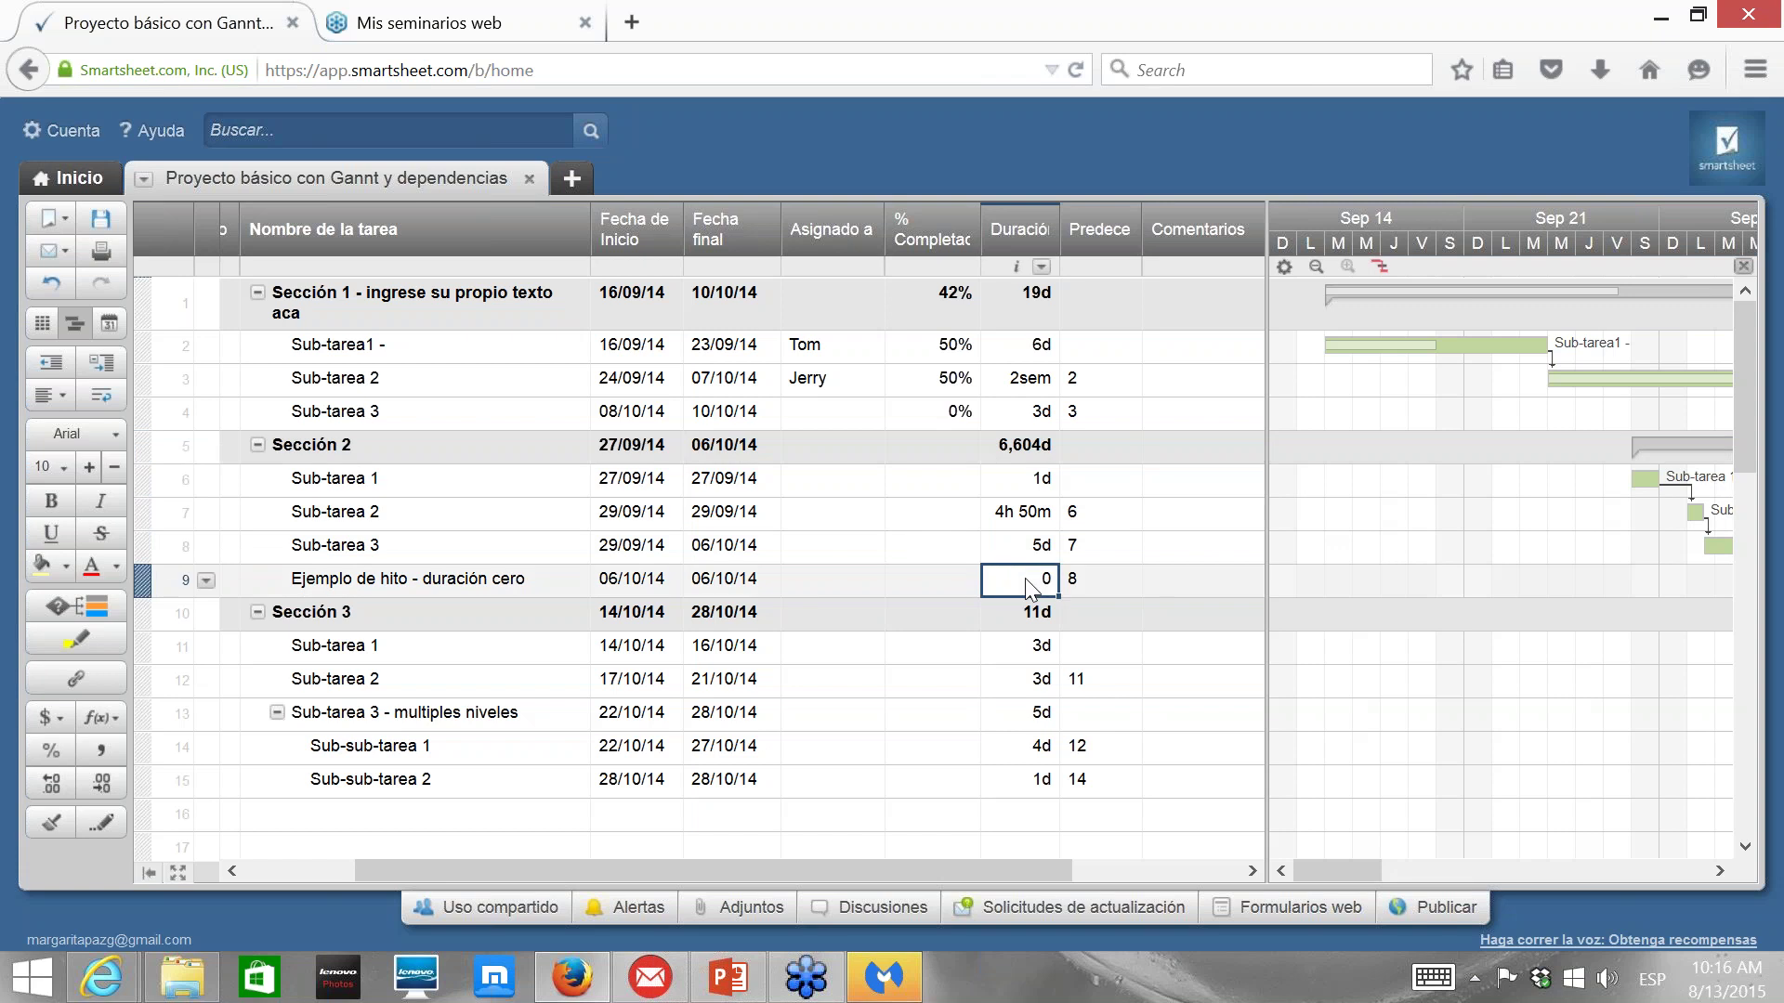
type("16h")
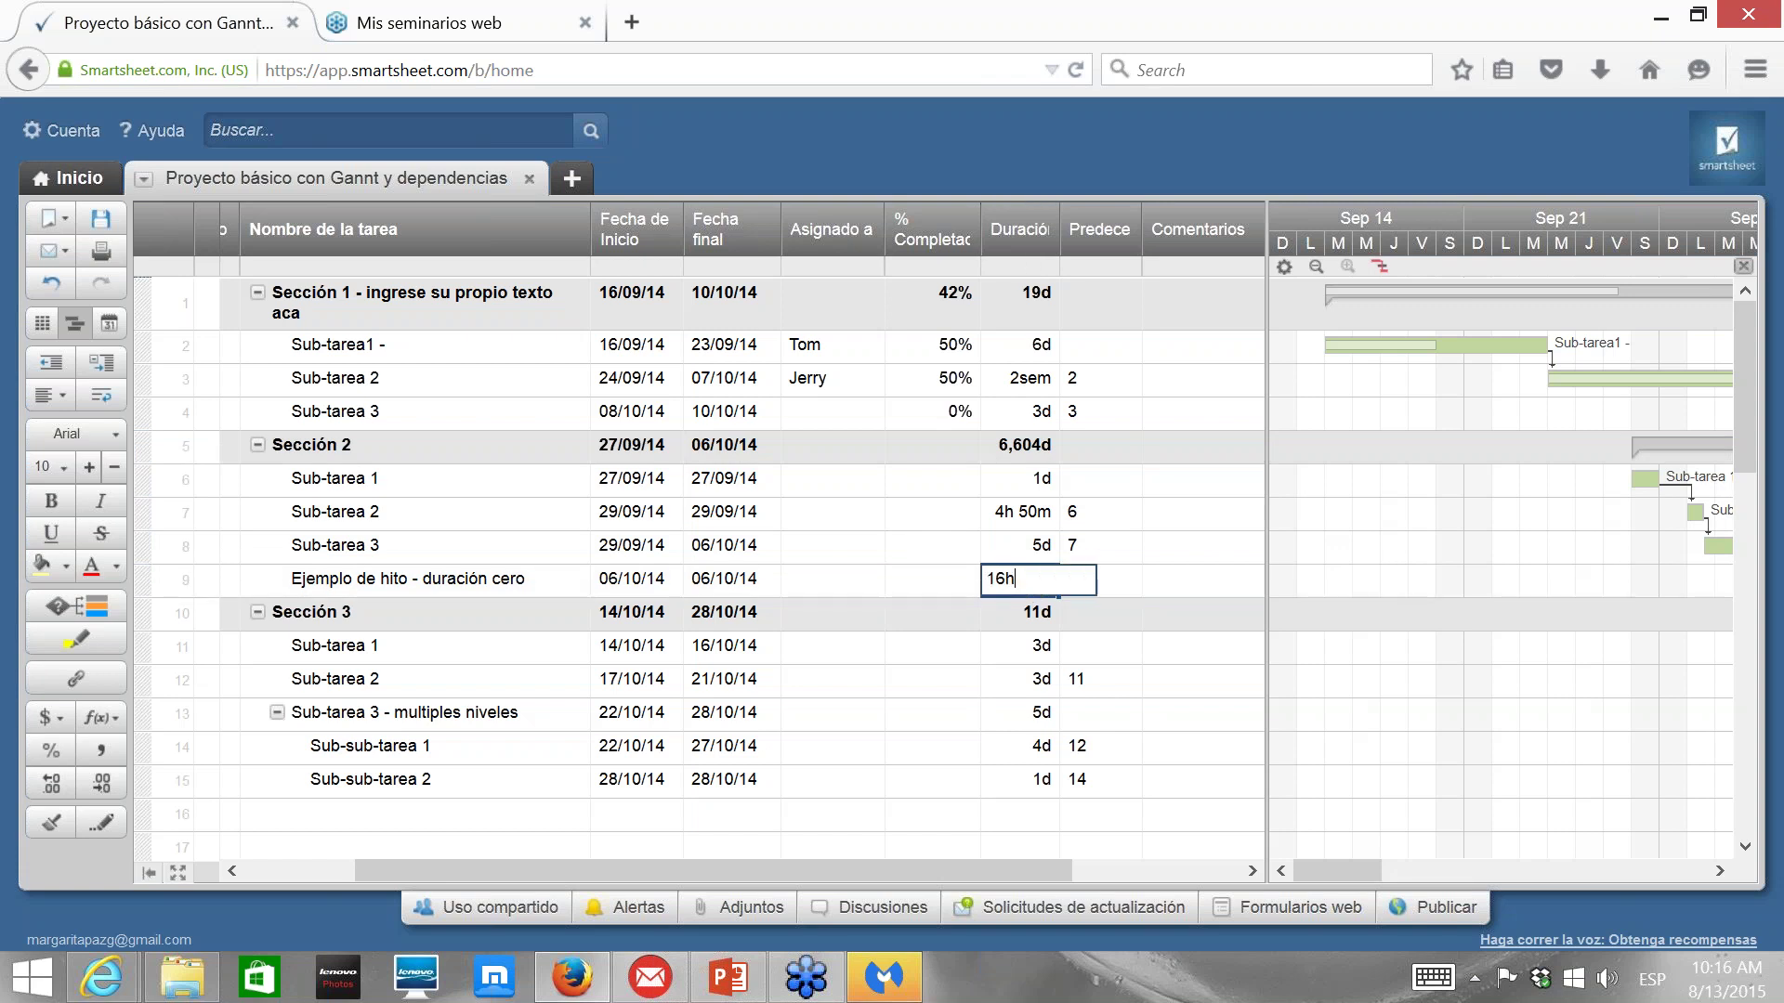
left_click(932, 680)
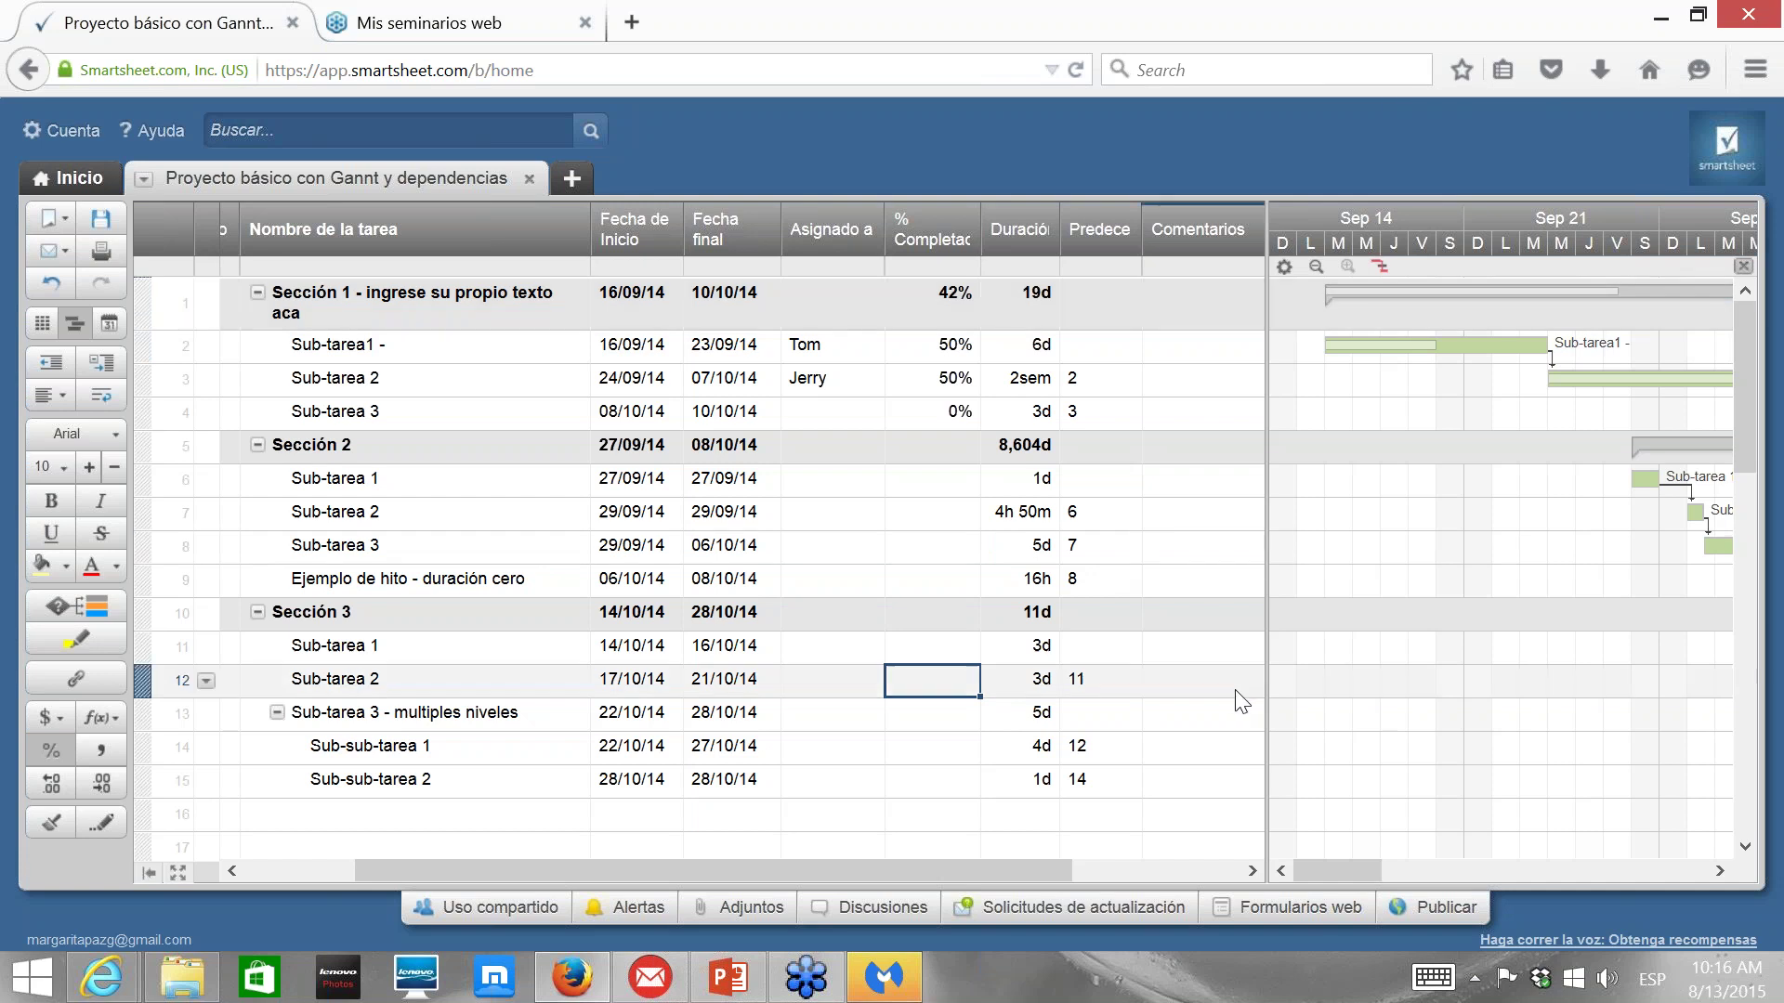
Widen the Gantt chart area by narrowing the grid so that it ends after the duration column.
left_click(1719, 871)
left_click(1720, 871)
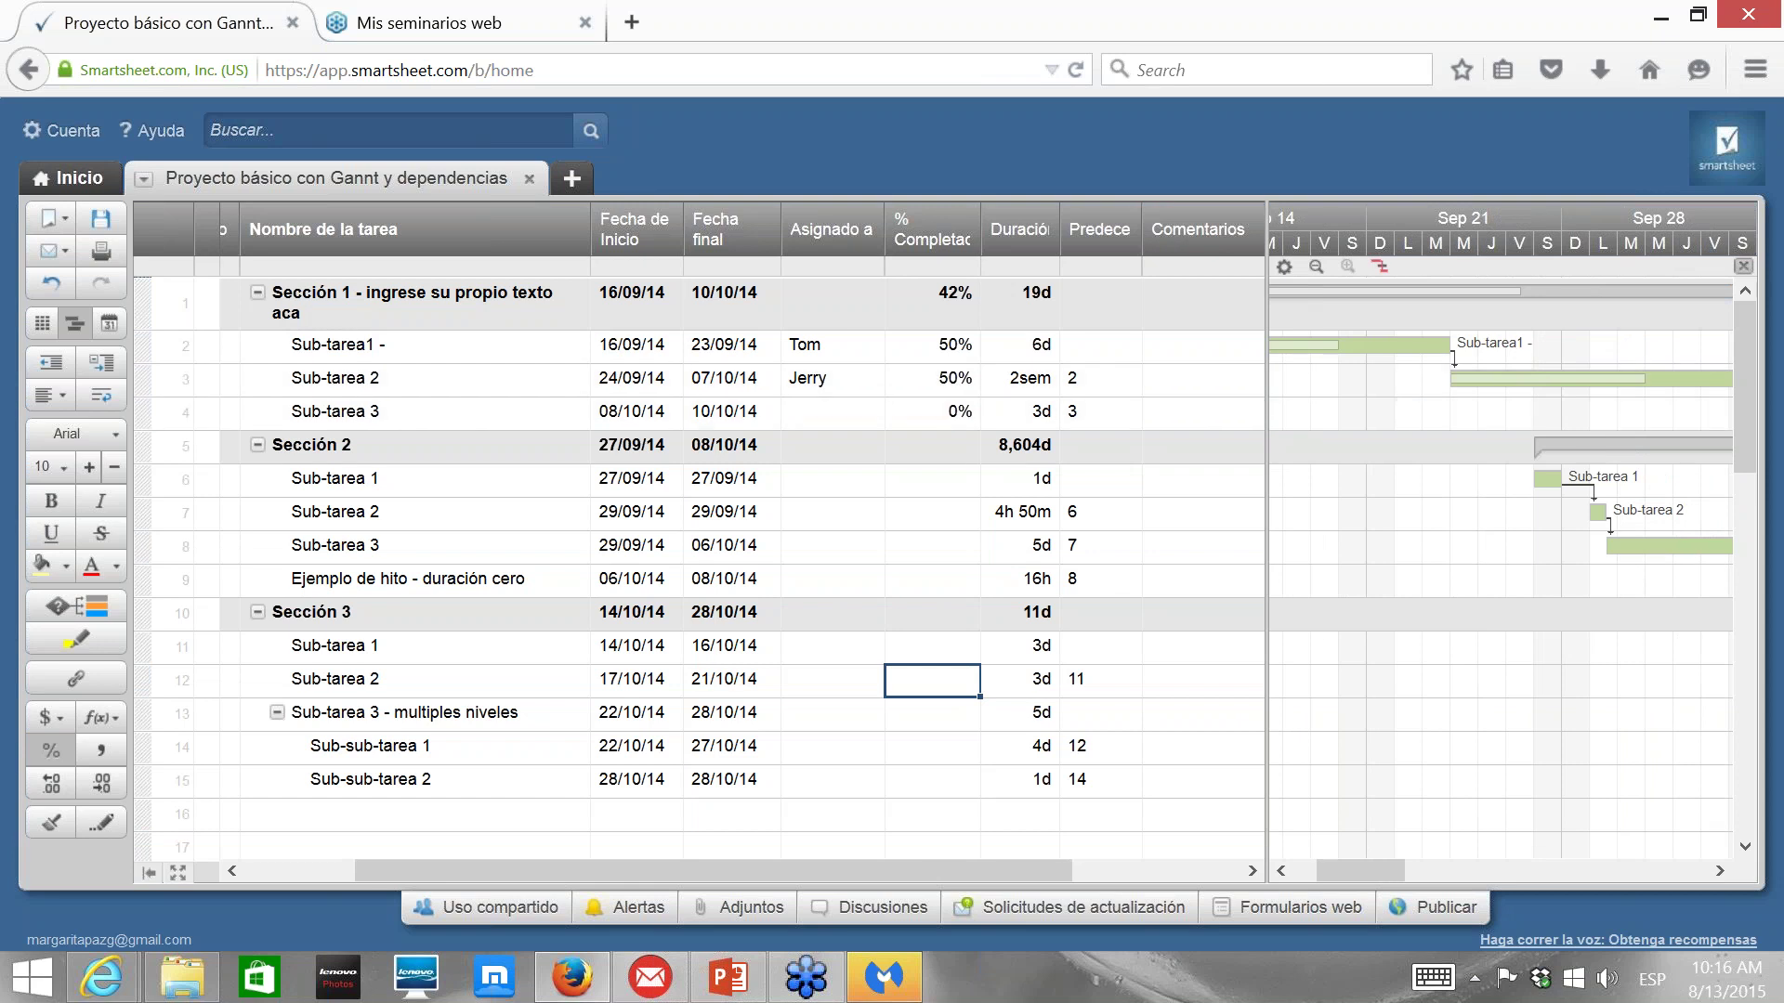
left_click_drag(1266, 401, 1065, 402)
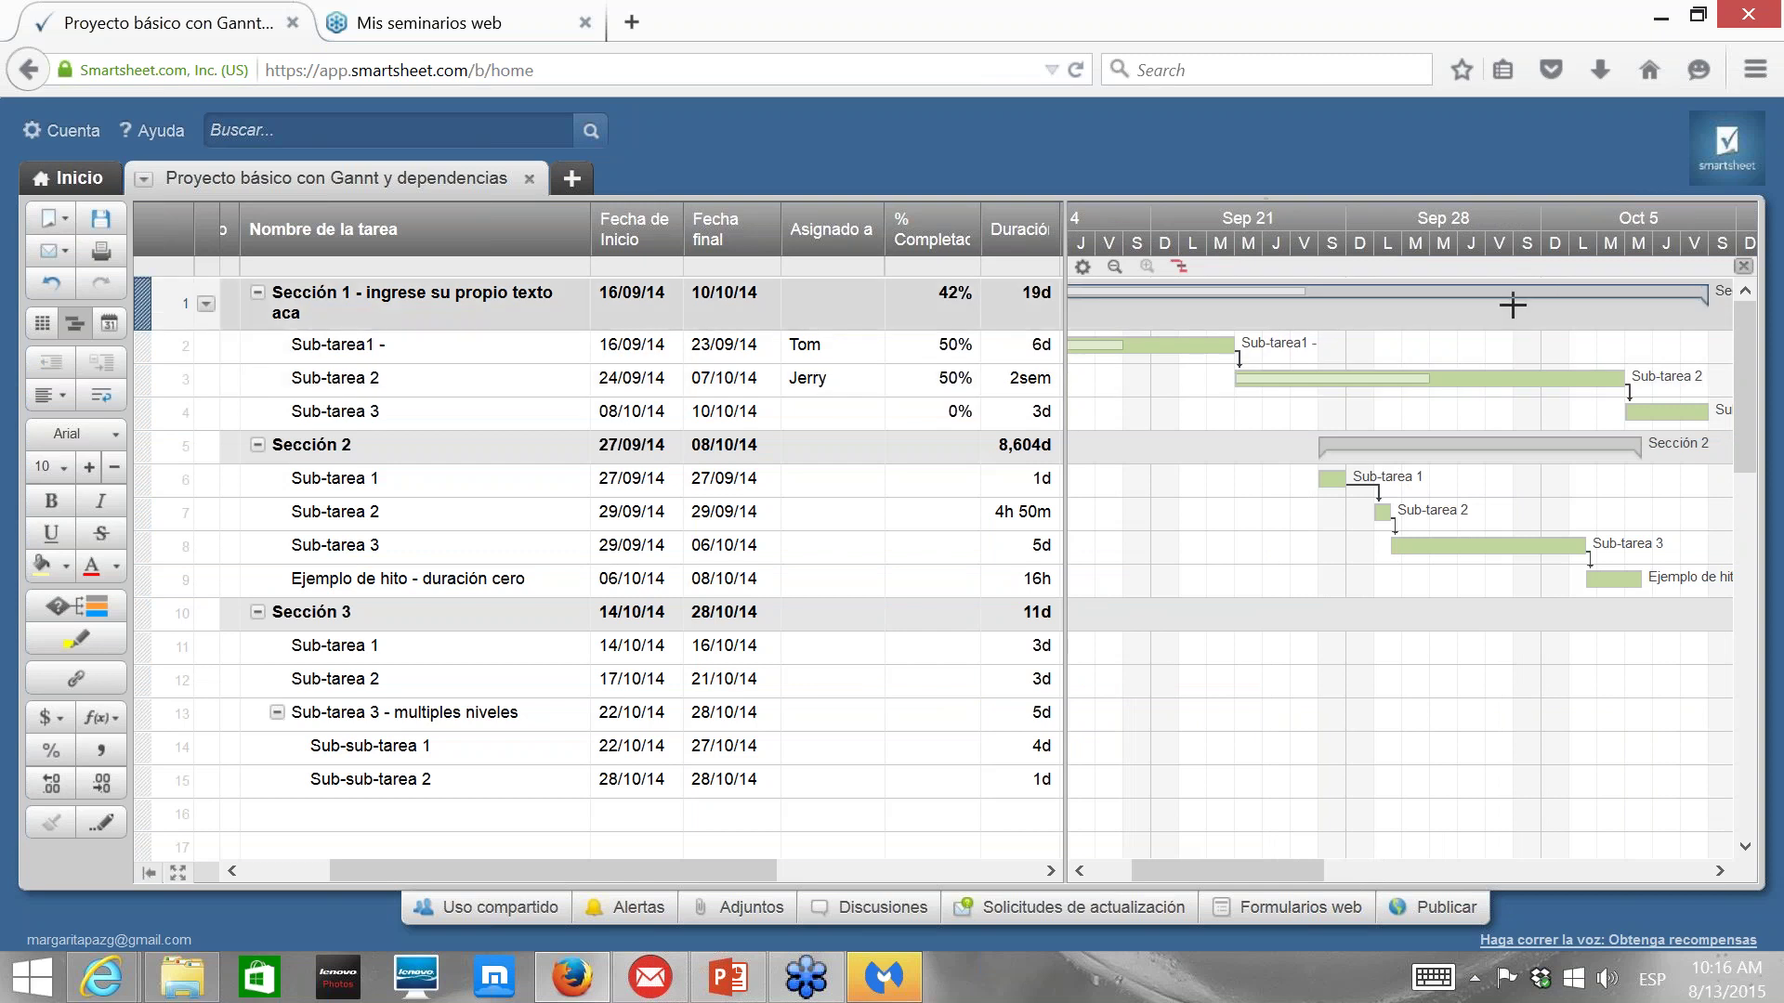
Enter completion percentages in Sección 3: 50% for Sub-tarea 1 and 70% for Sub-tarea 2.
left_click(929, 661)
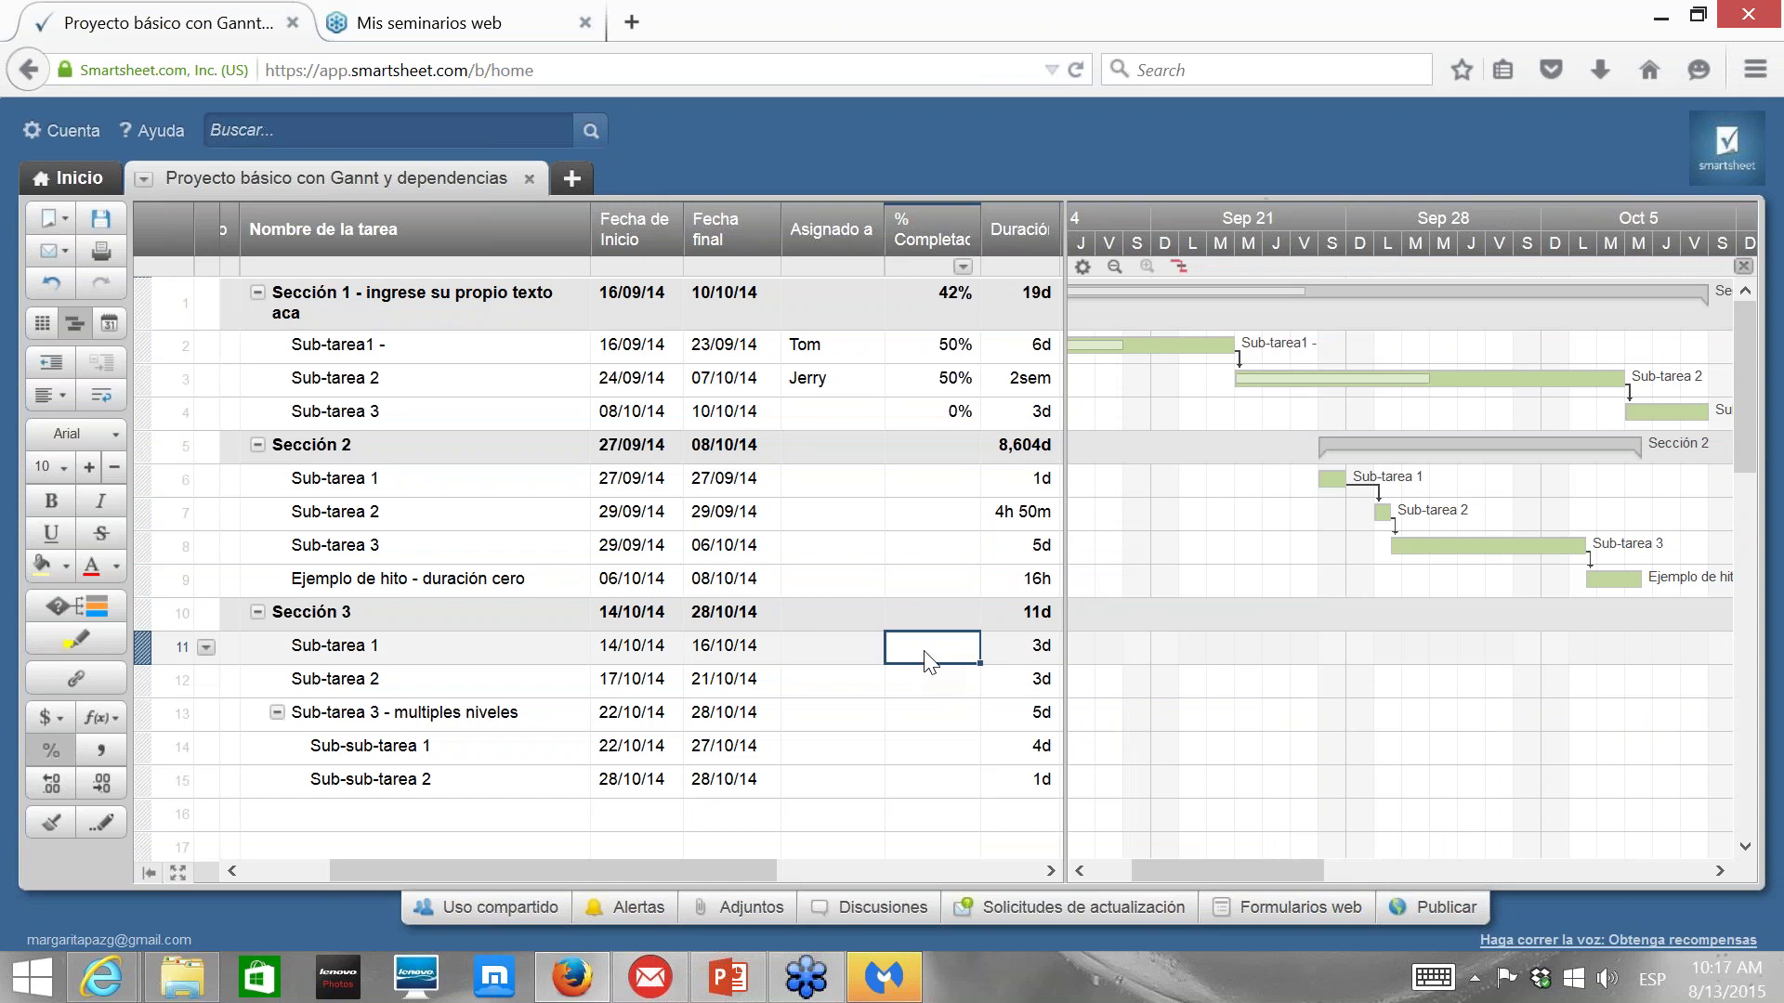
type("50")
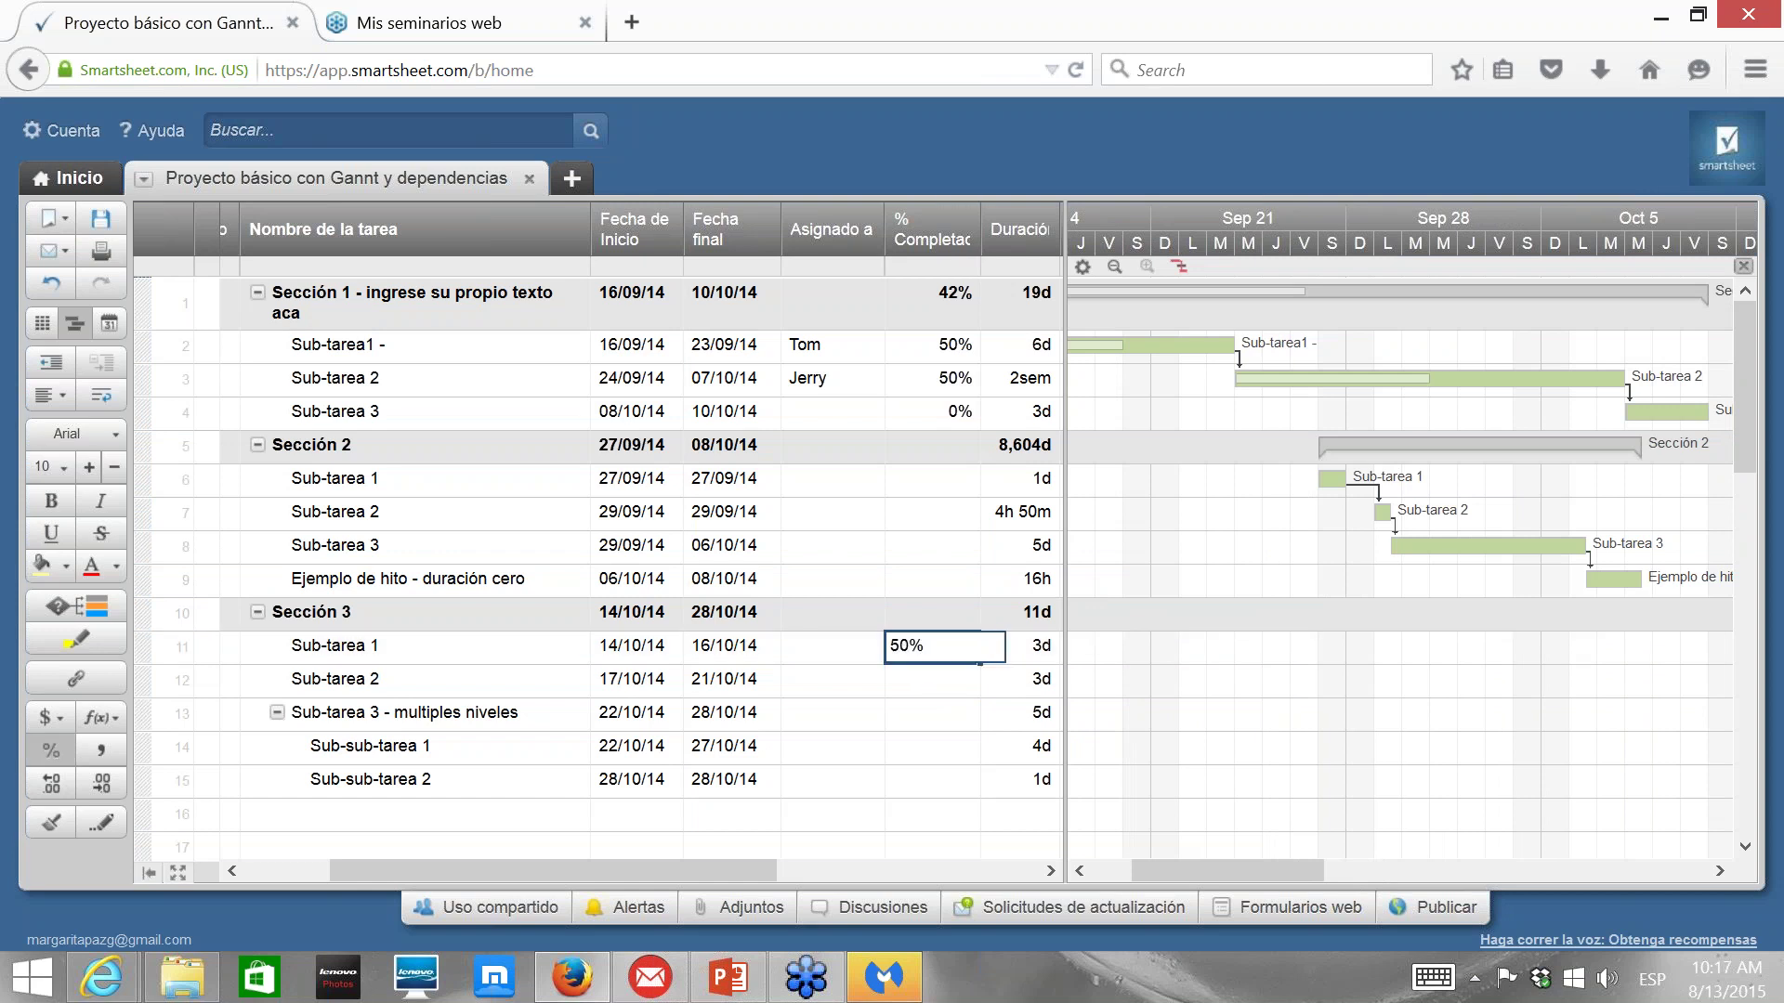
key("Return")
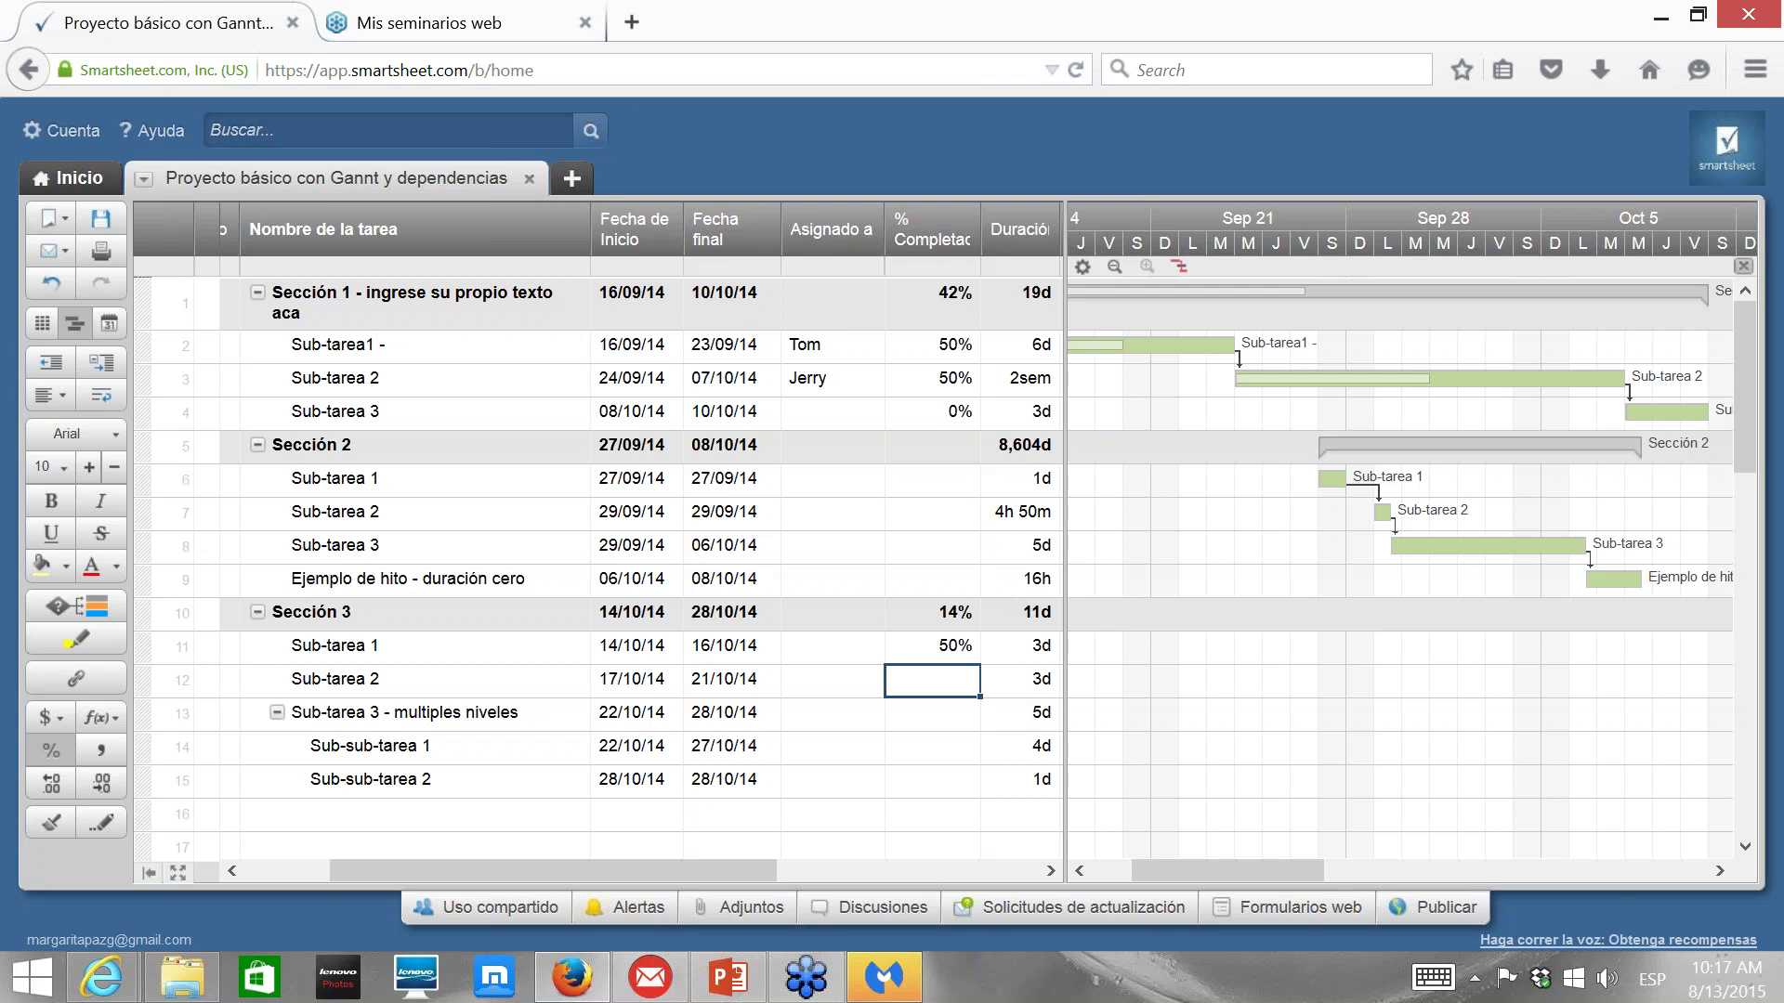
type("70")
left_click(993, 784)
Set the completion percentages in Sección 1 to 80% for Sub-tarea1, 80% for Sub-tarea 2 and 60% for Sub-tarea 3.
left_click(1080, 867)
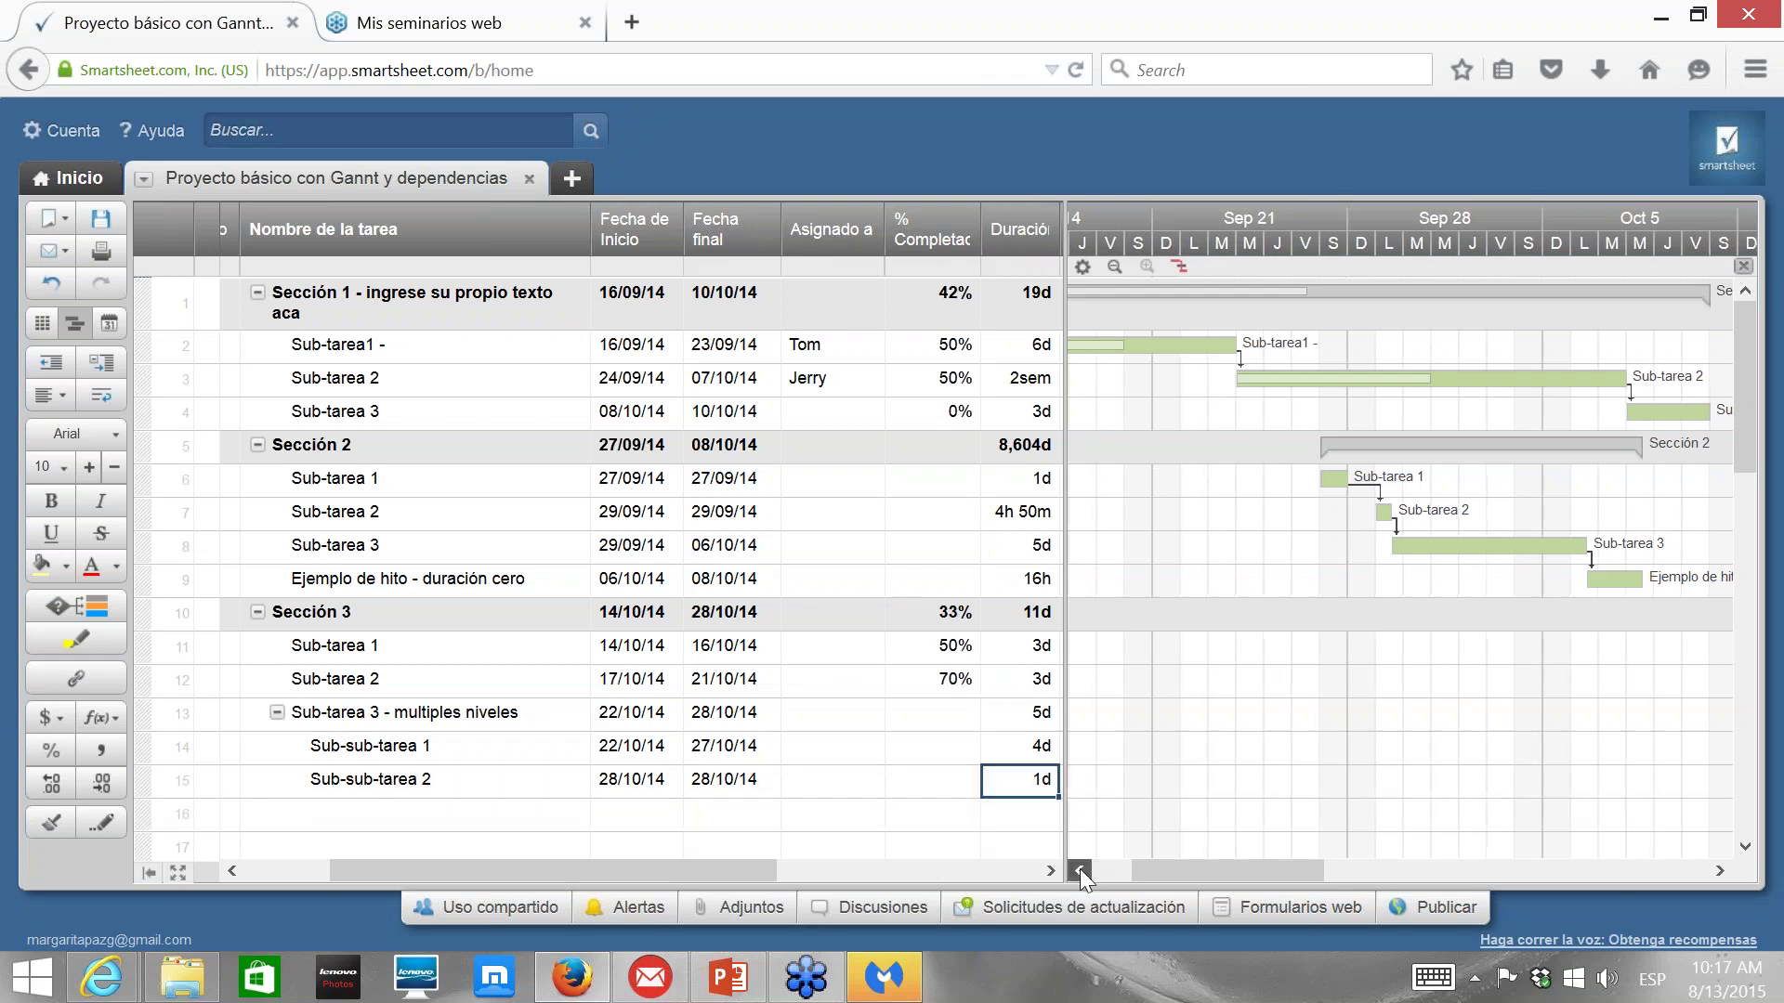
left_click(1080, 867)
left_click(1079, 868)
left_click(1079, 868)
left_click(1080, 868)
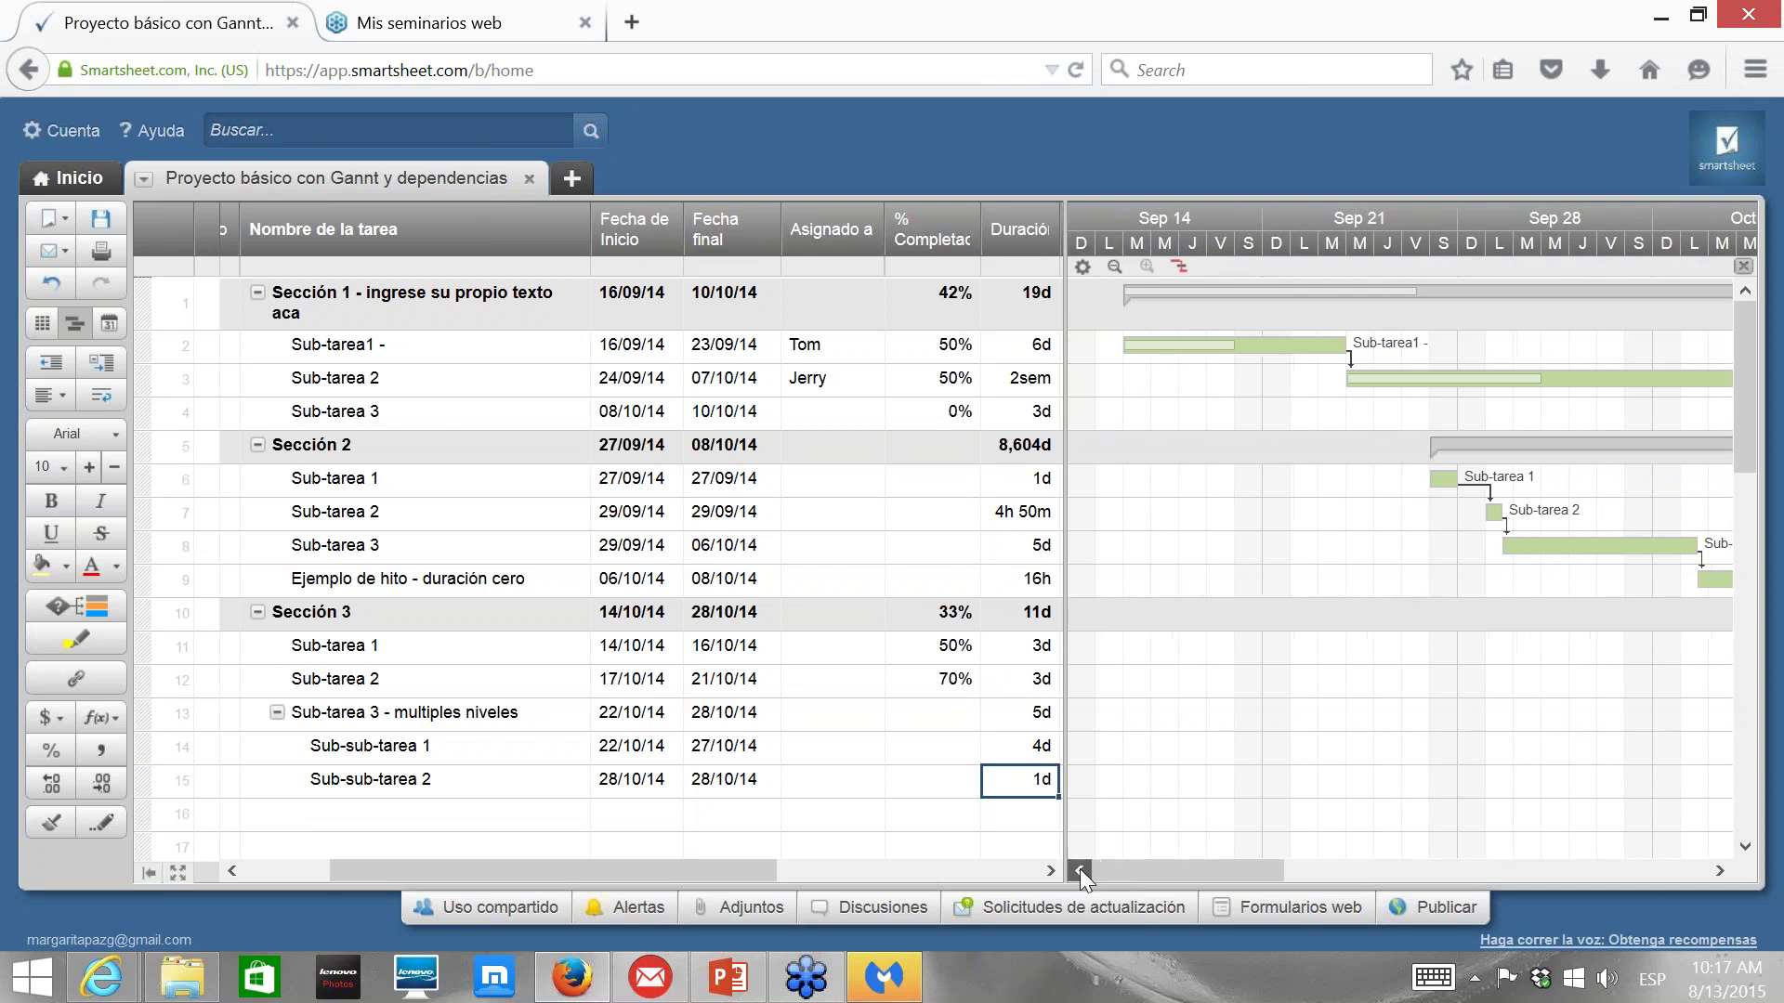
left_click(927, 360)
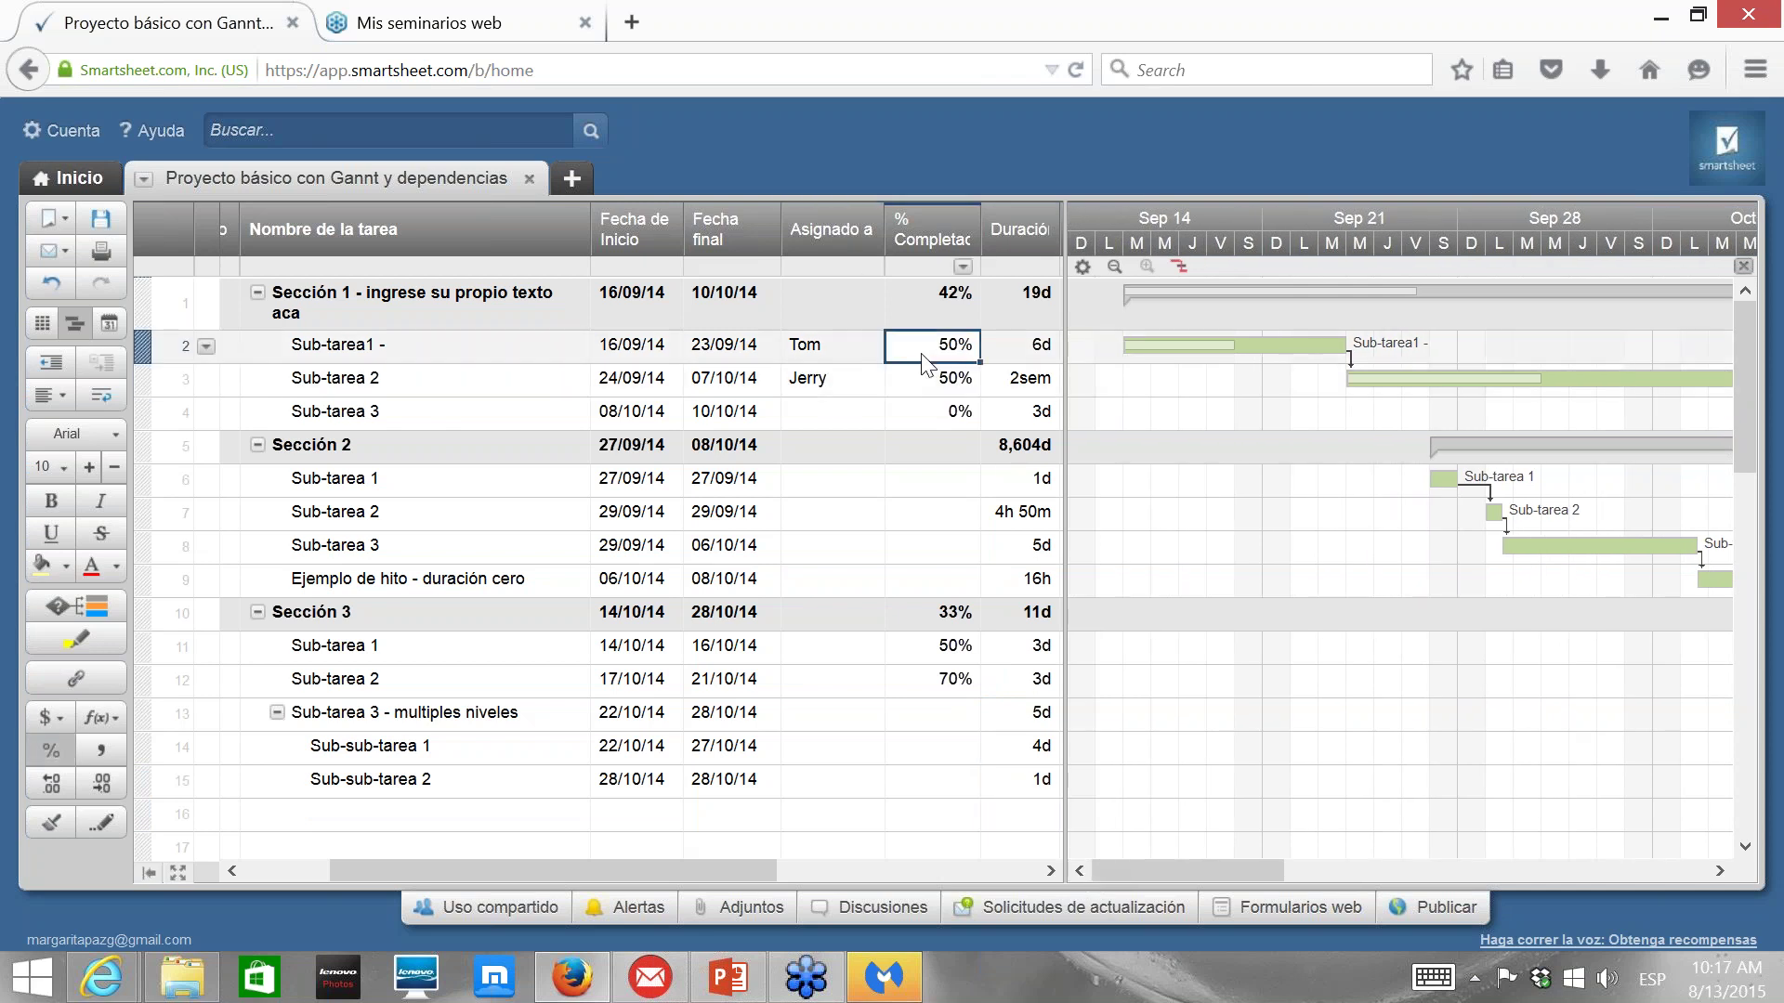
type("80")
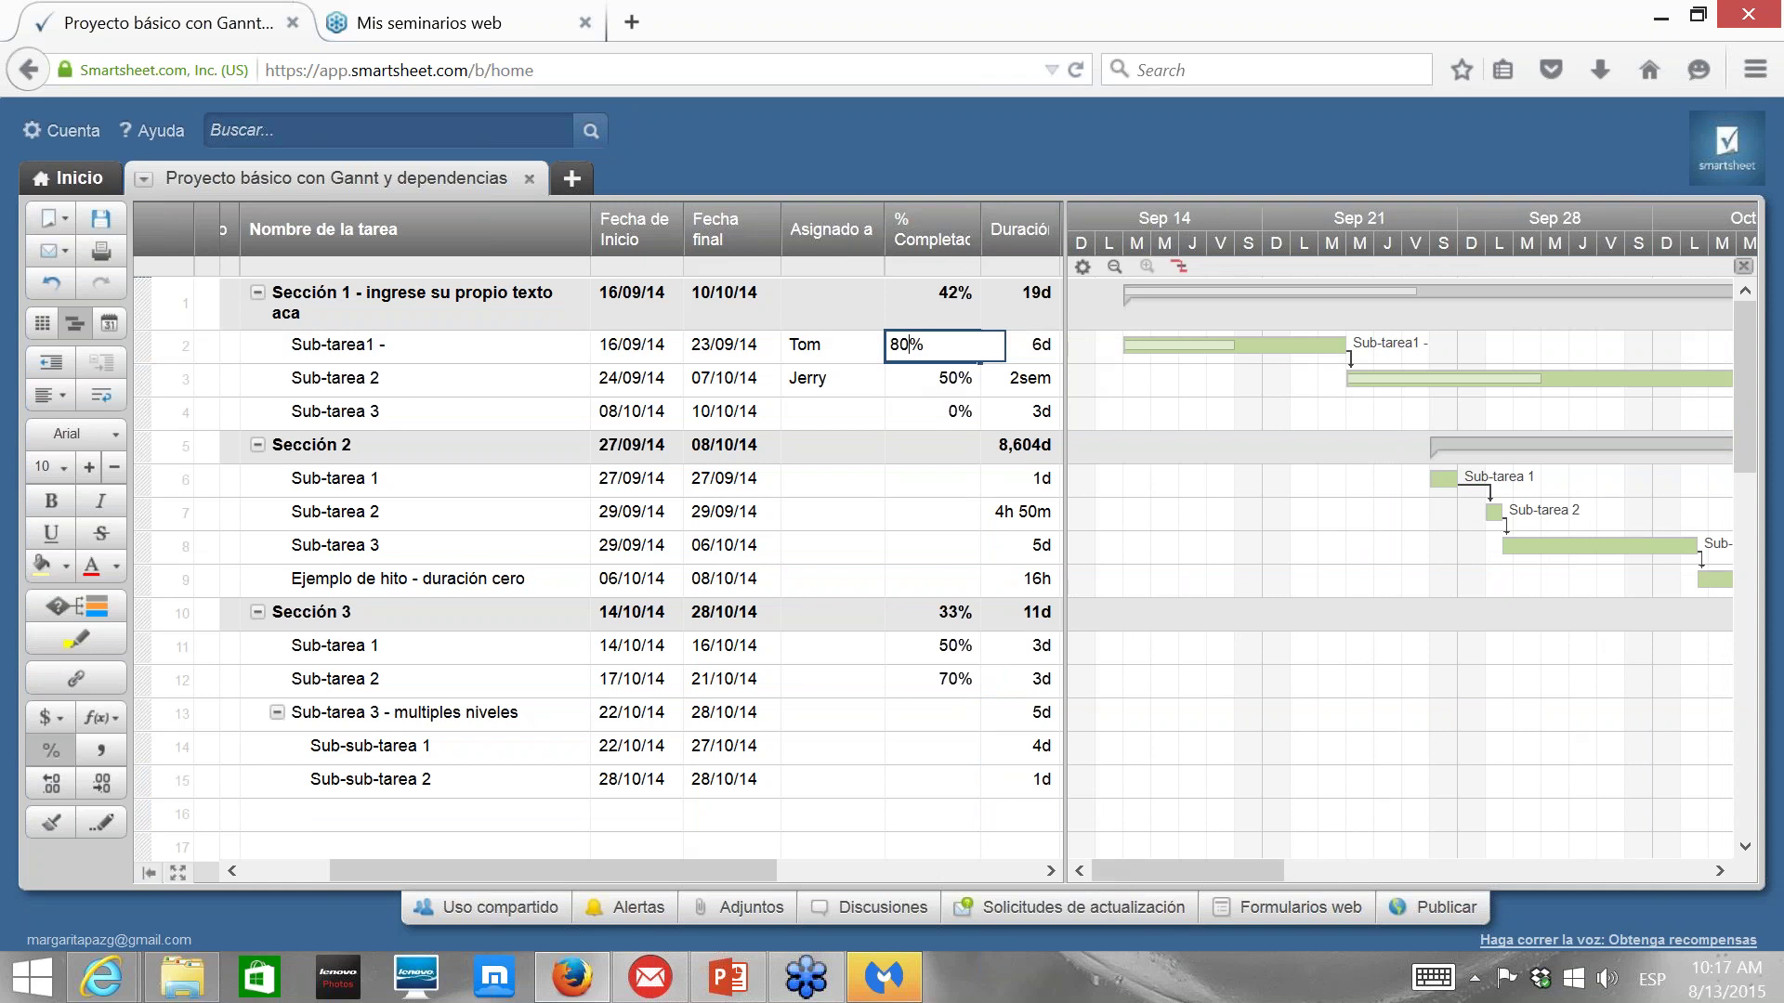
key("Return")
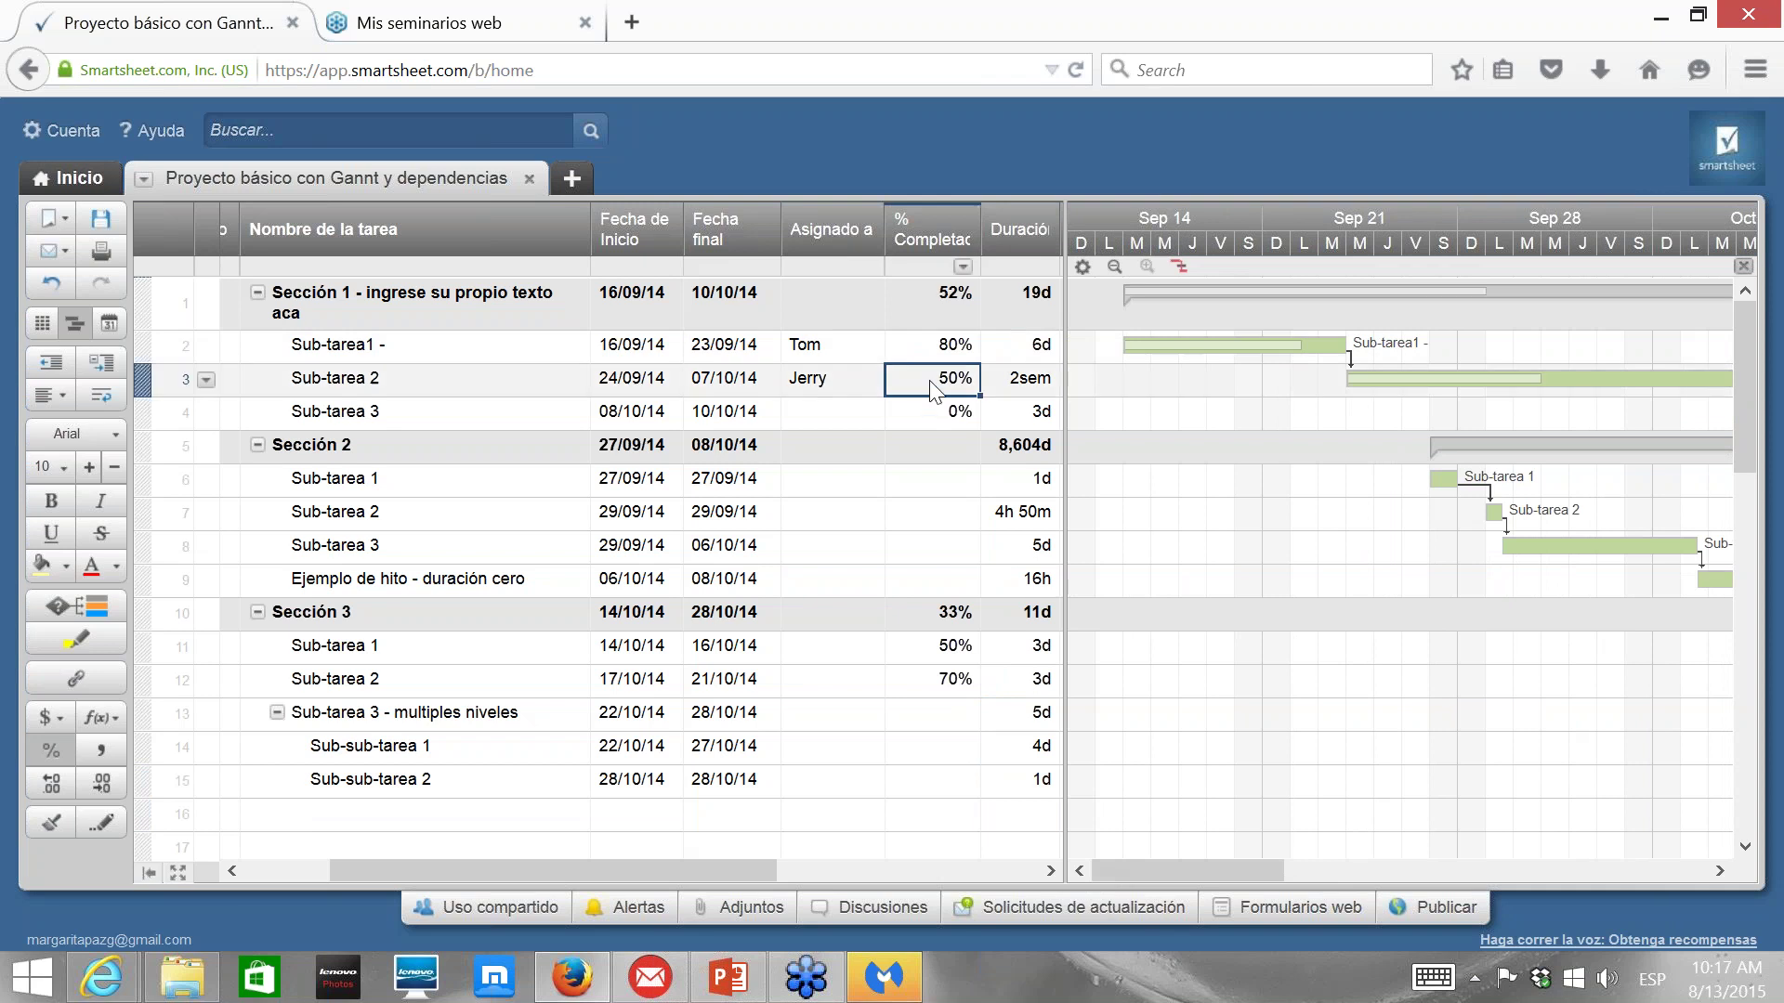
type("80")
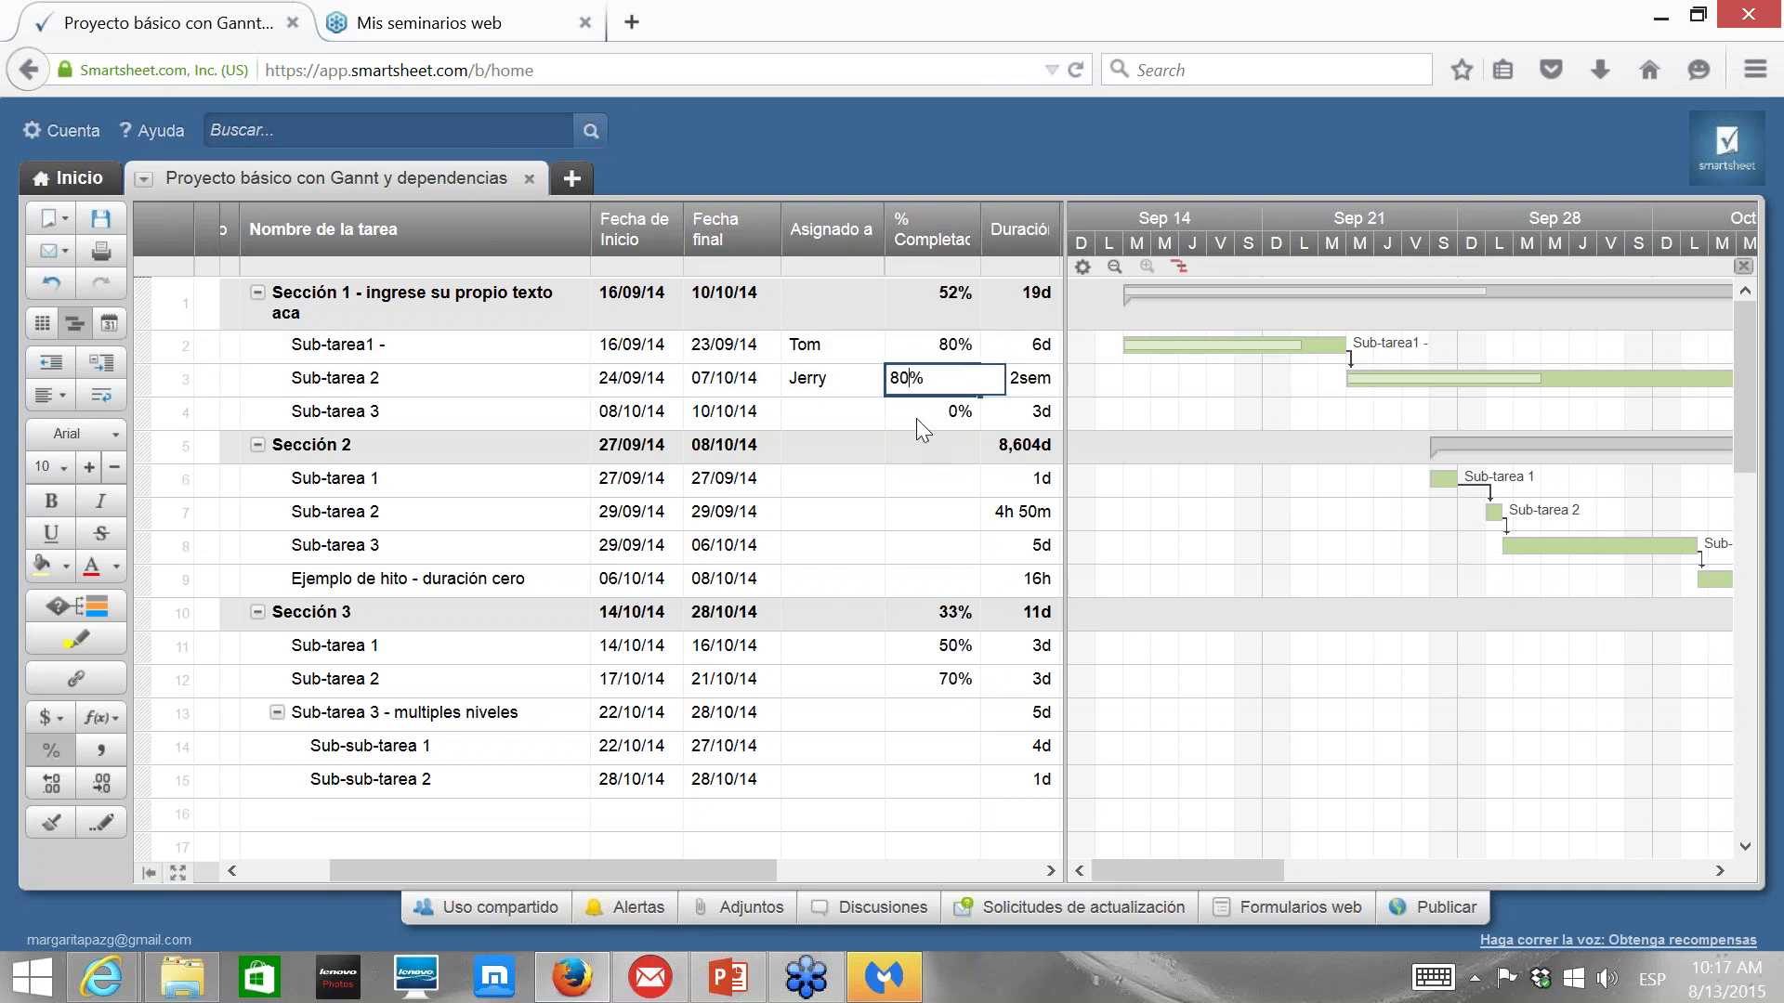
key("Return")
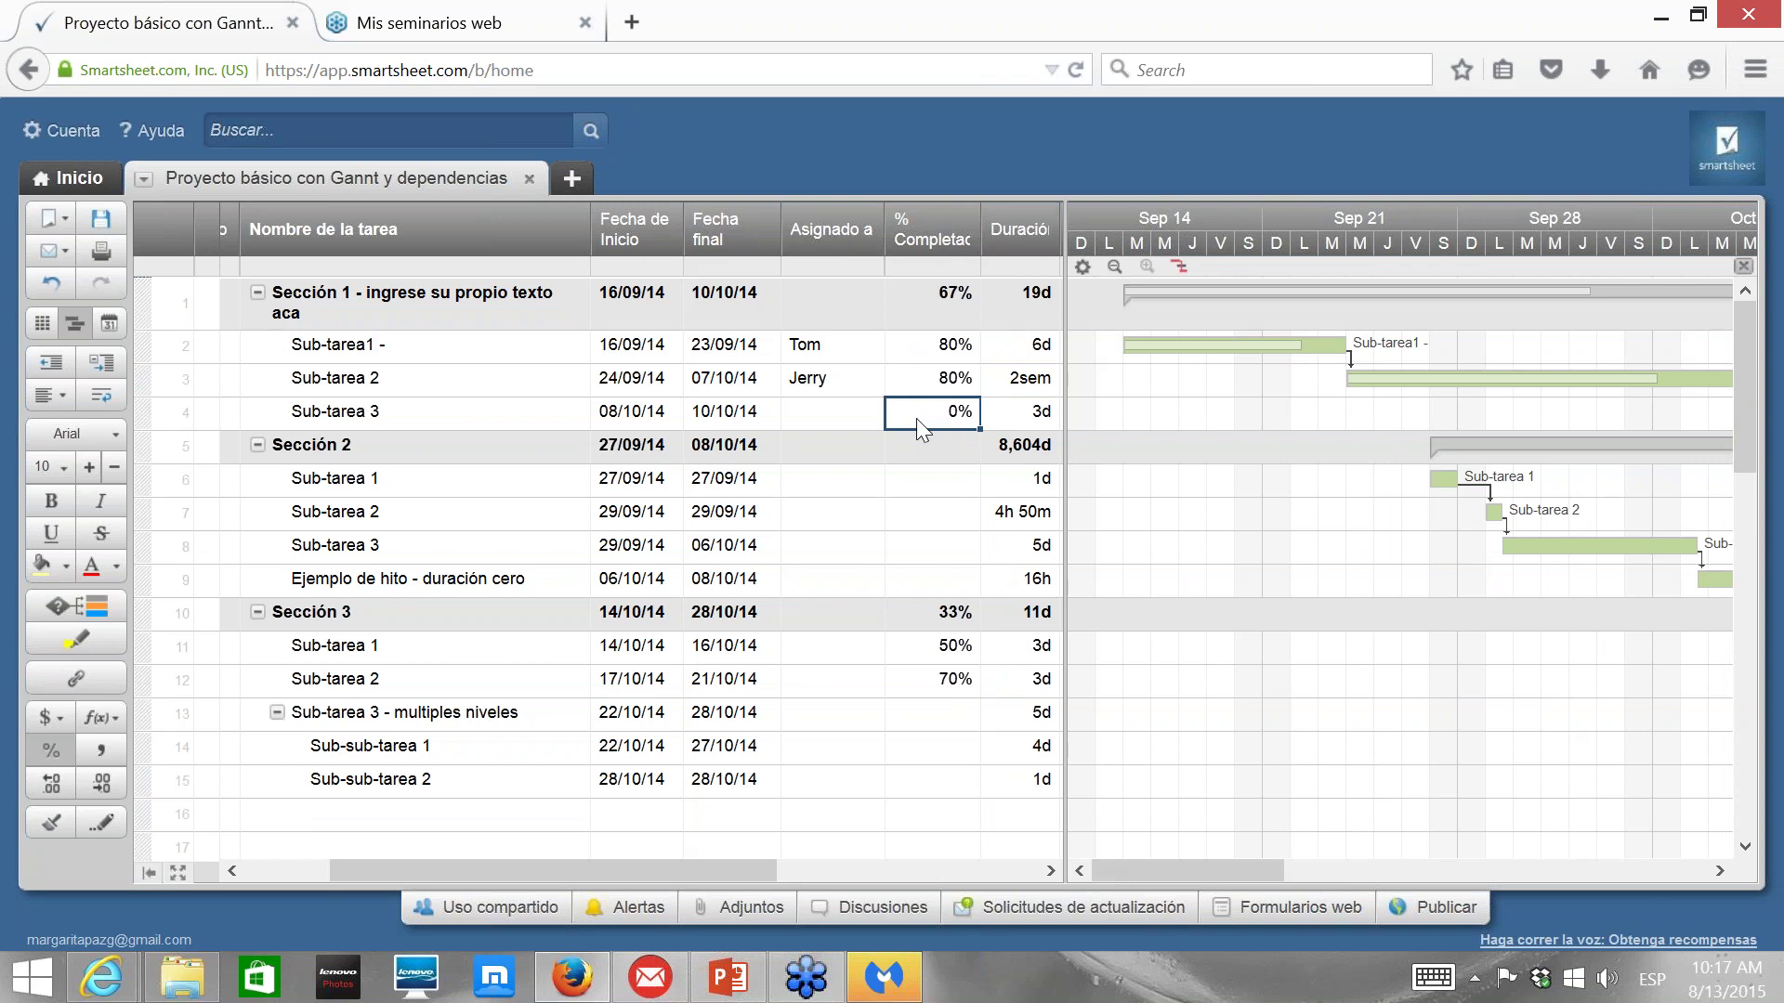
type("60")
left_click(916, 525)
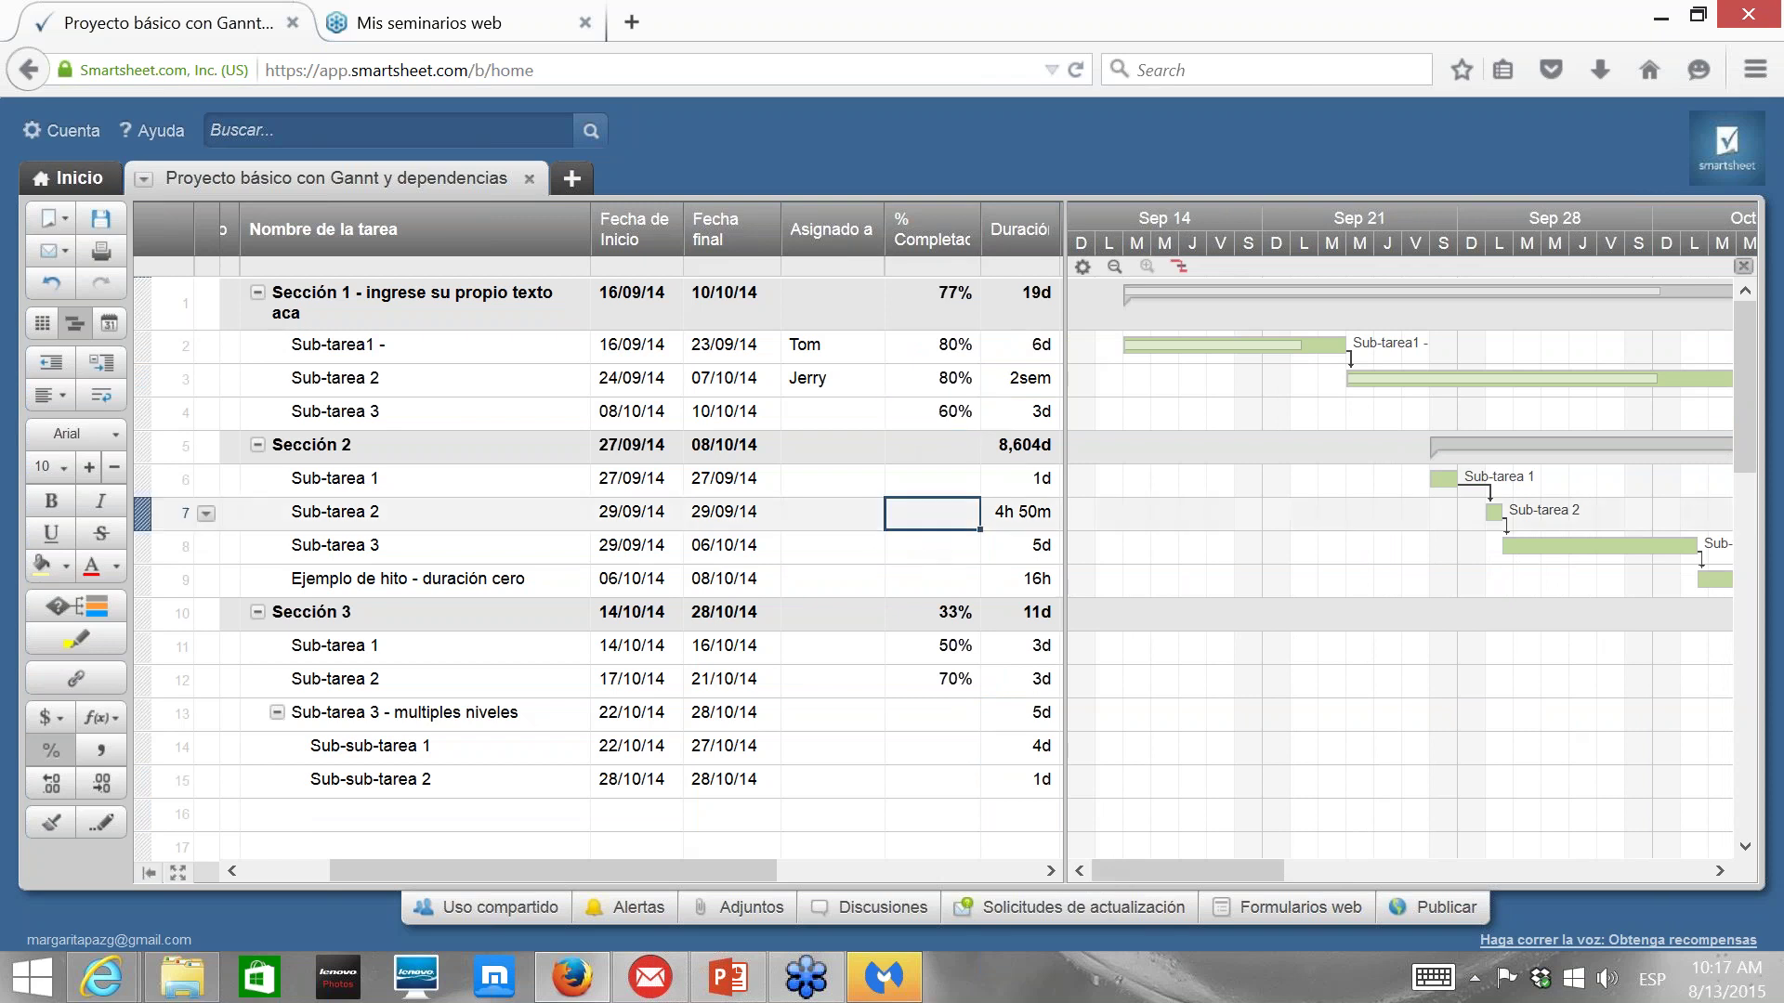
Enter completion percentages in Sección 2: 60% for Sub-tarea 1, 70% for Sub-tarea 2 and 60% for Sub-tarea 3.
left_click(929, 480)
type("60%")
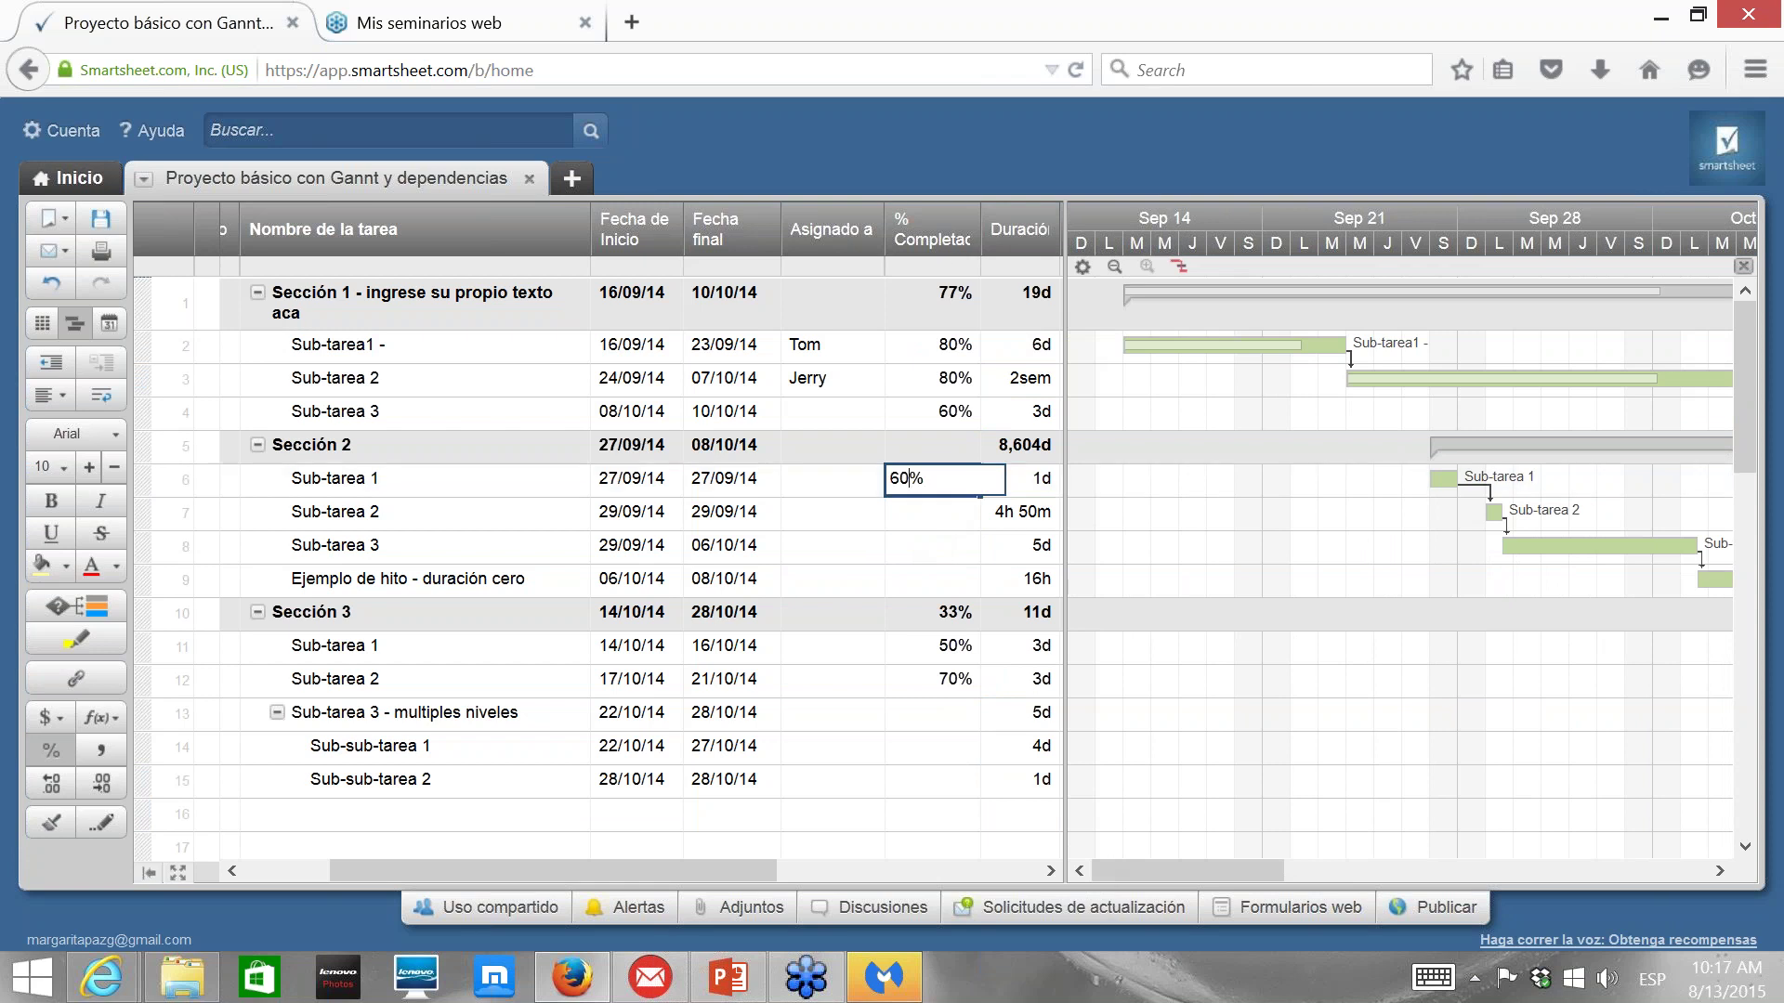
left_click(915, 518)
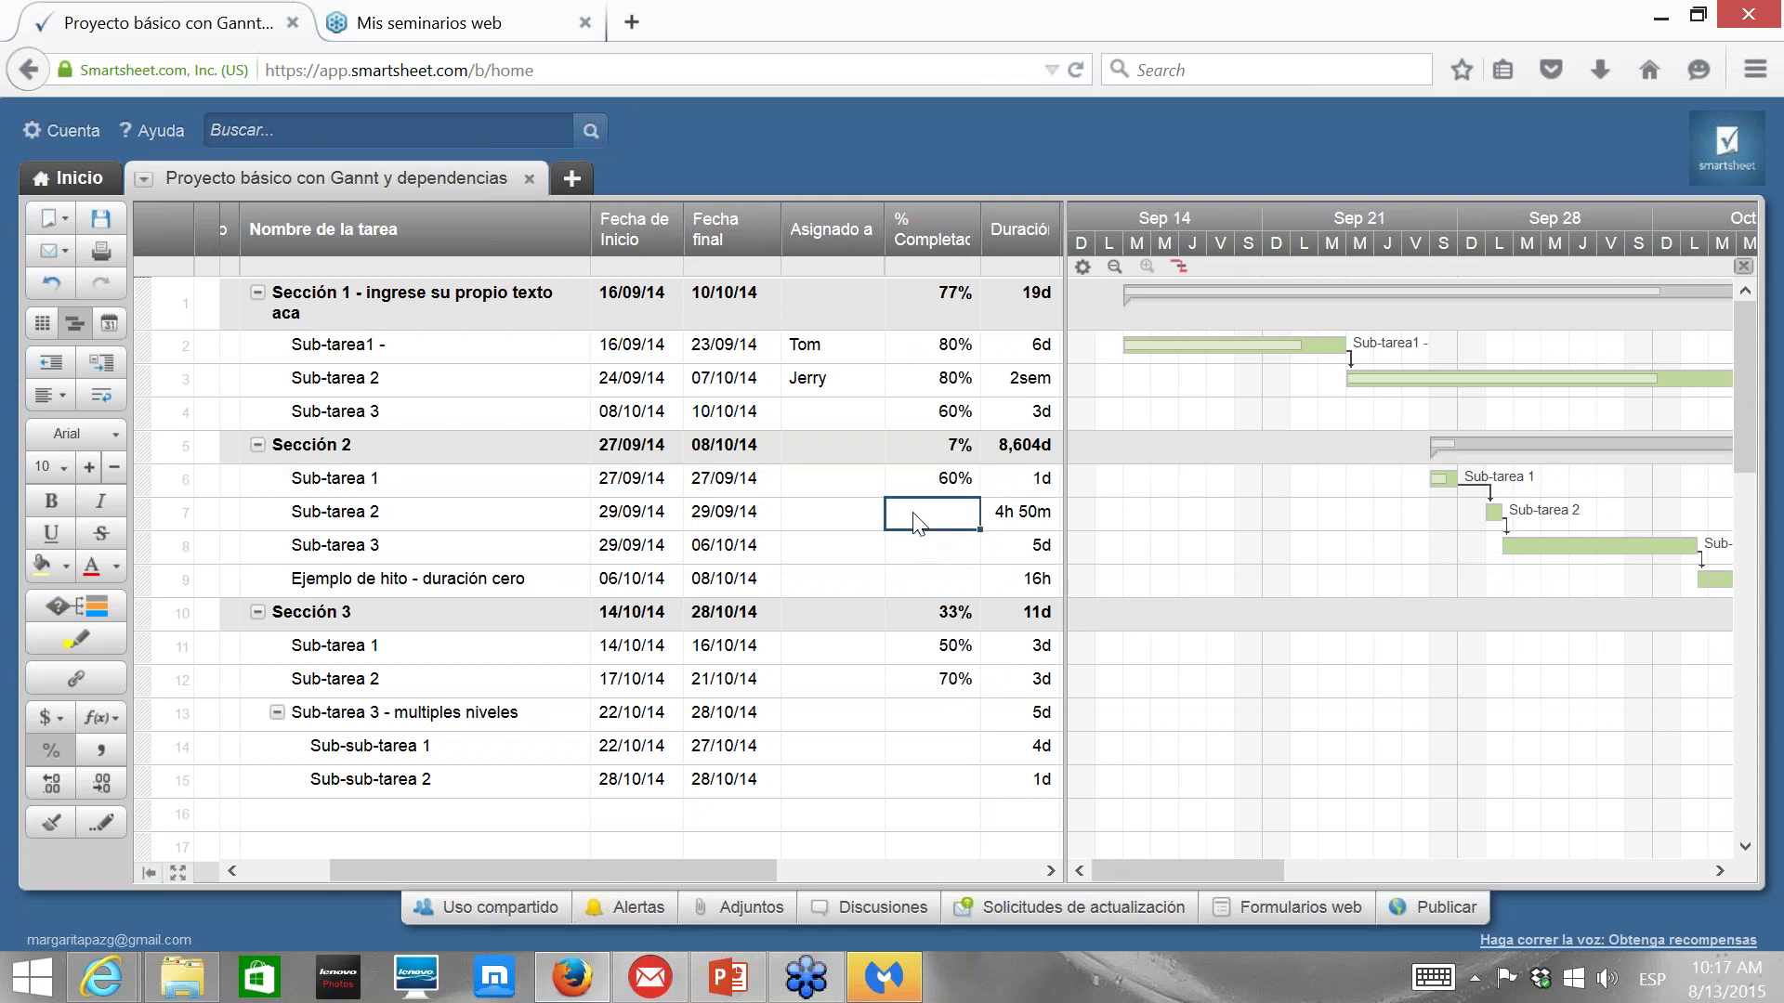
type("70")
key("Return")
type("60")
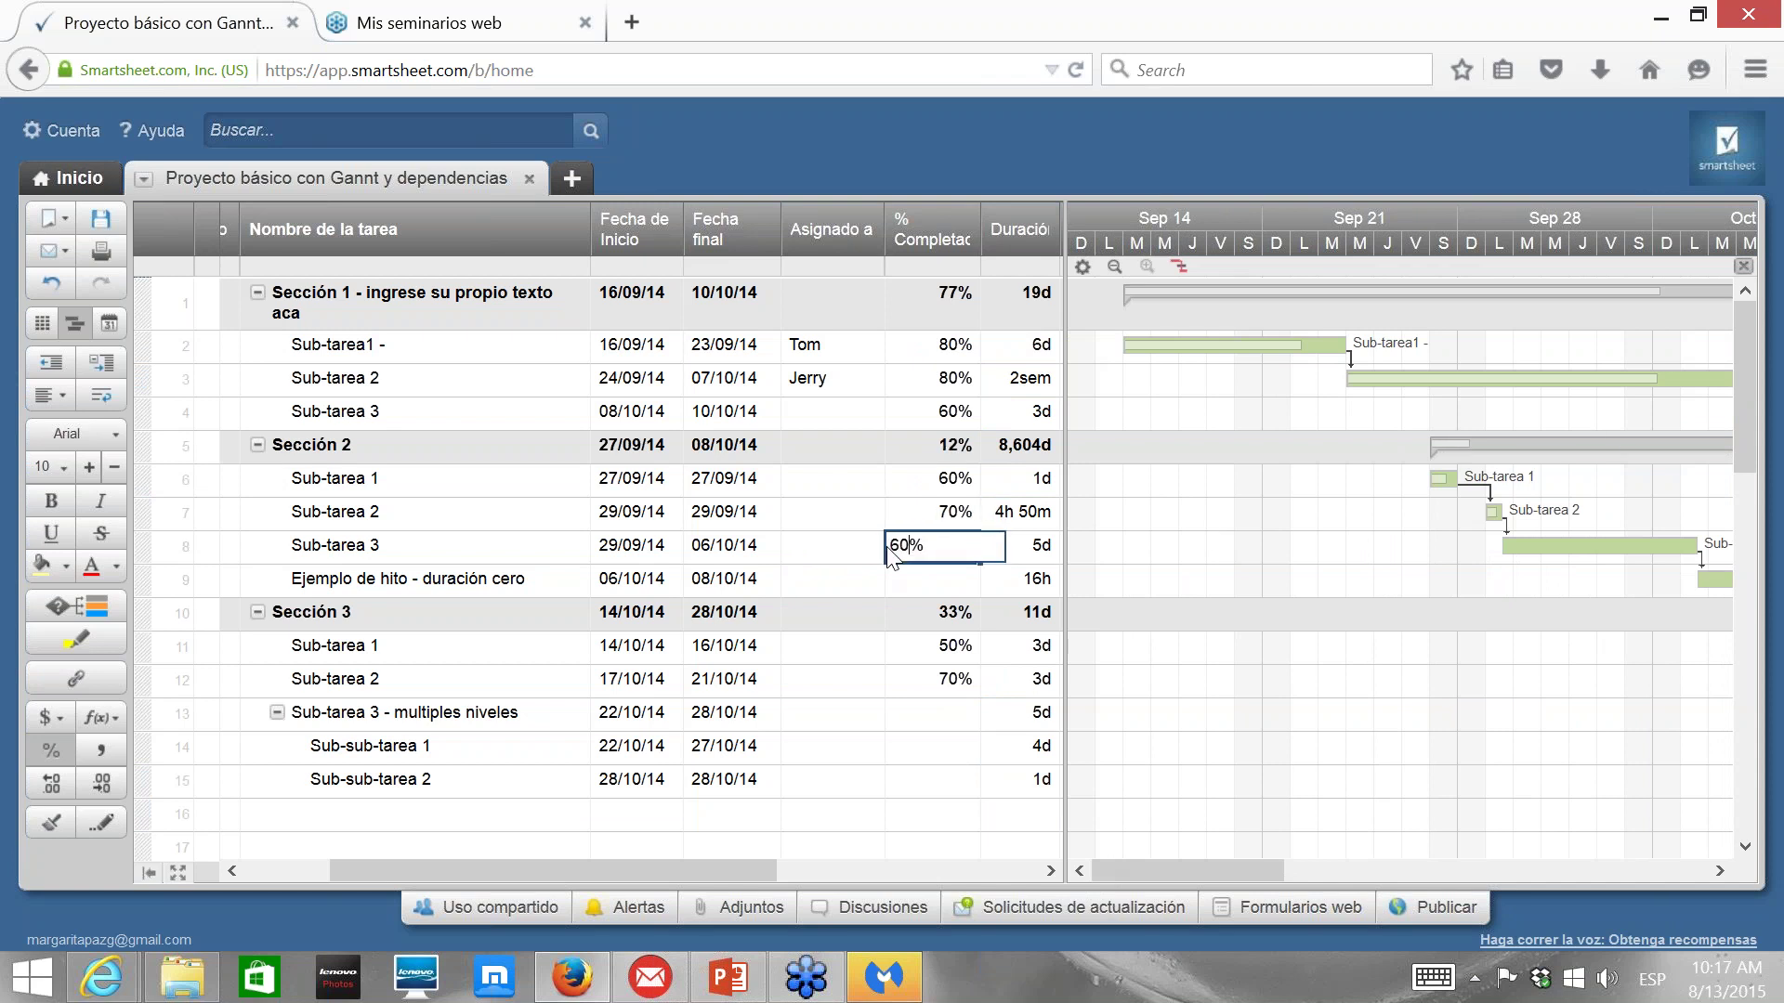
key("Return")
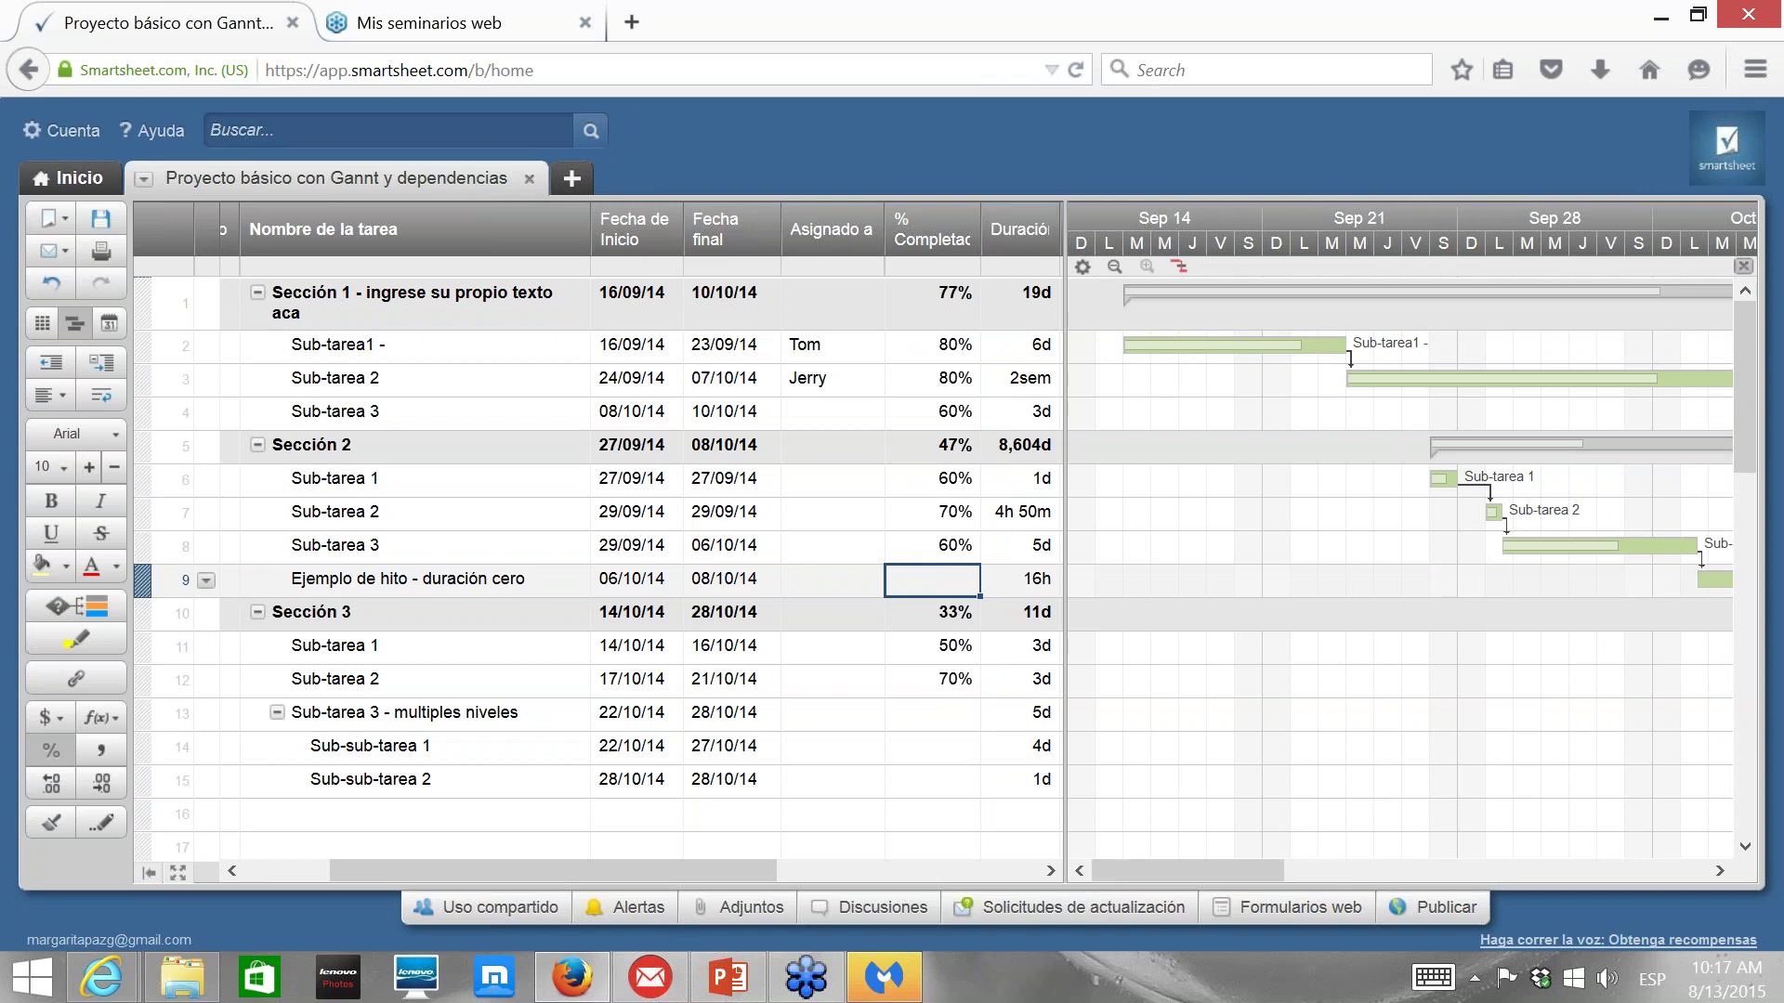
Bring the predecessors column into view and switch the keyboard input language to English.
left_click(1050, 870)
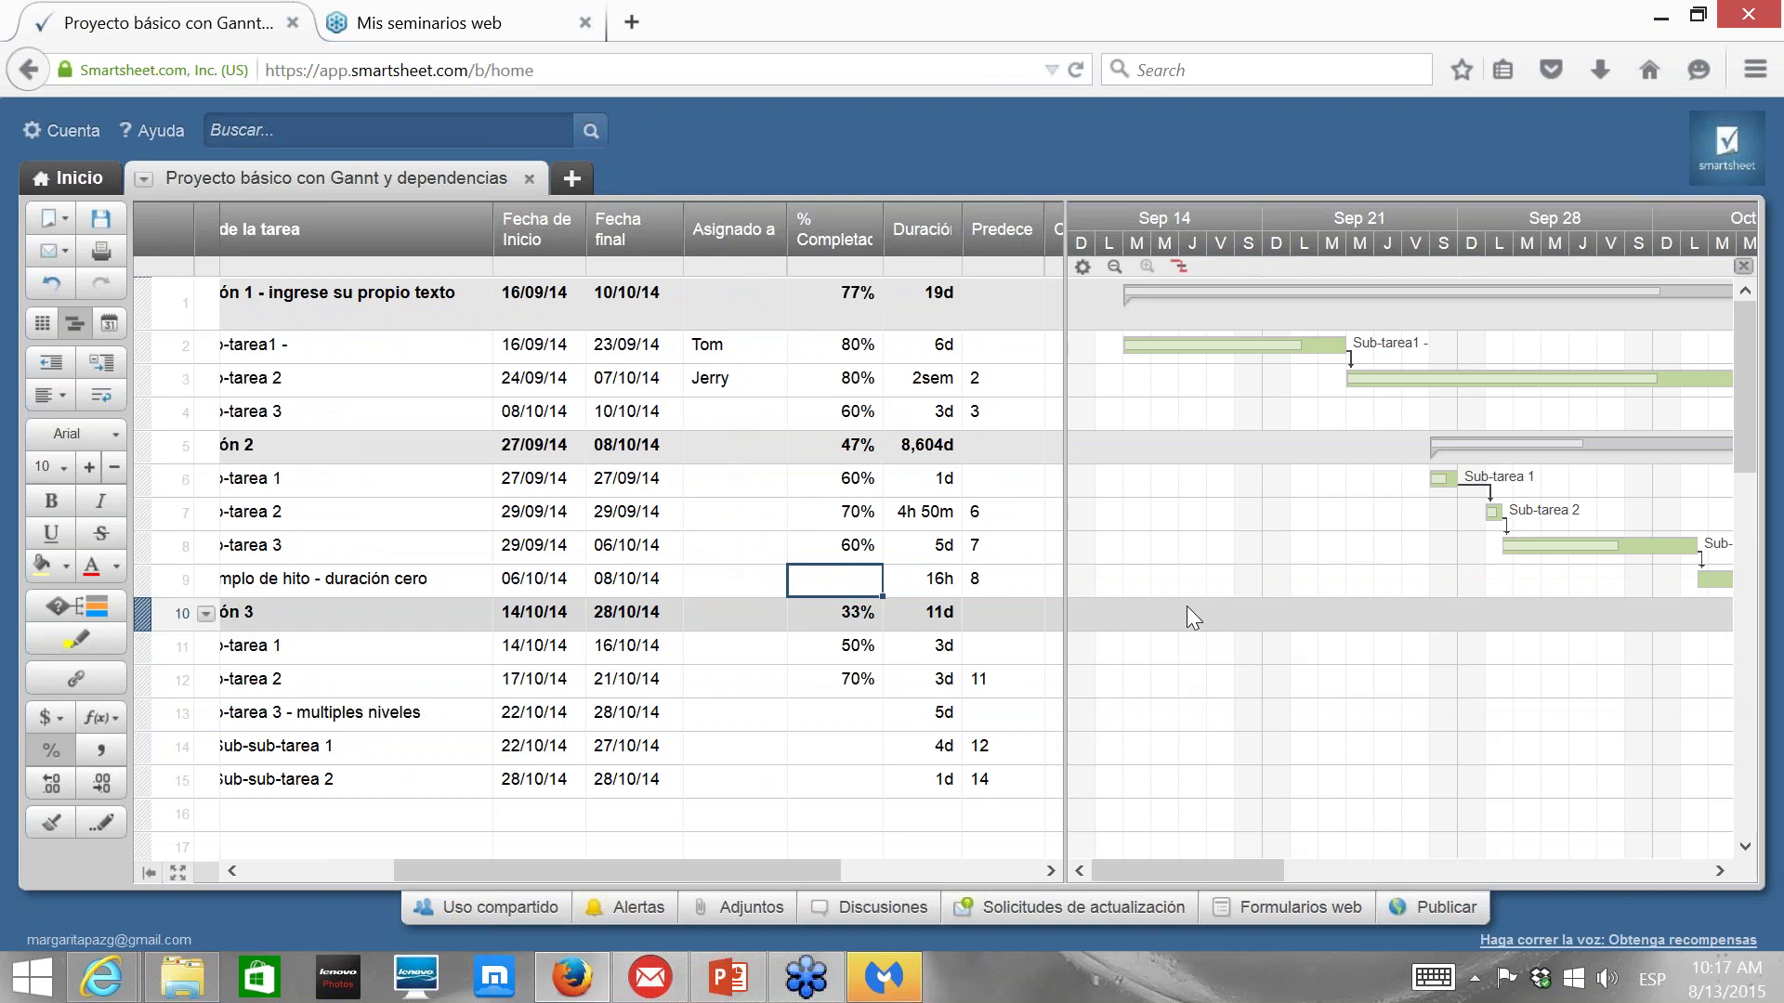
left_click(1653, 968)
left_click(1575, 741)
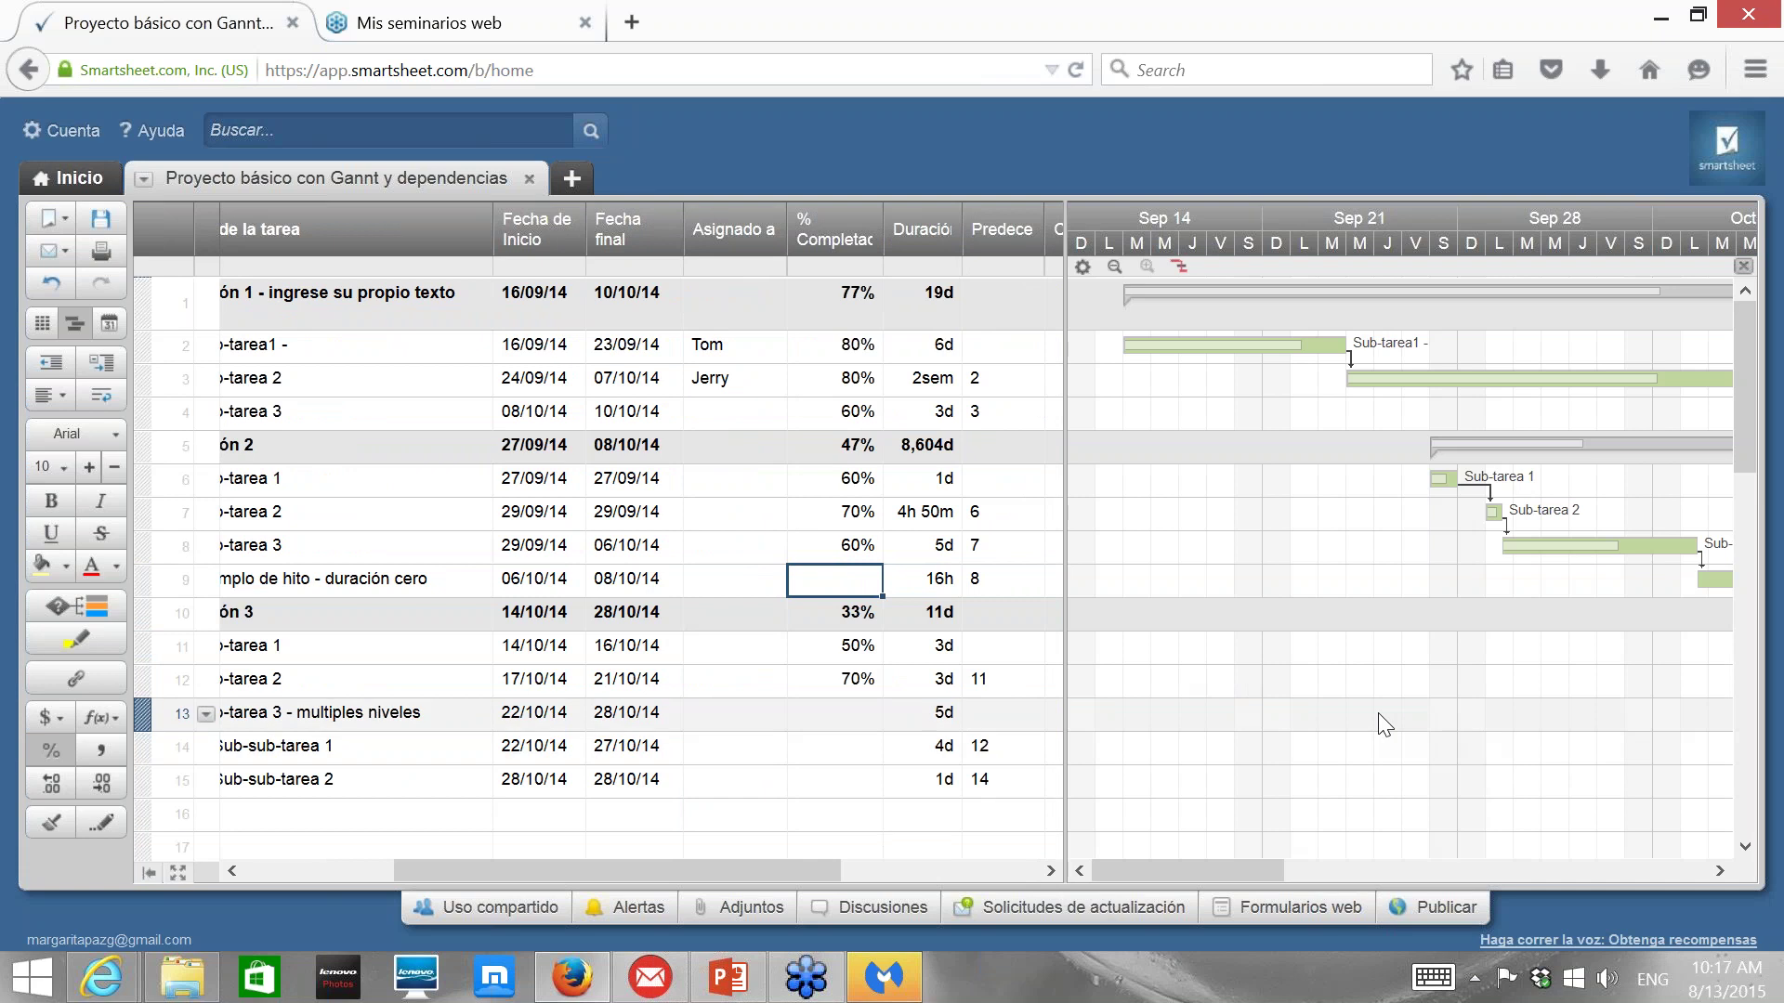
key("ctrl+plus")
key("ctrl+plus")
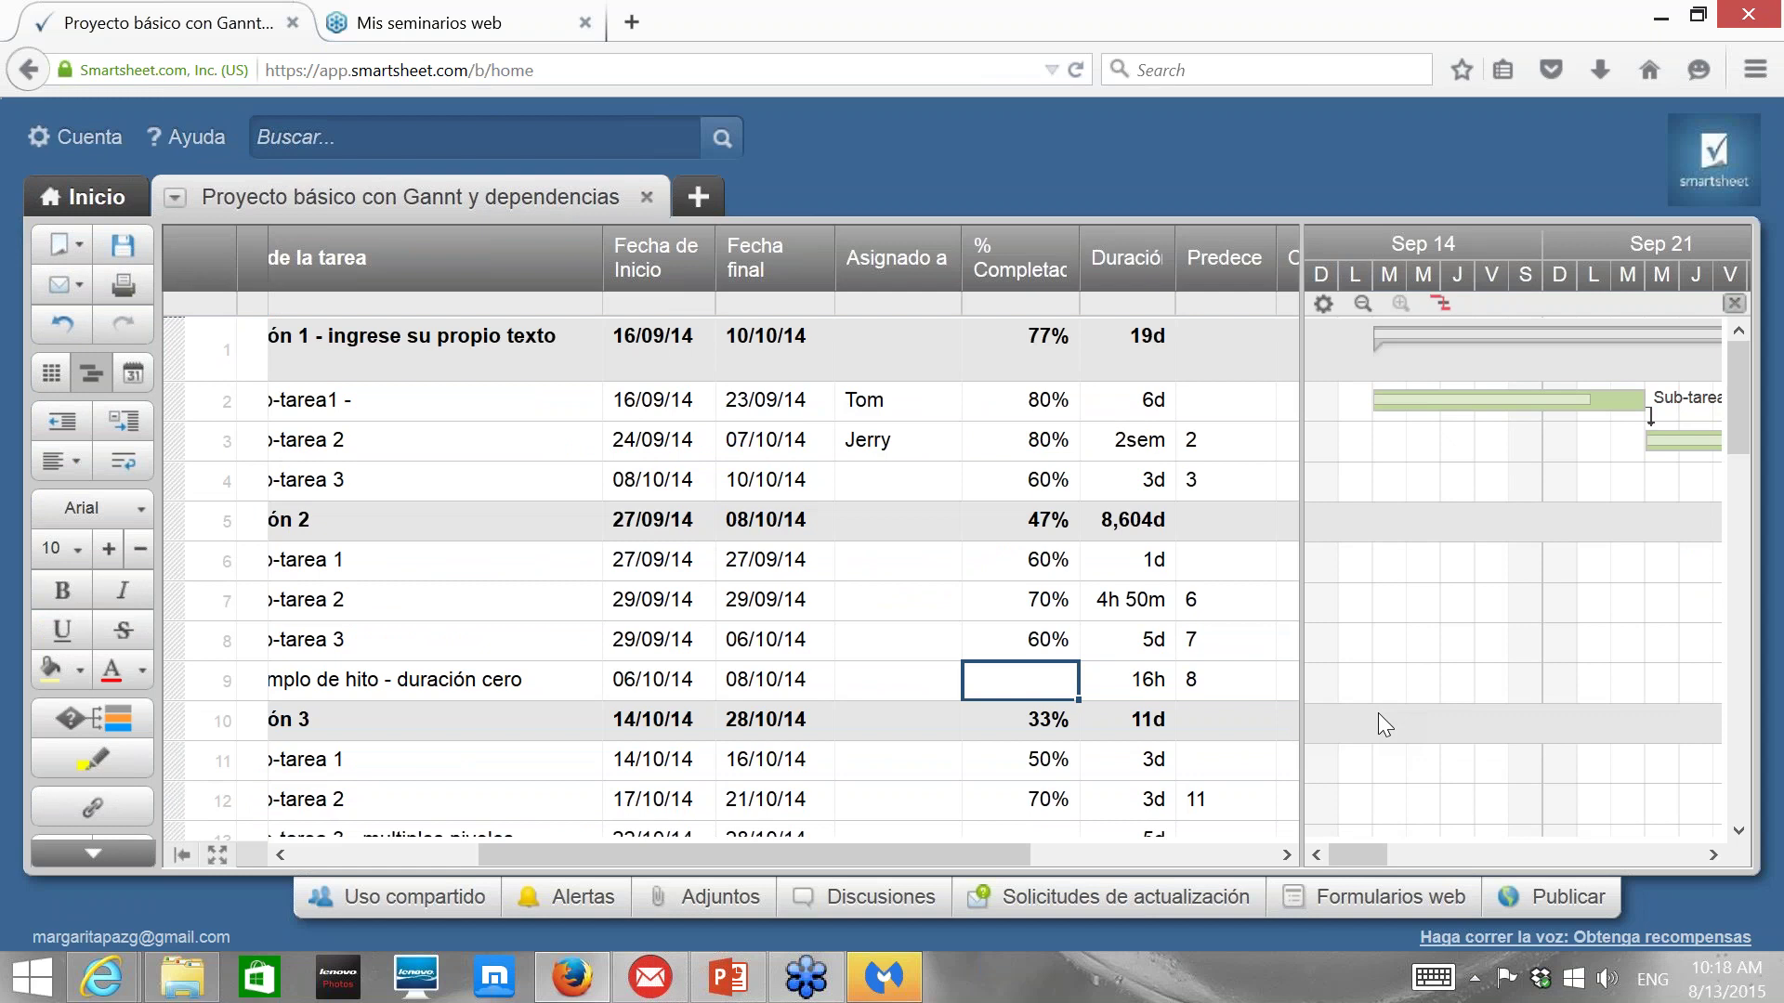
key("ctrl+minus")
key("ctrl+minus")
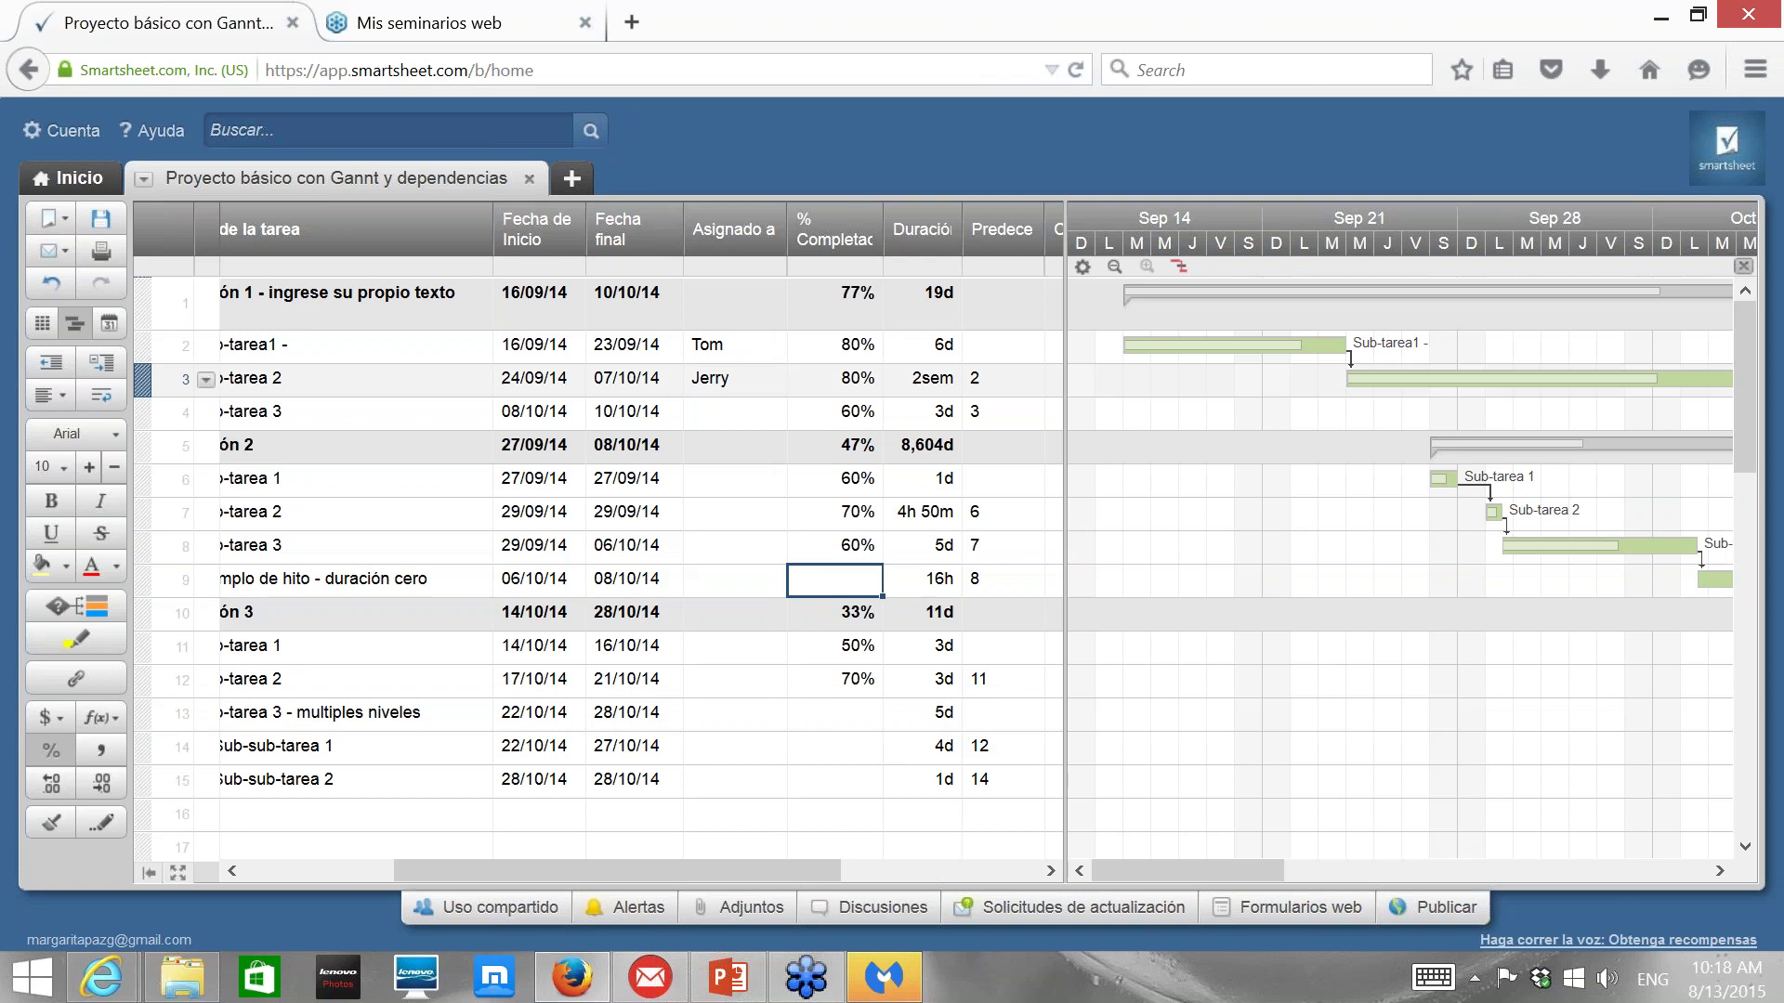
Turn "Dependencias habilitadas" off and back on in the project settings, and close them without applying.
left_click(1082, 268)
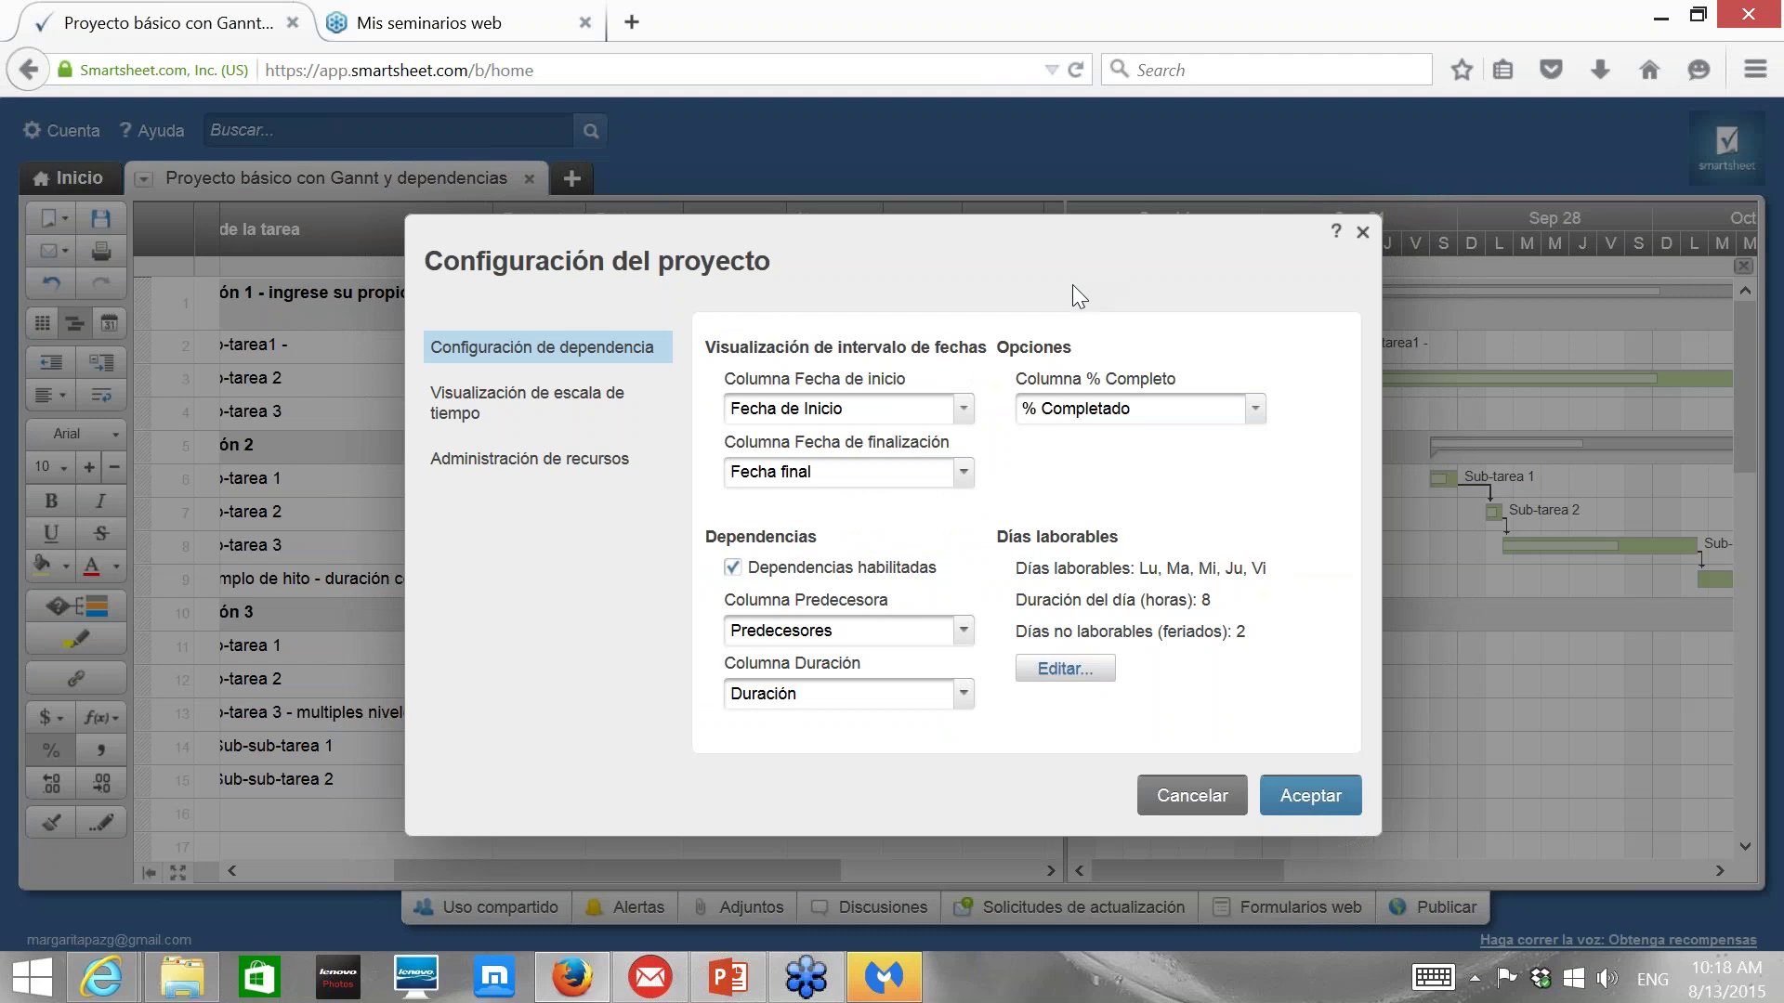
left_click(734, 567)
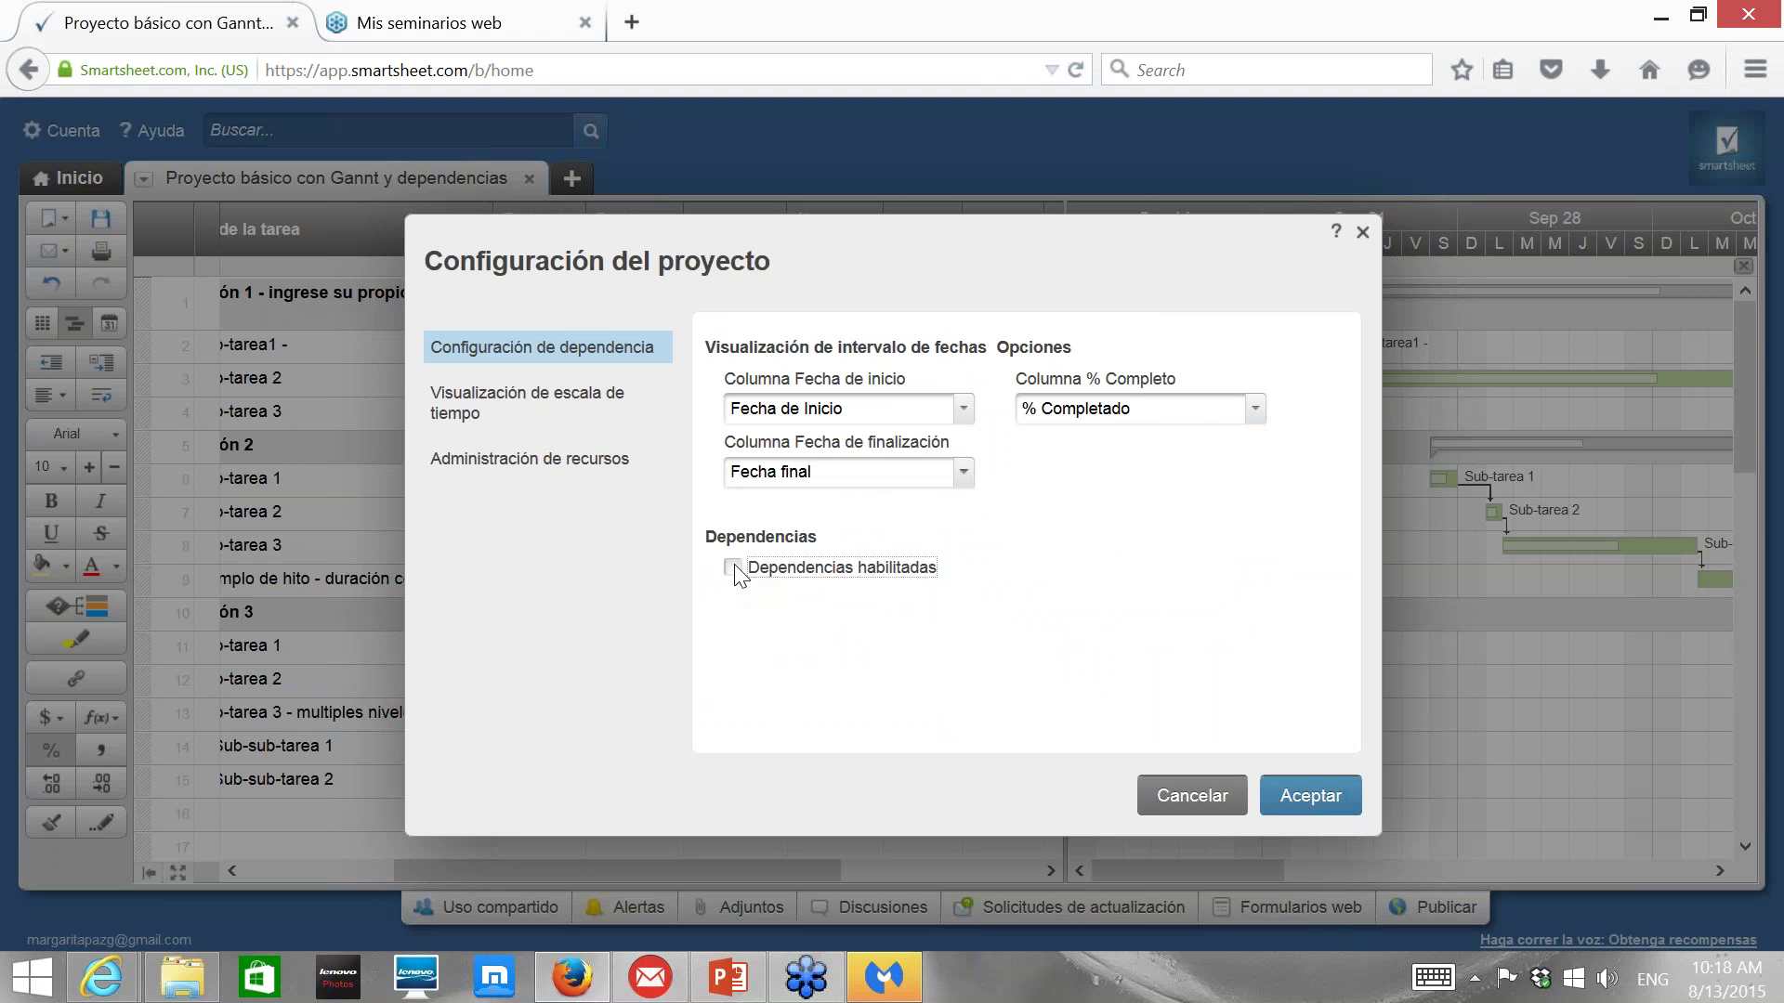
left_click(734, 566)
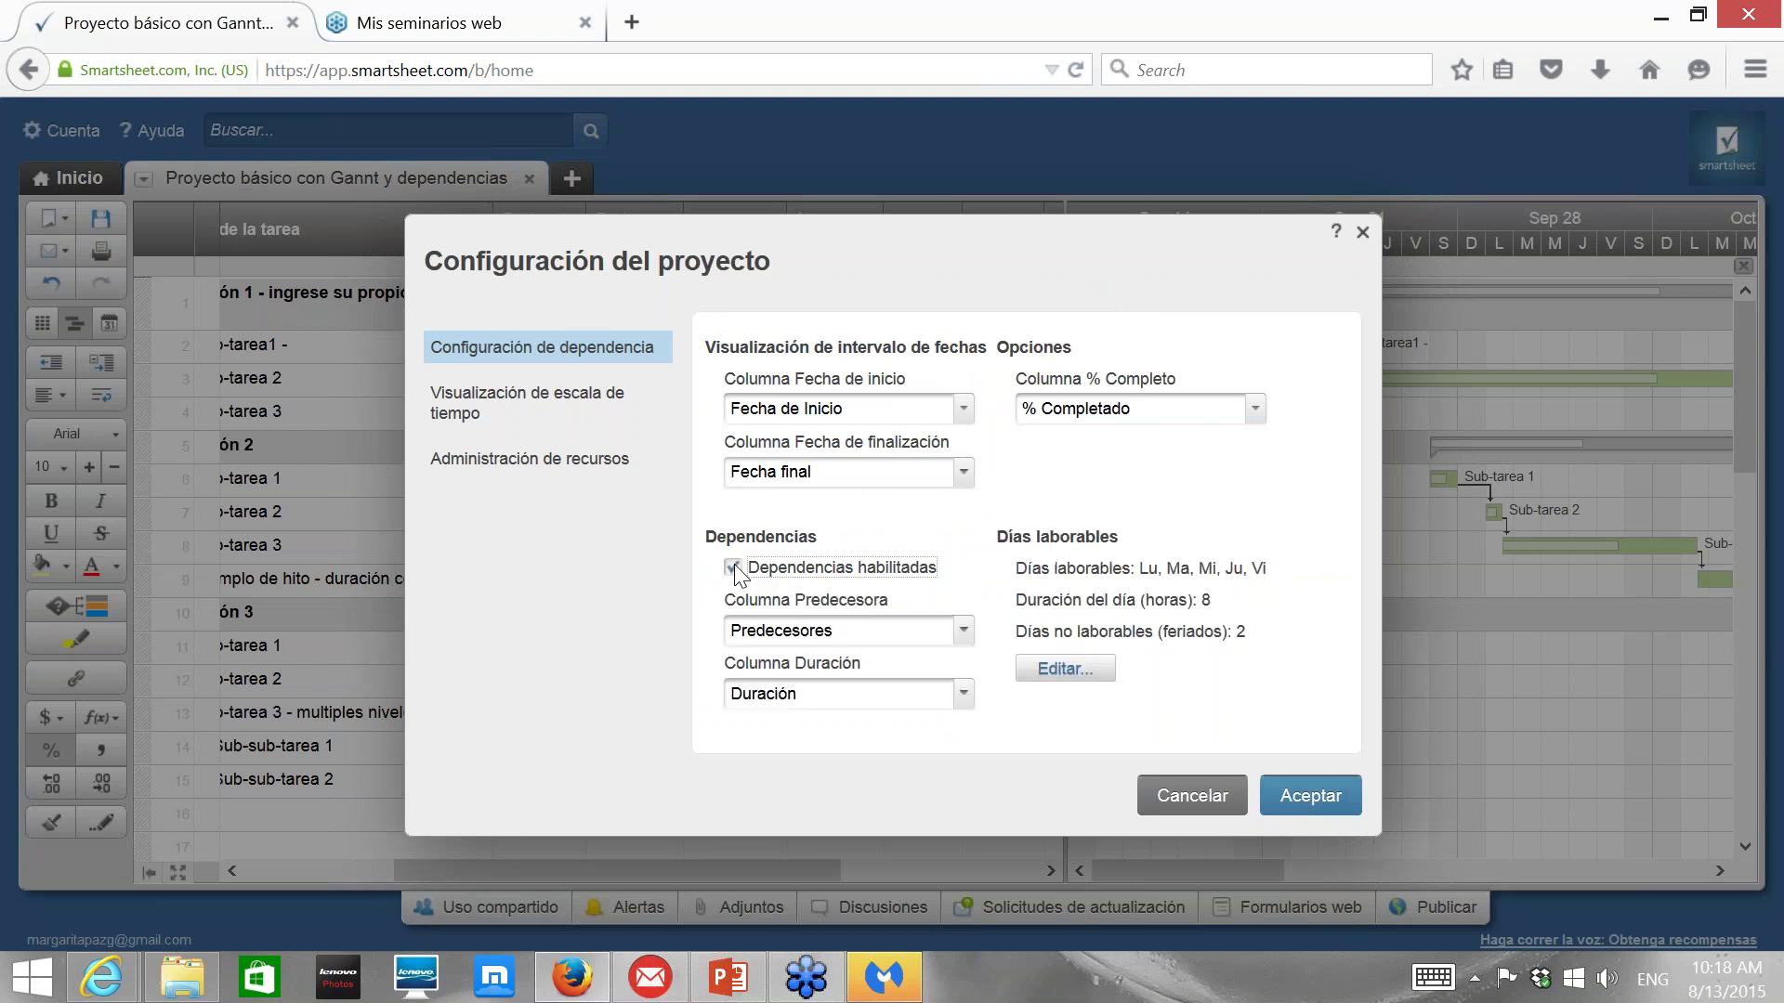
left_click(1362, 231)
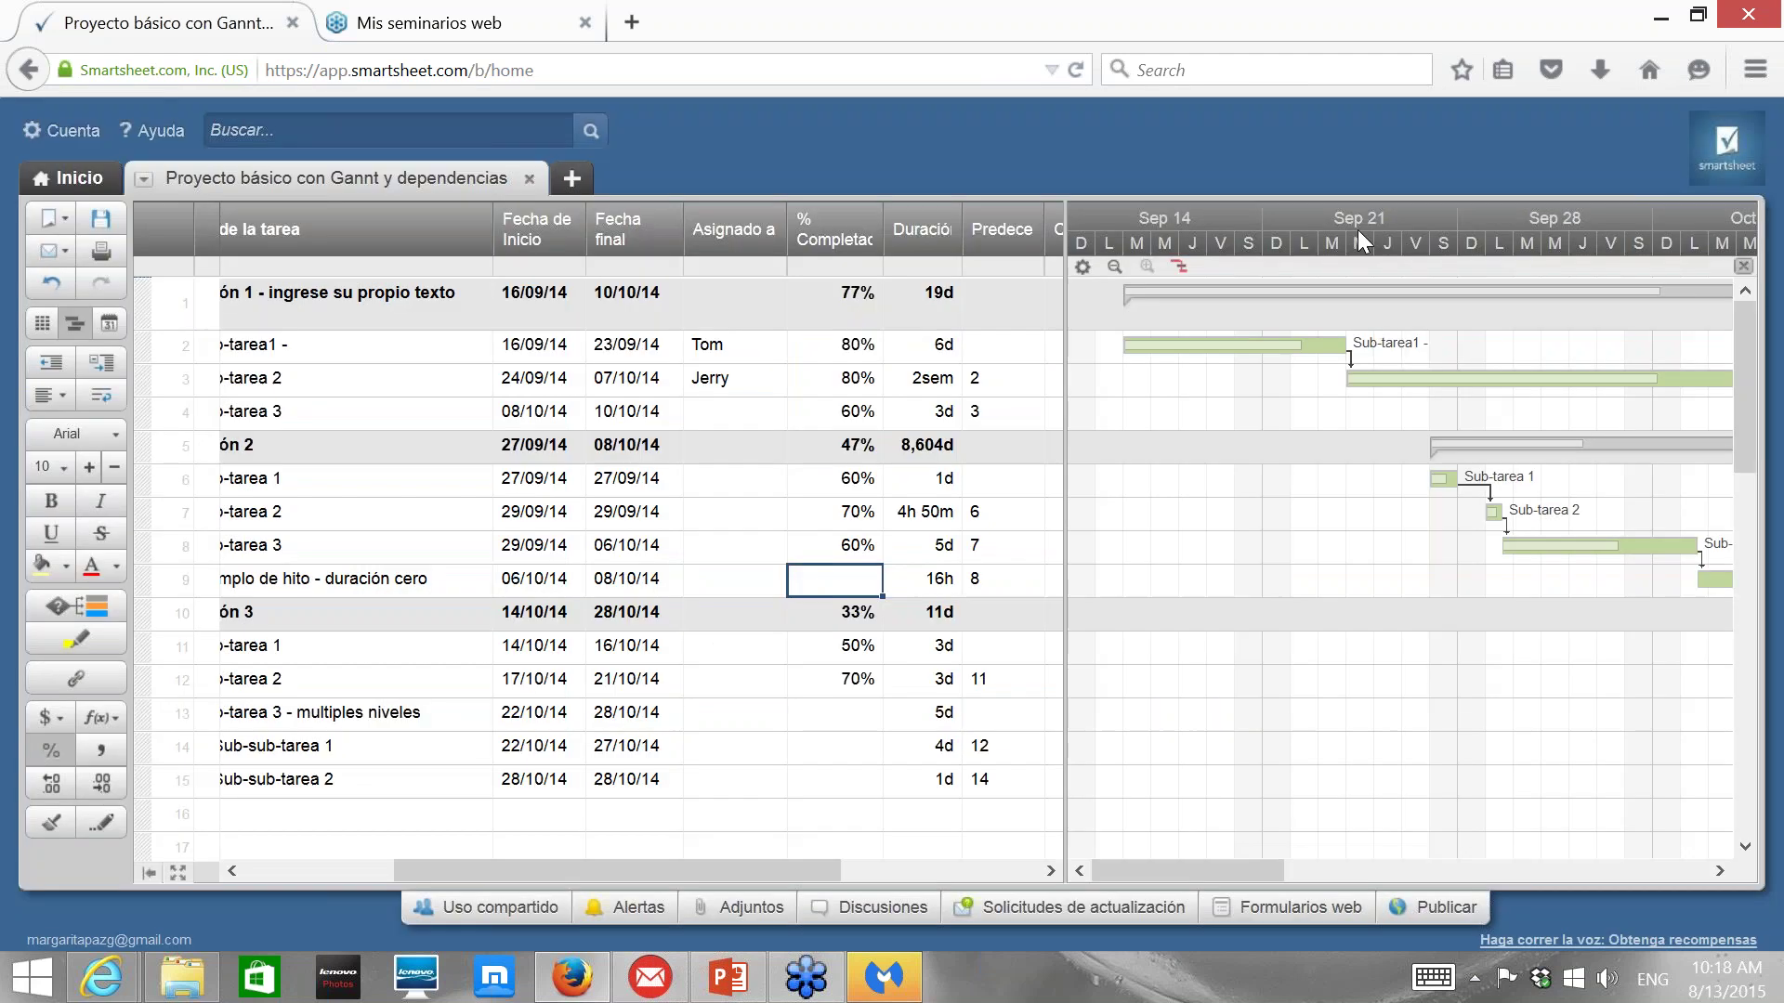
Set the project's workday length to 6 hours, remove all the non-working holiday dates and apply the project settings.
left_click(938, 580)
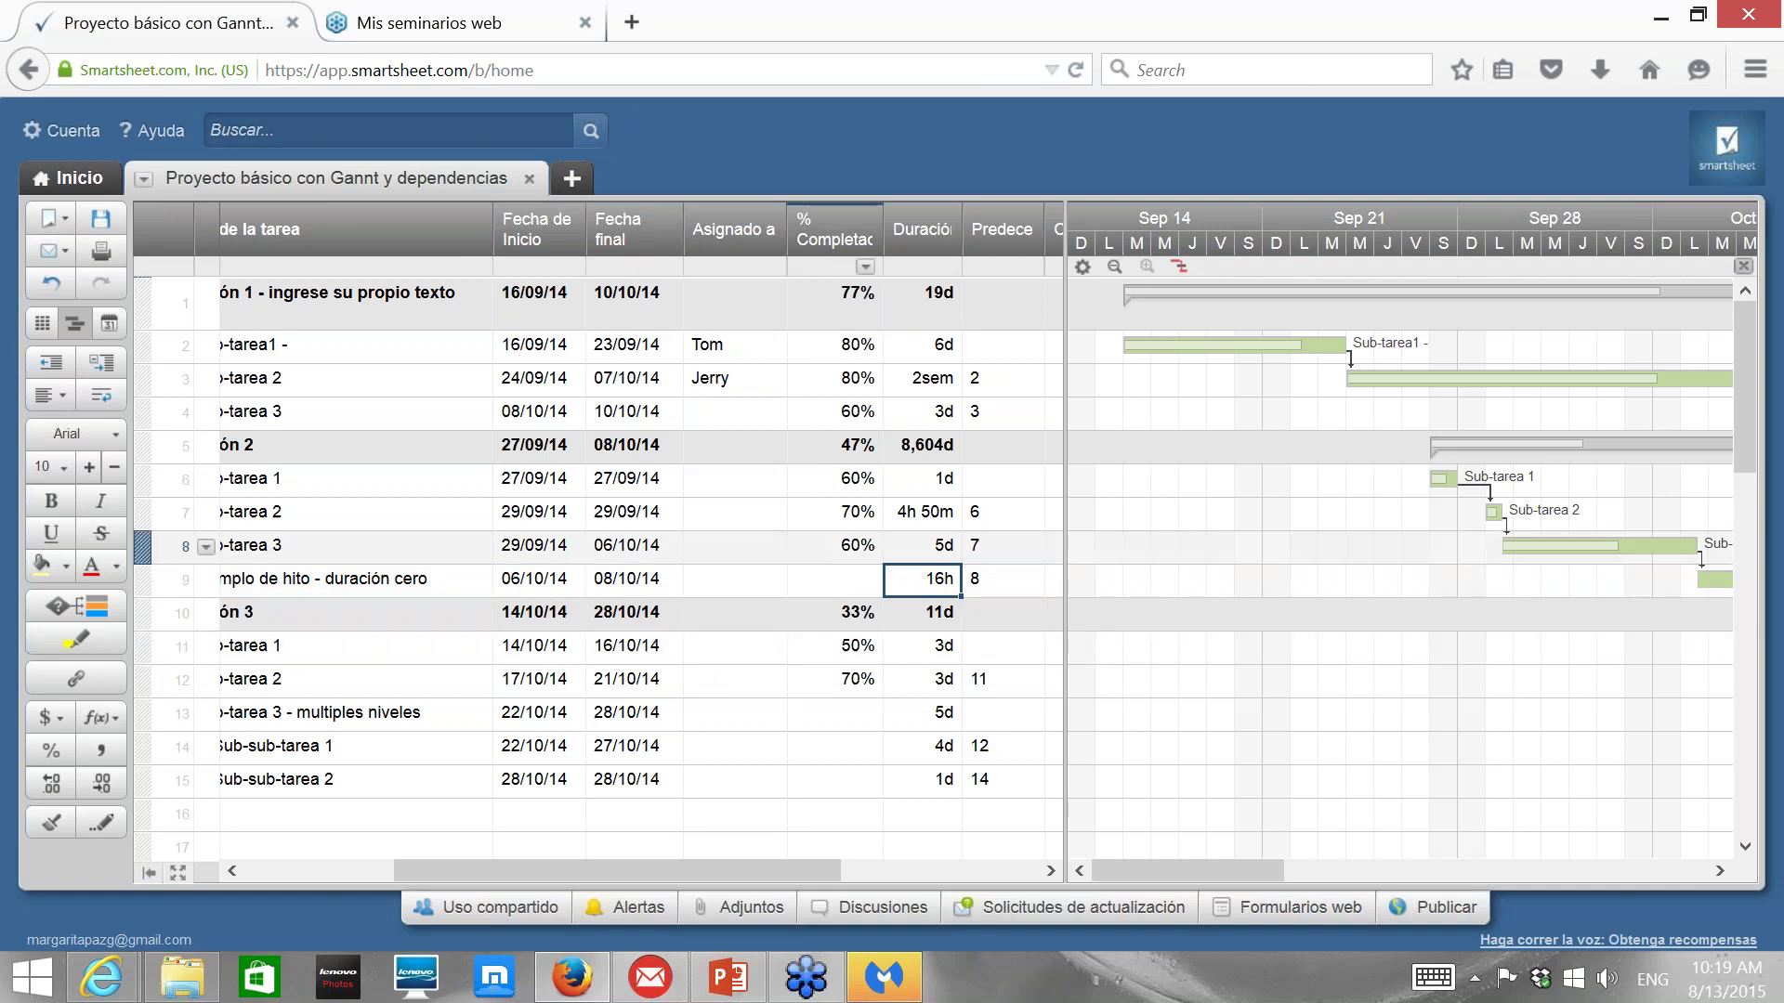
left_click(1084, 270)
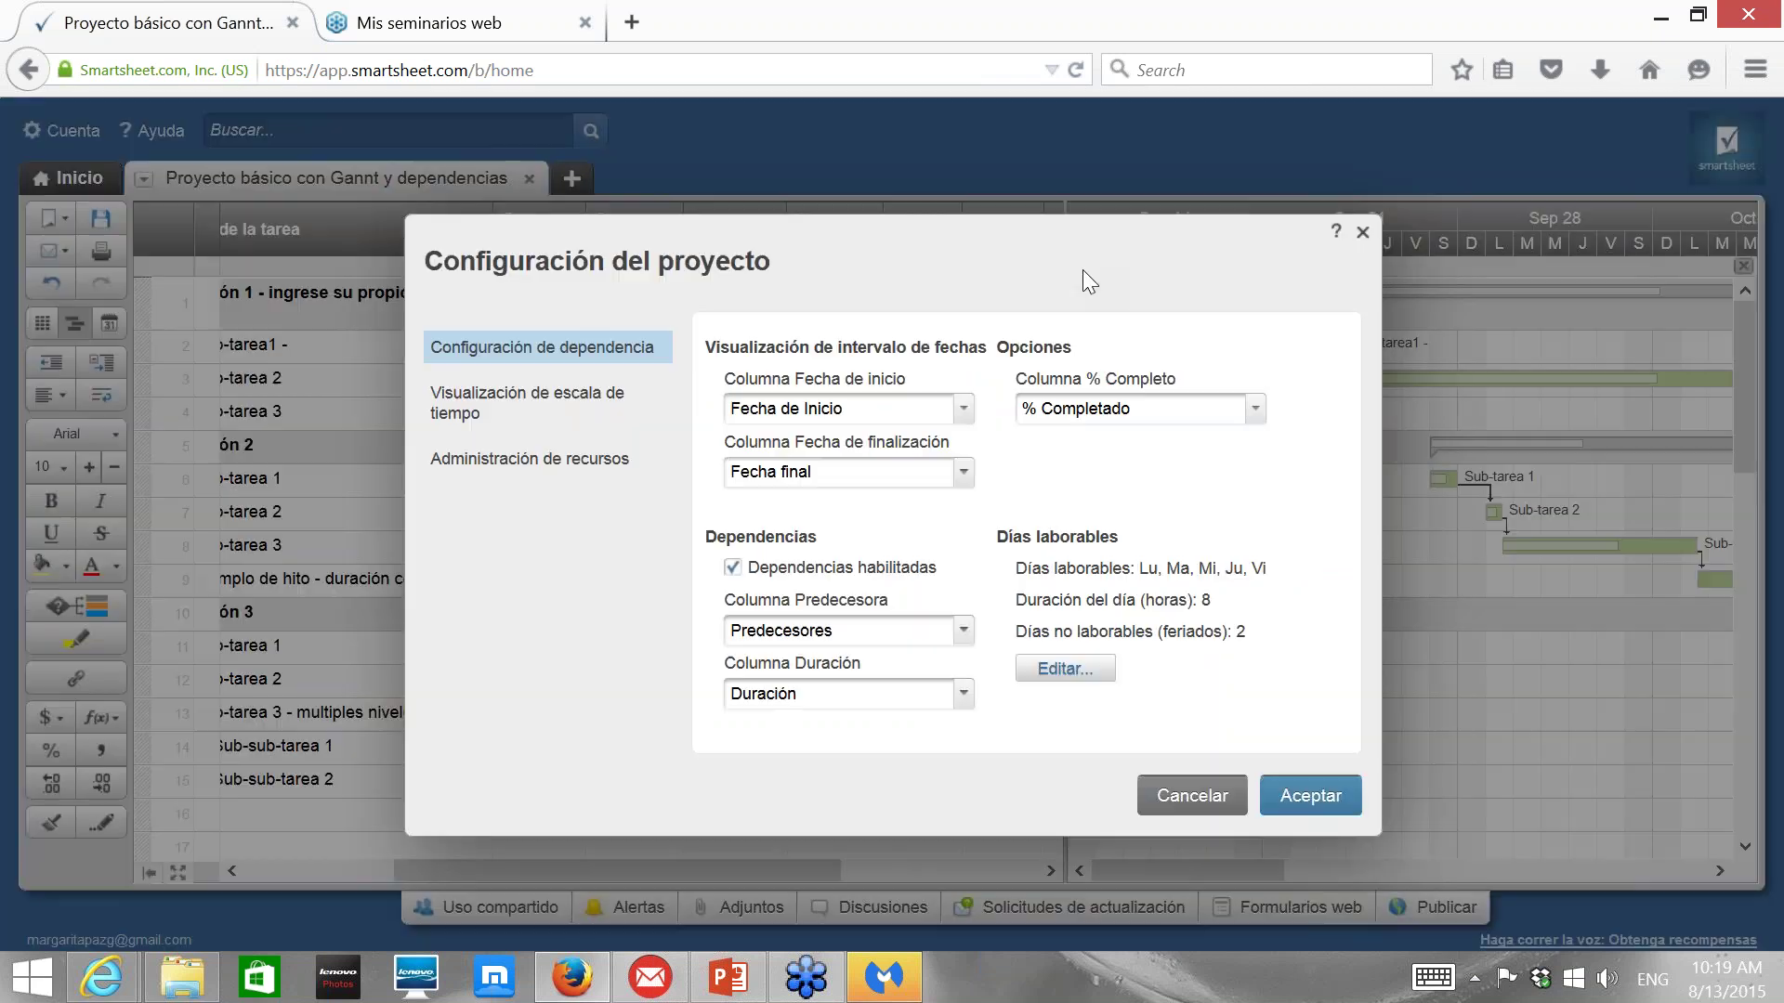
left_click(1058, 673)
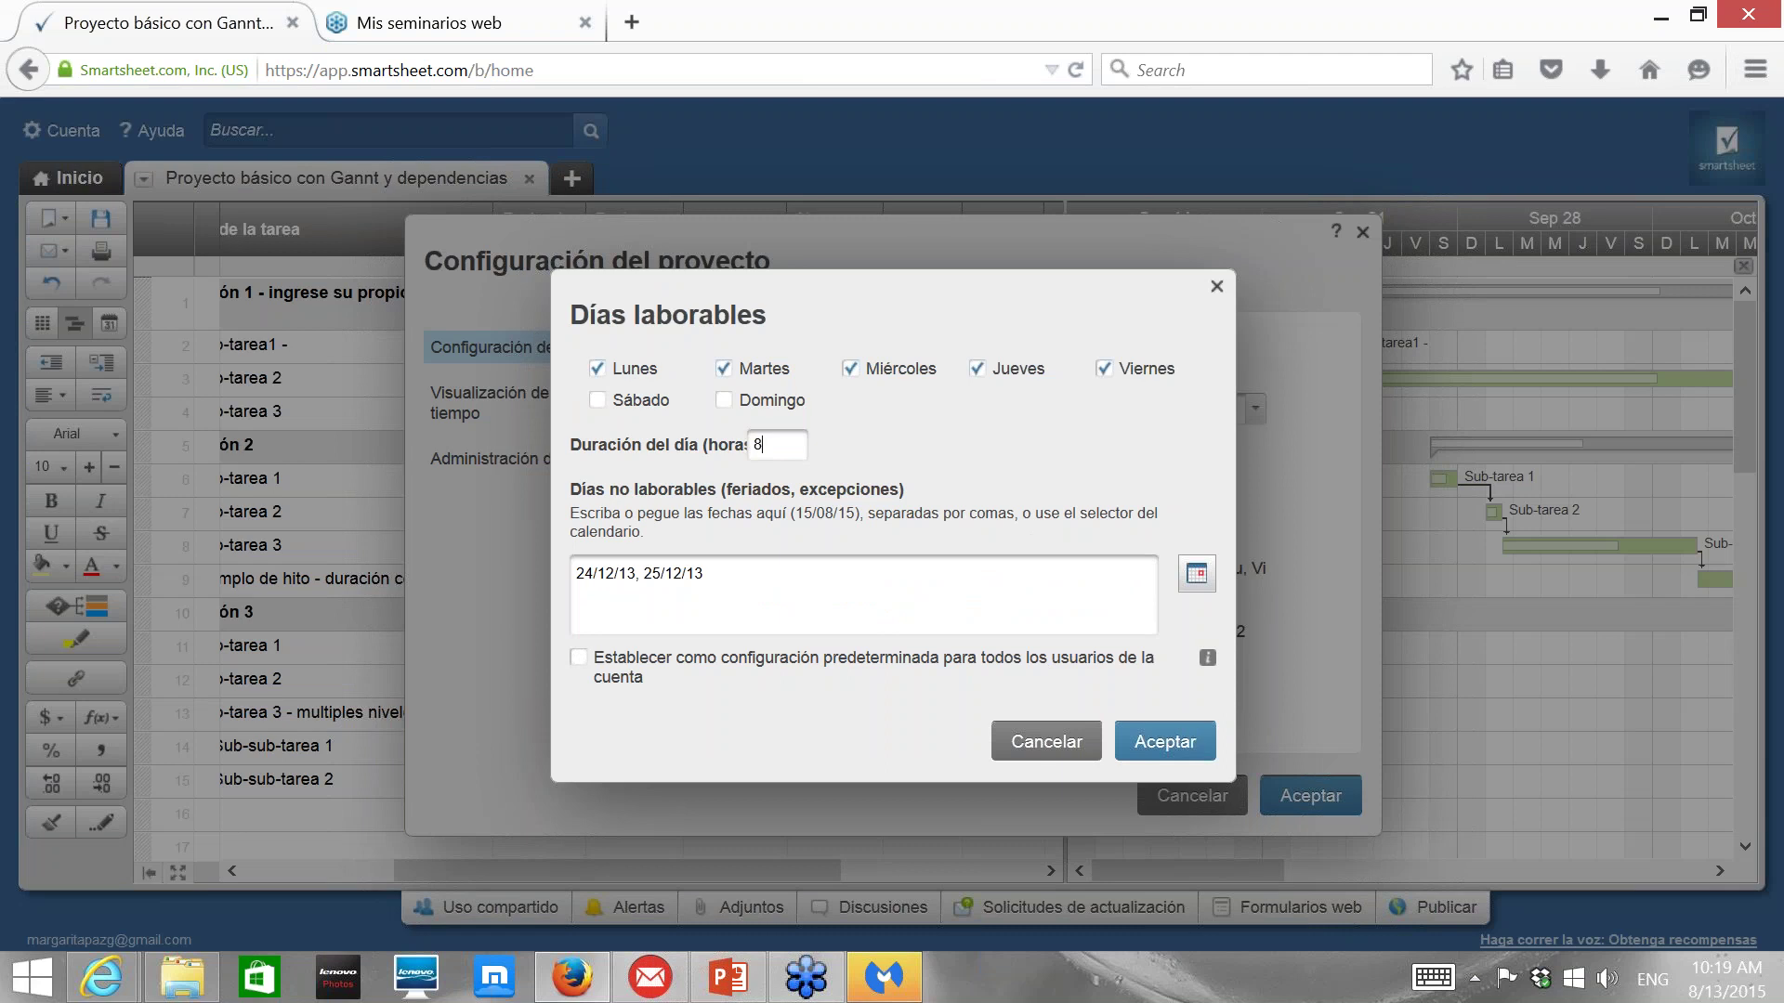
key("BackSpace")
type("6")
key("BackSpace")
key("BackSpace")
key("BackSpace")
key("BackSpace")
key("BackSpace")
key("BackSpace")
key("BackSpace")
key("BackSpace")
key("BackSpace")
key("BackSpace")
key("BackSpace")
key("BackSpace")
key("BackSpace")
key("BackSpace")
key("BackSpace")
key("BackSpace")
key("BackSpace")
key("BackSpace")
left_click(1167, 742)
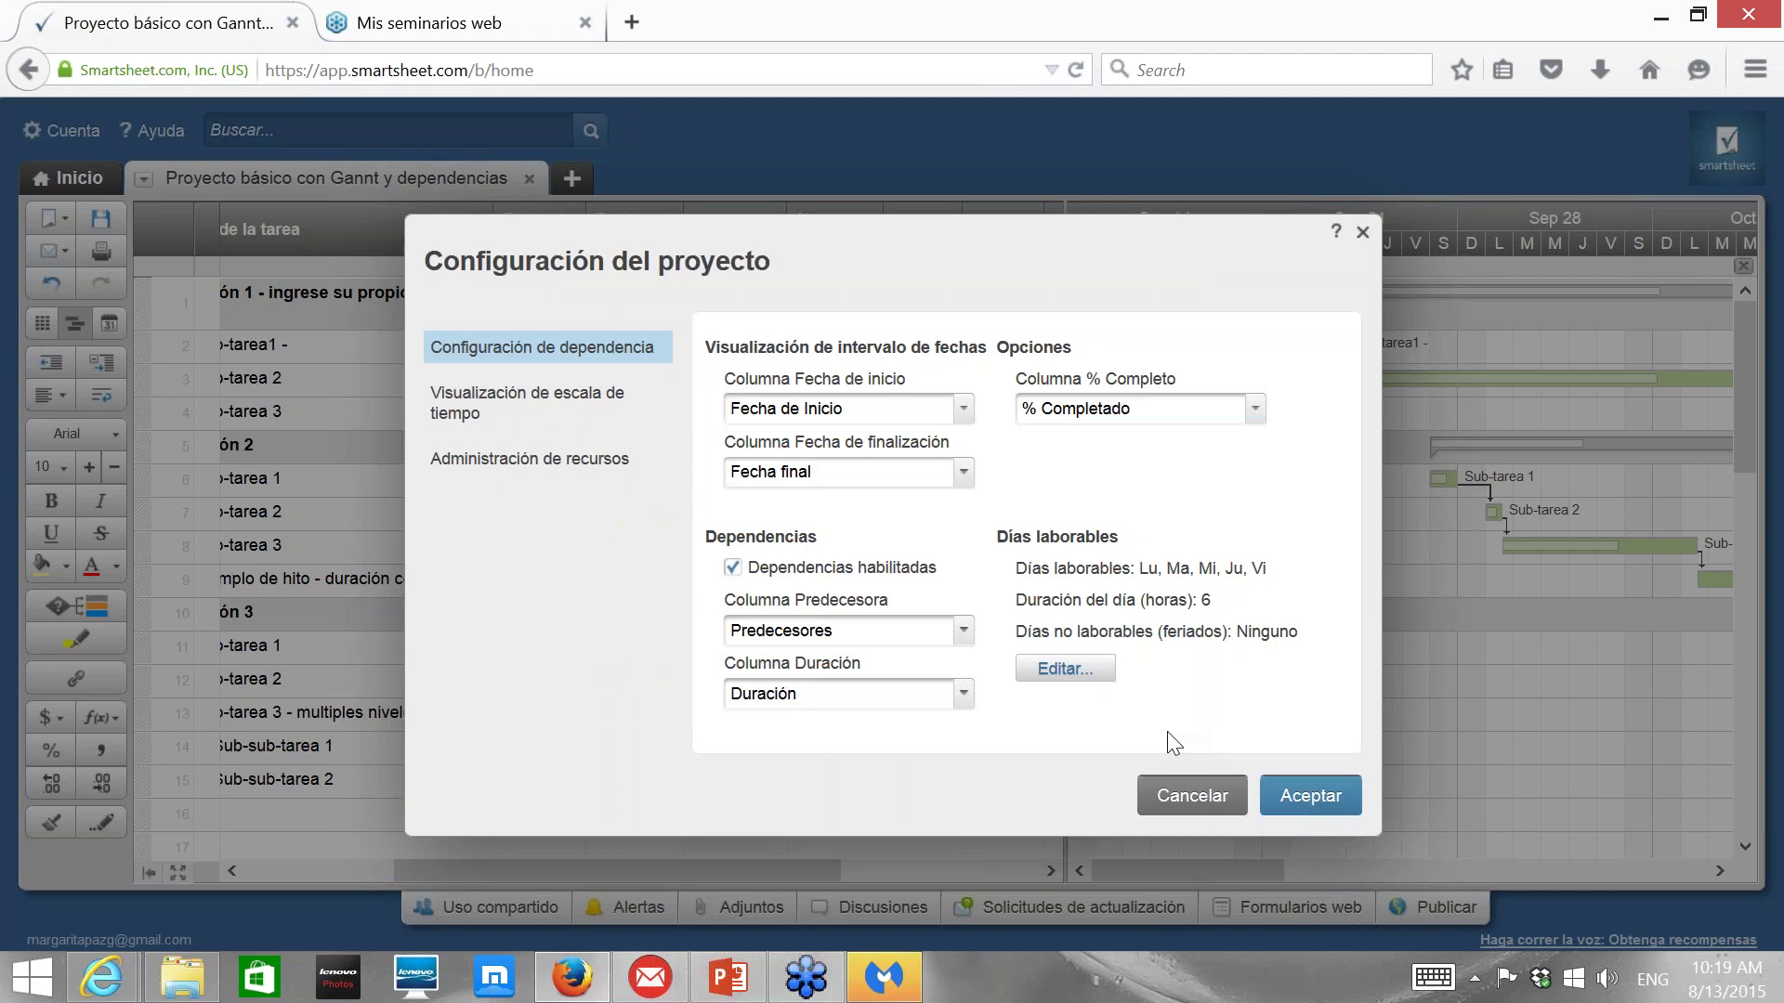
left_click(1306, 797)
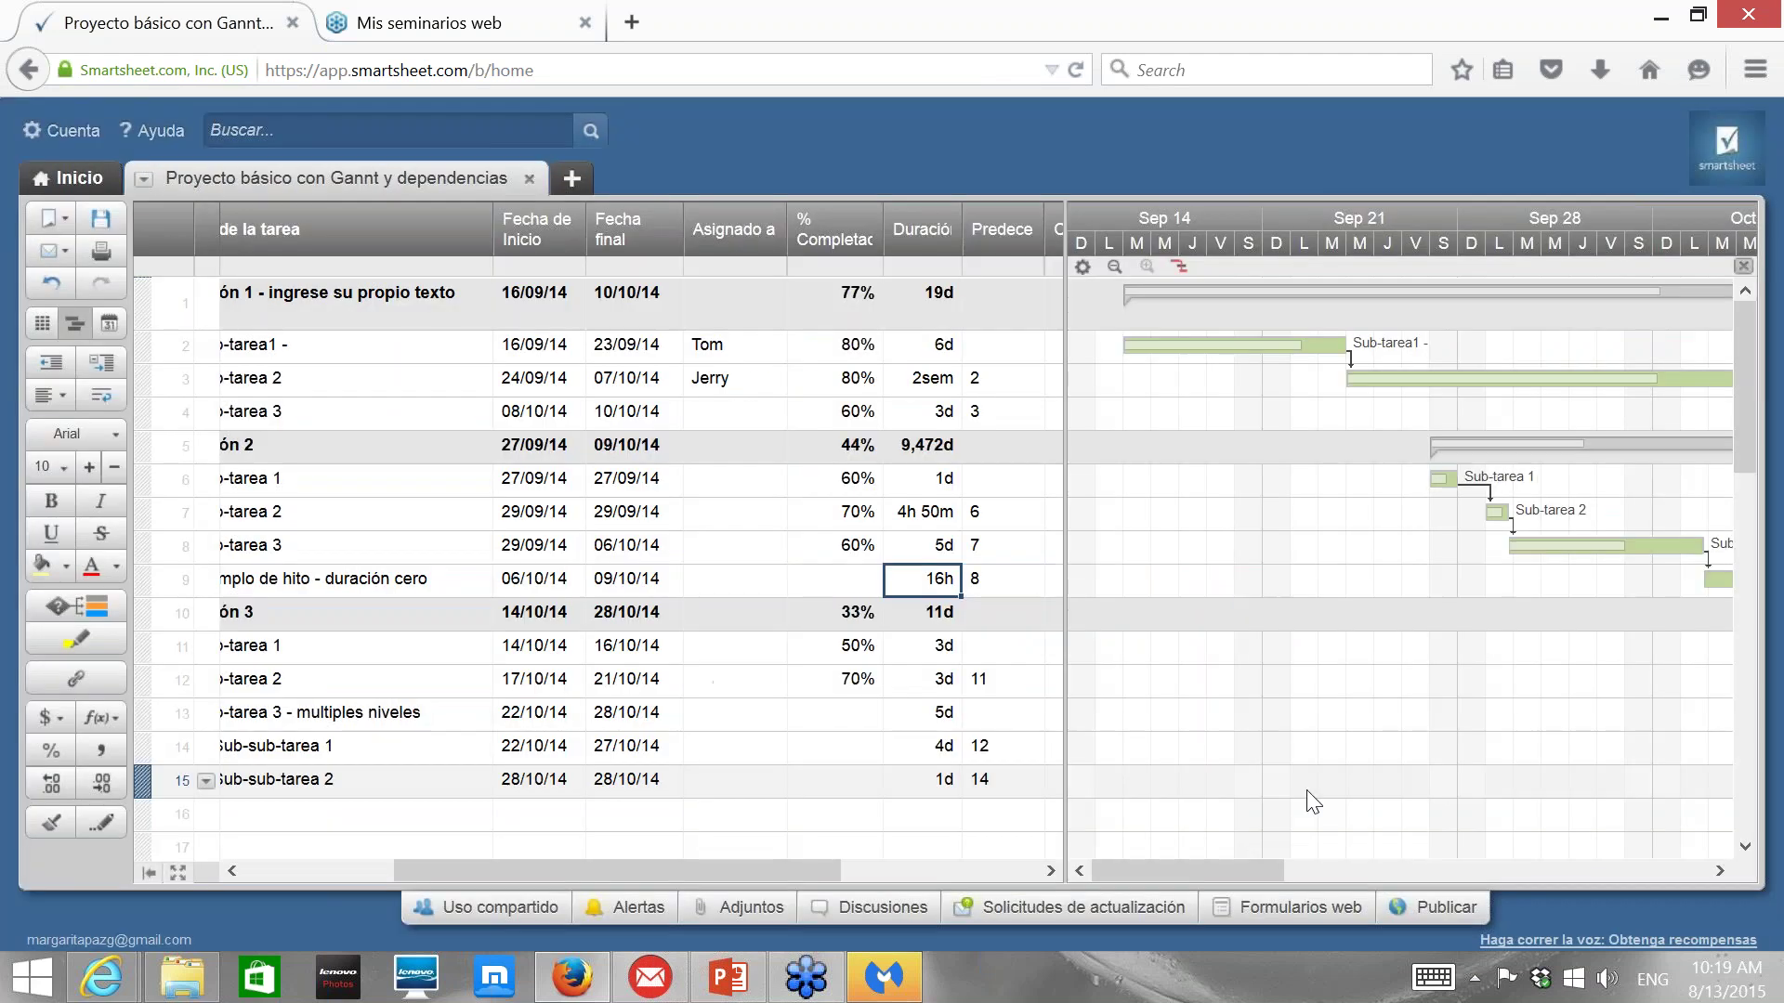
Examine the final date and Gantt bar of the "Ejemplo de hito - duración cero" task.
left_click(606, 584)
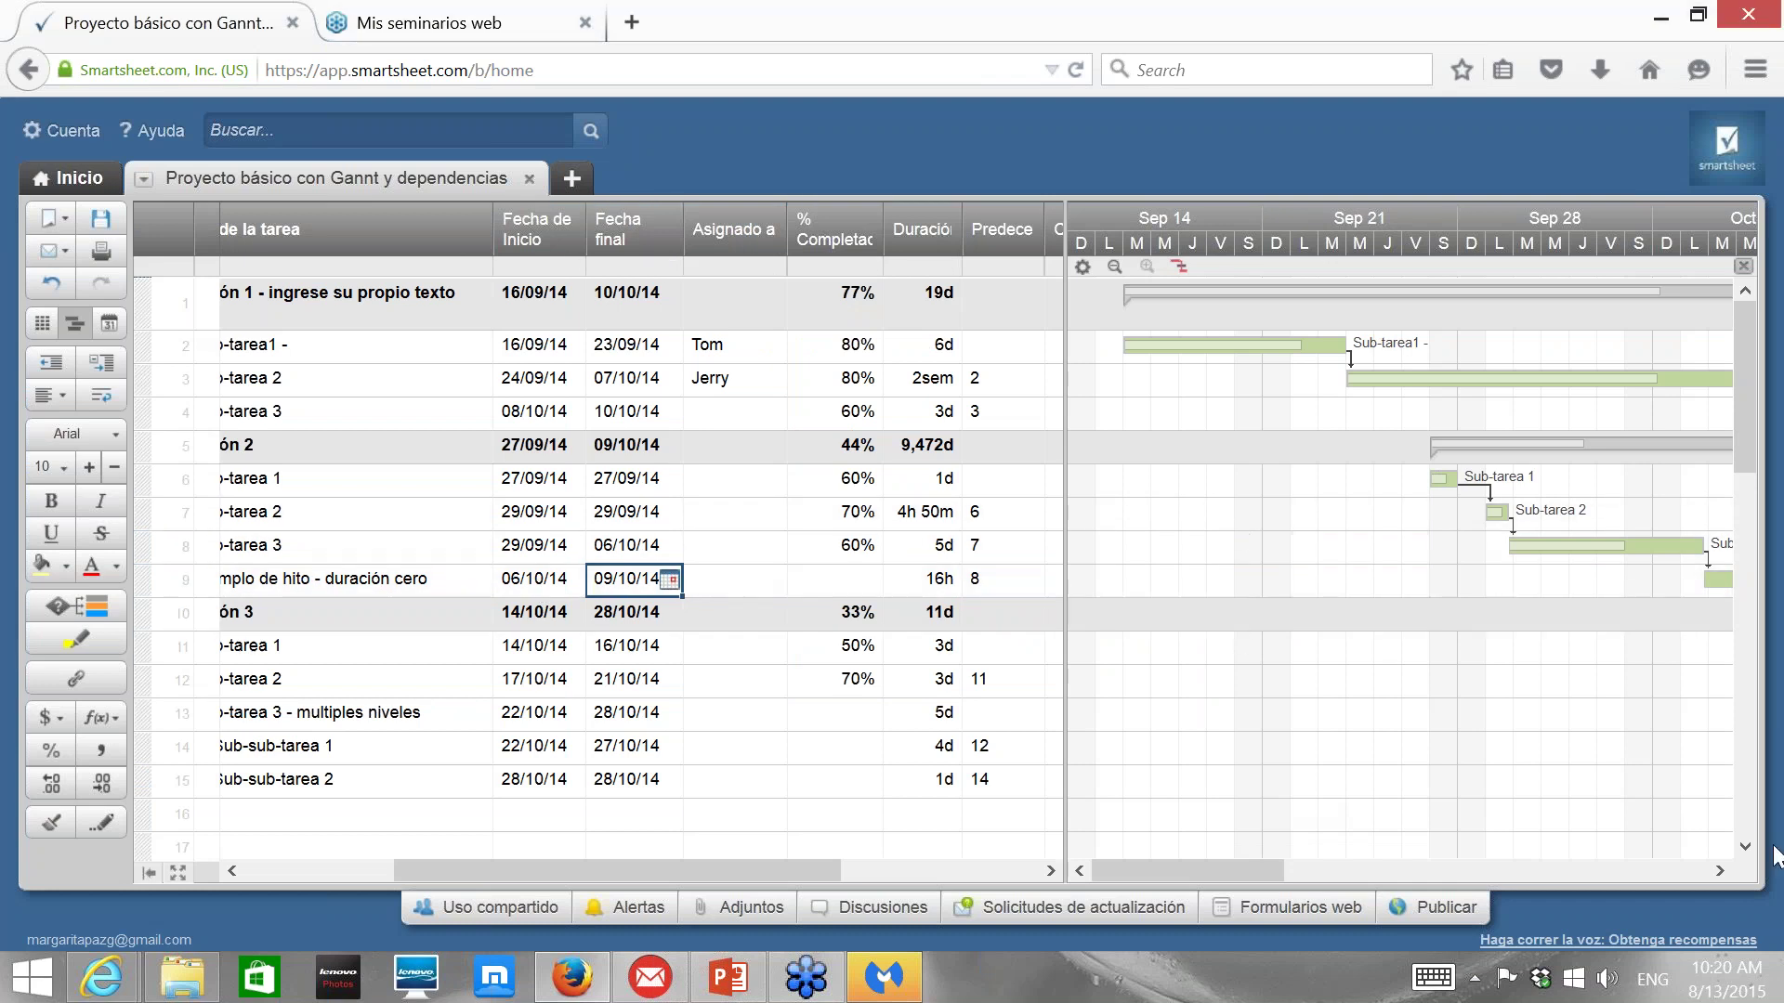
left_click(1720, 873)
left_click(1721, 873)
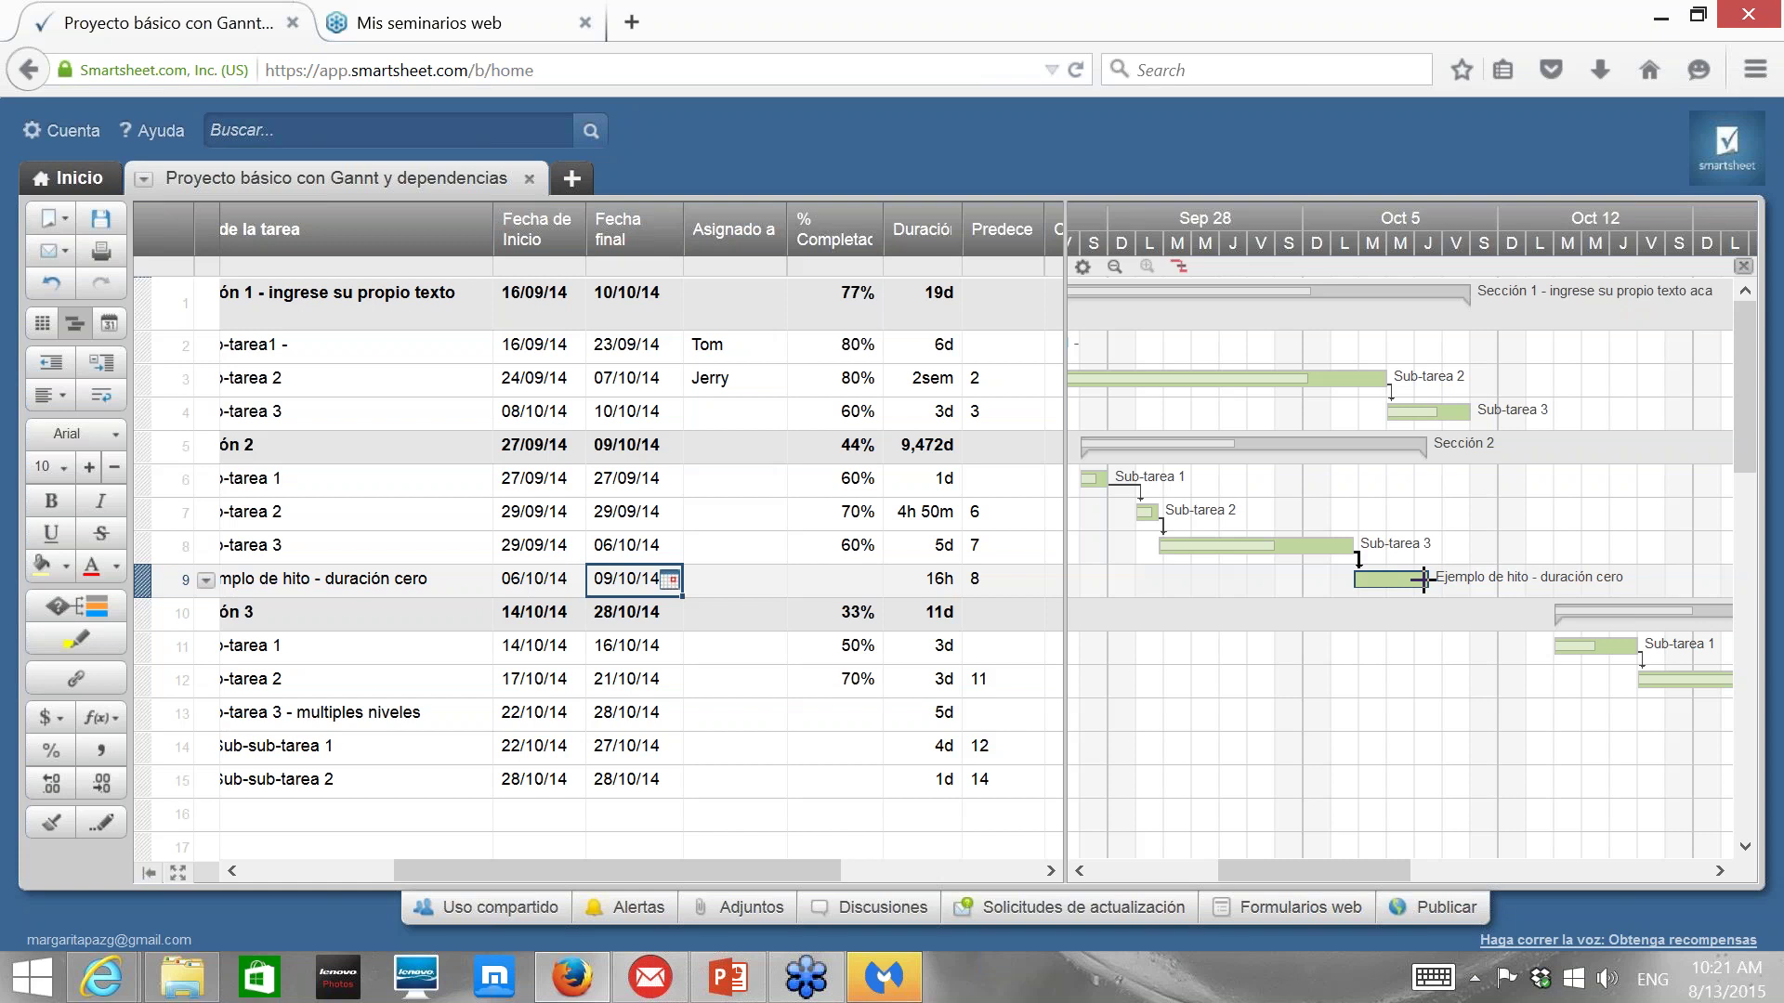
Look through the columns of the Sub-sub-tarea 1 row, from its status to its predecessor.
left_click(869, 762)
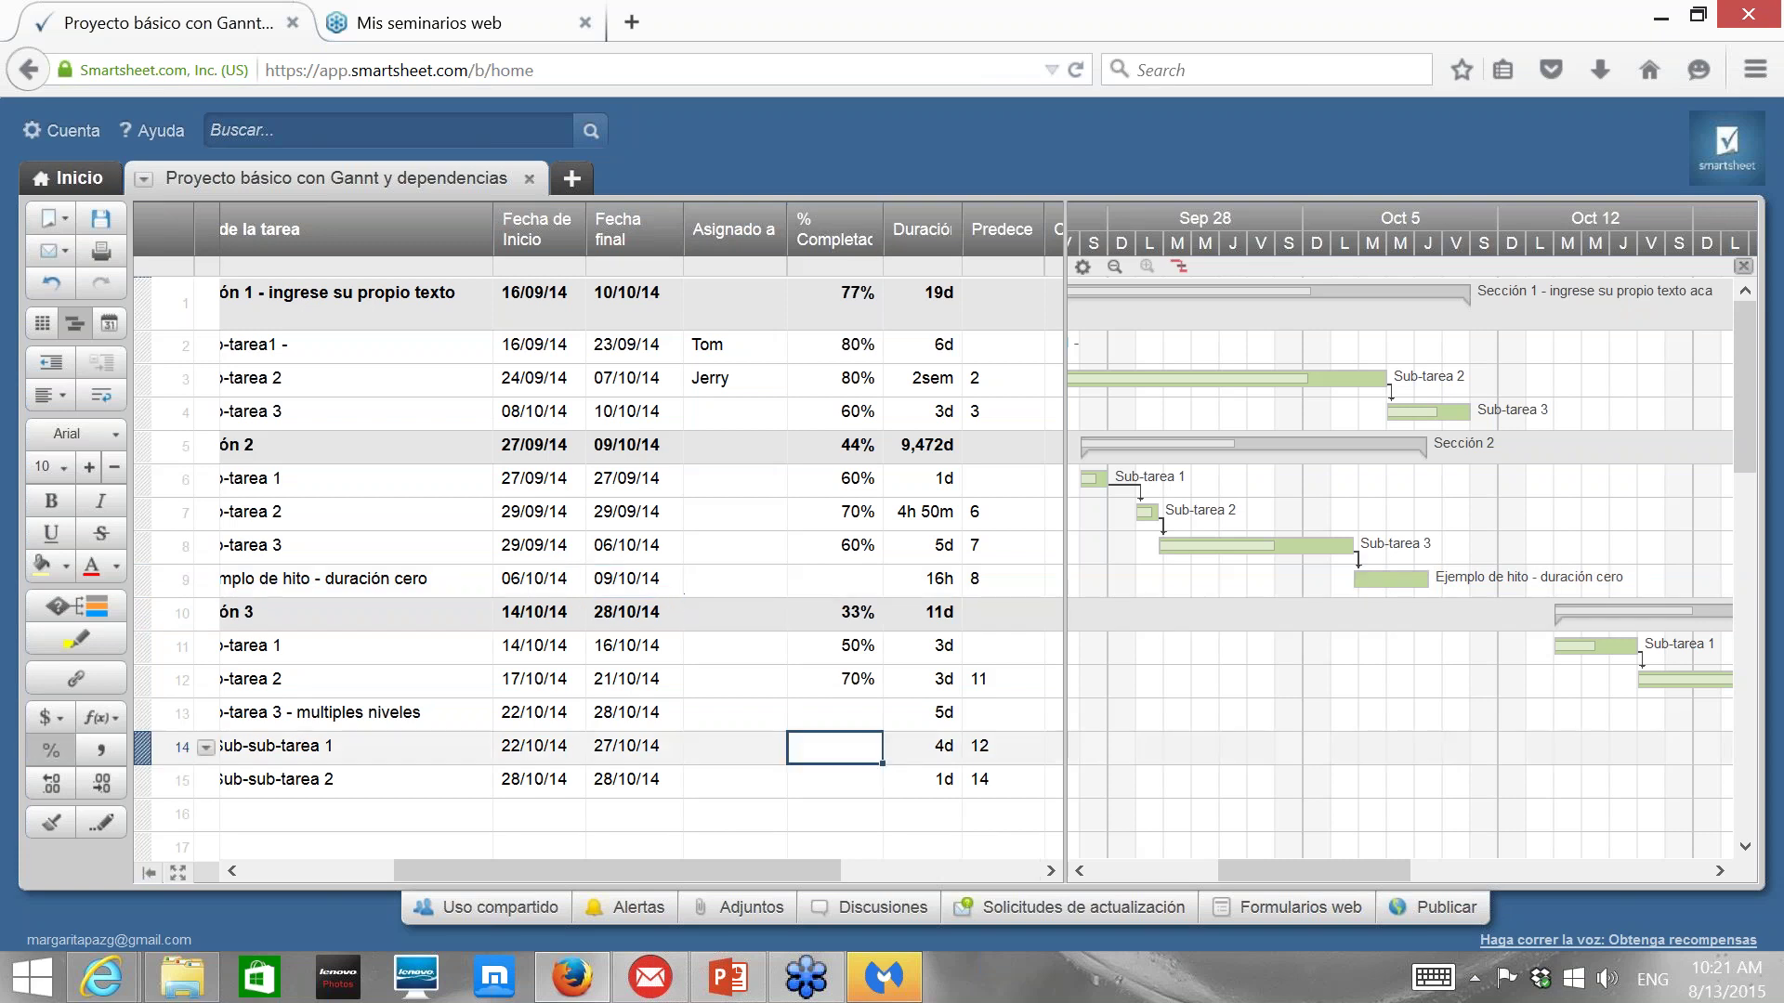
key("Left")
key("Left")
key("Left")
key("Left")
key("Left")
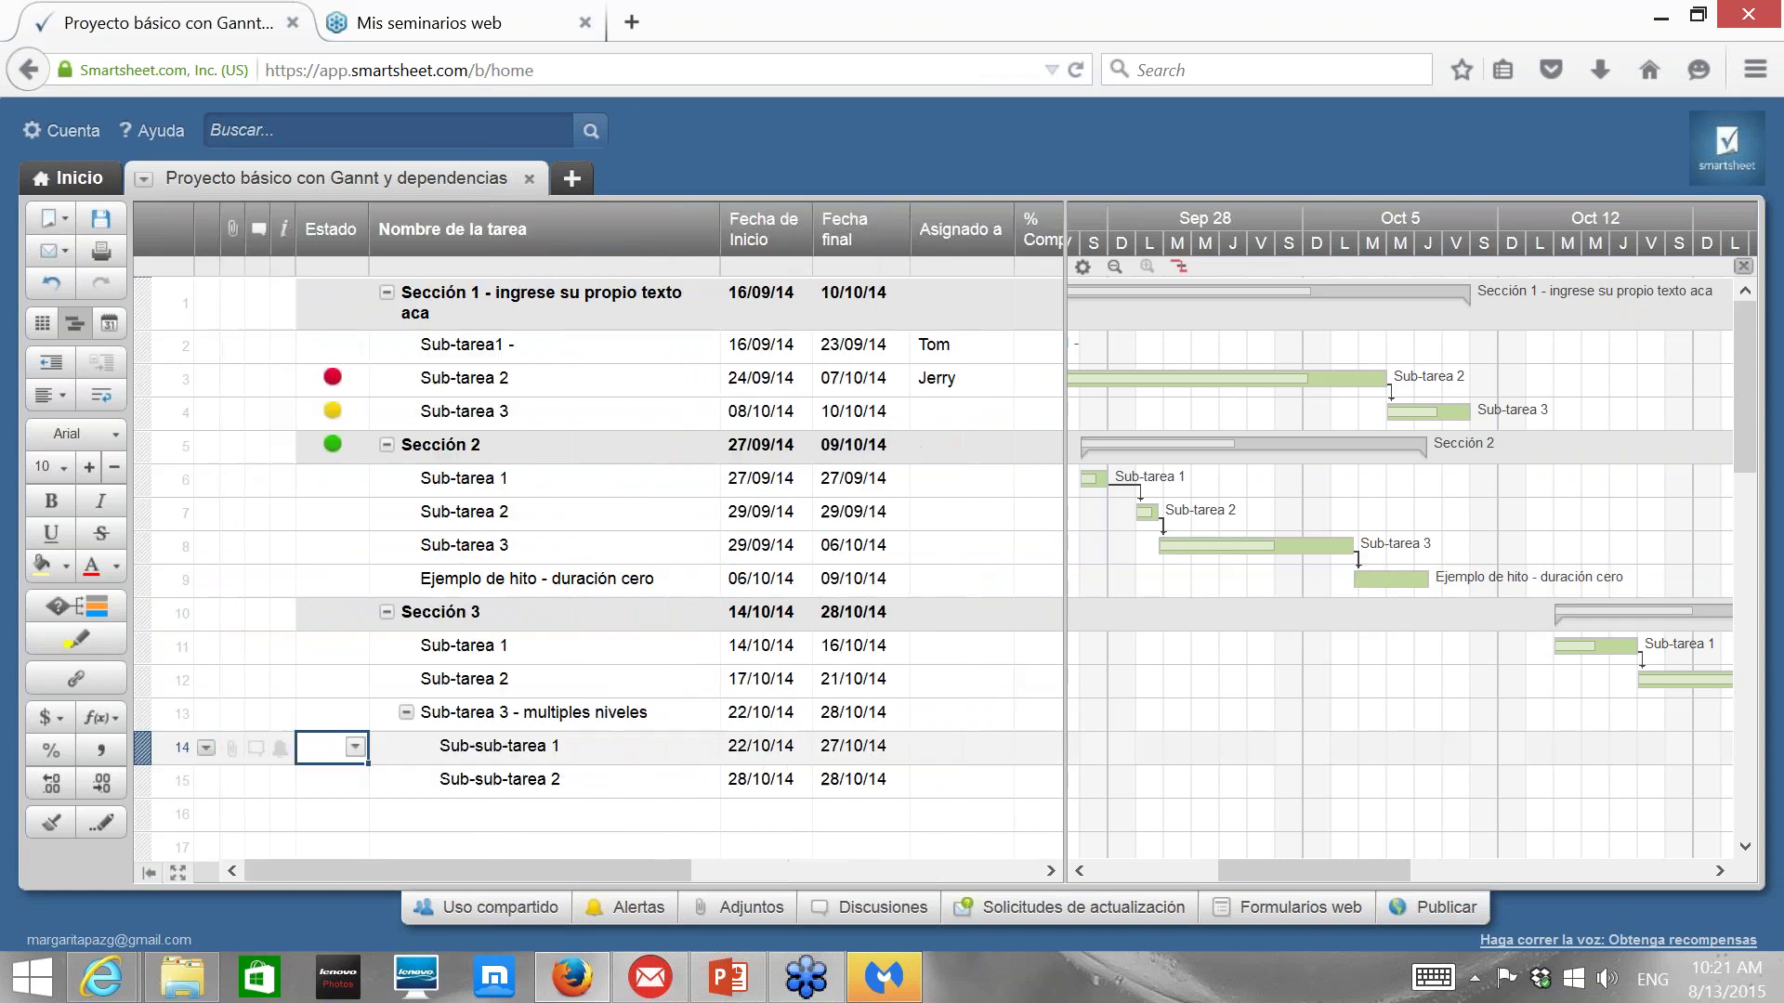
key("Right")
key("Right")
key("Right")
key("Right")
key("Right")
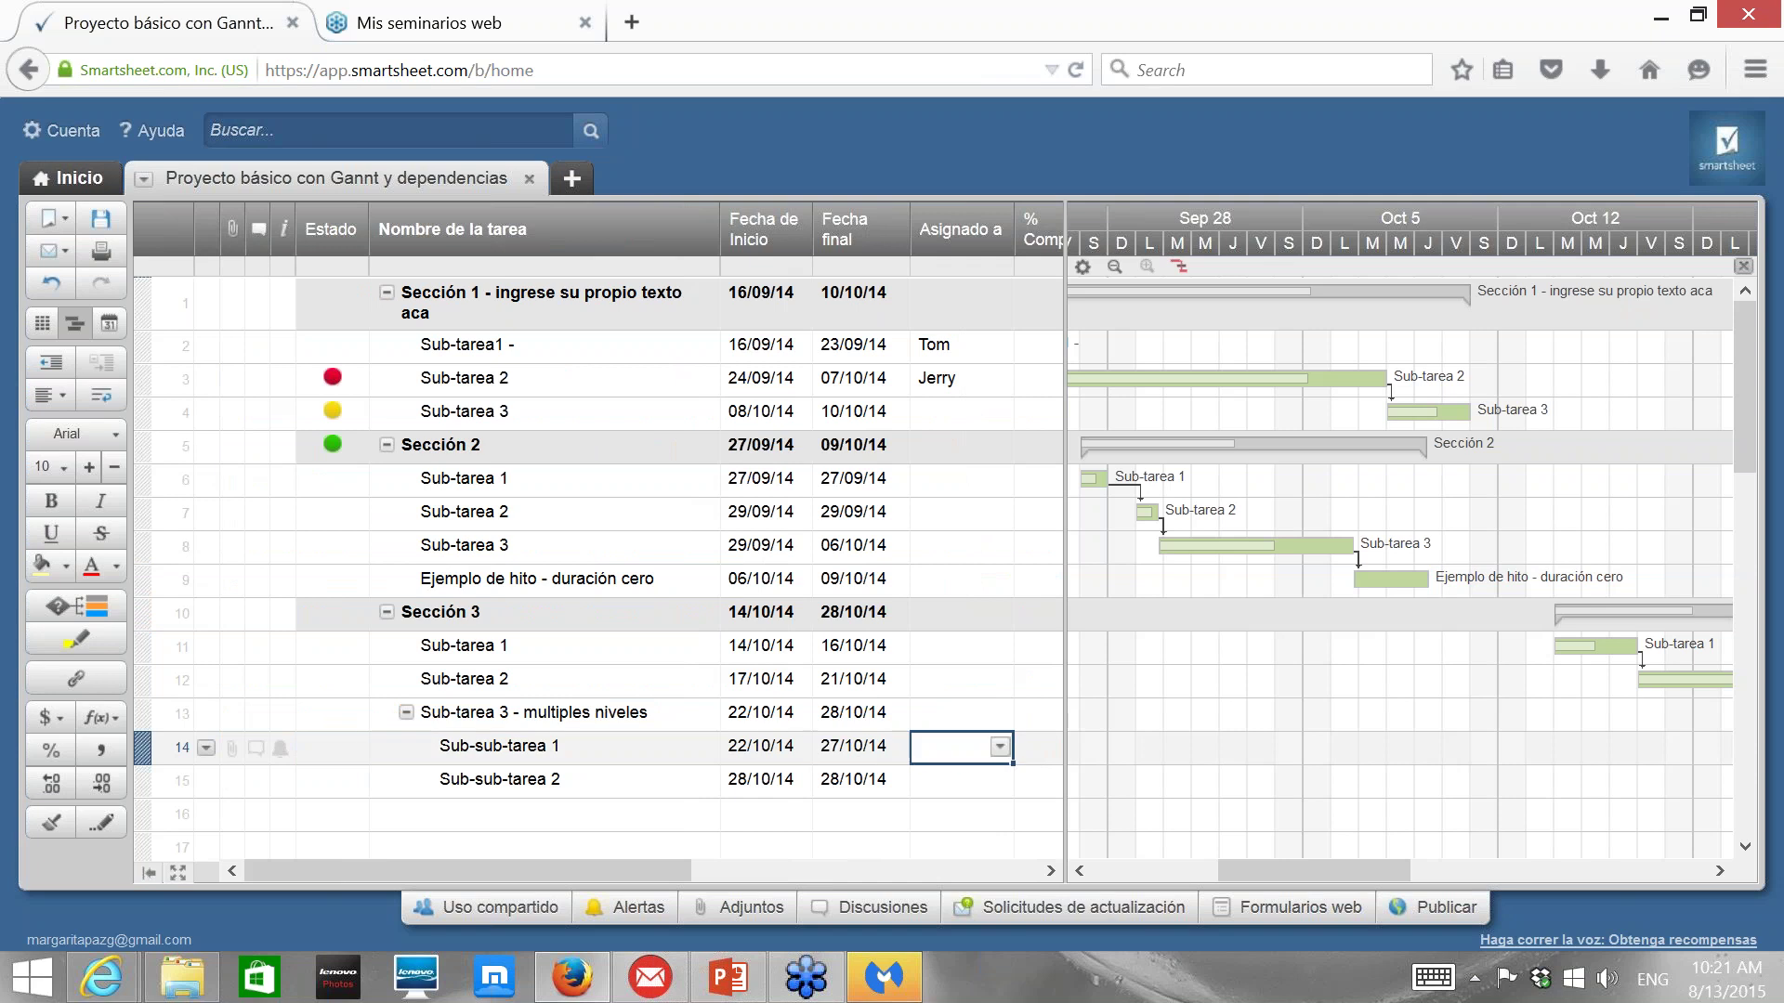
key("Right")
key("Right")
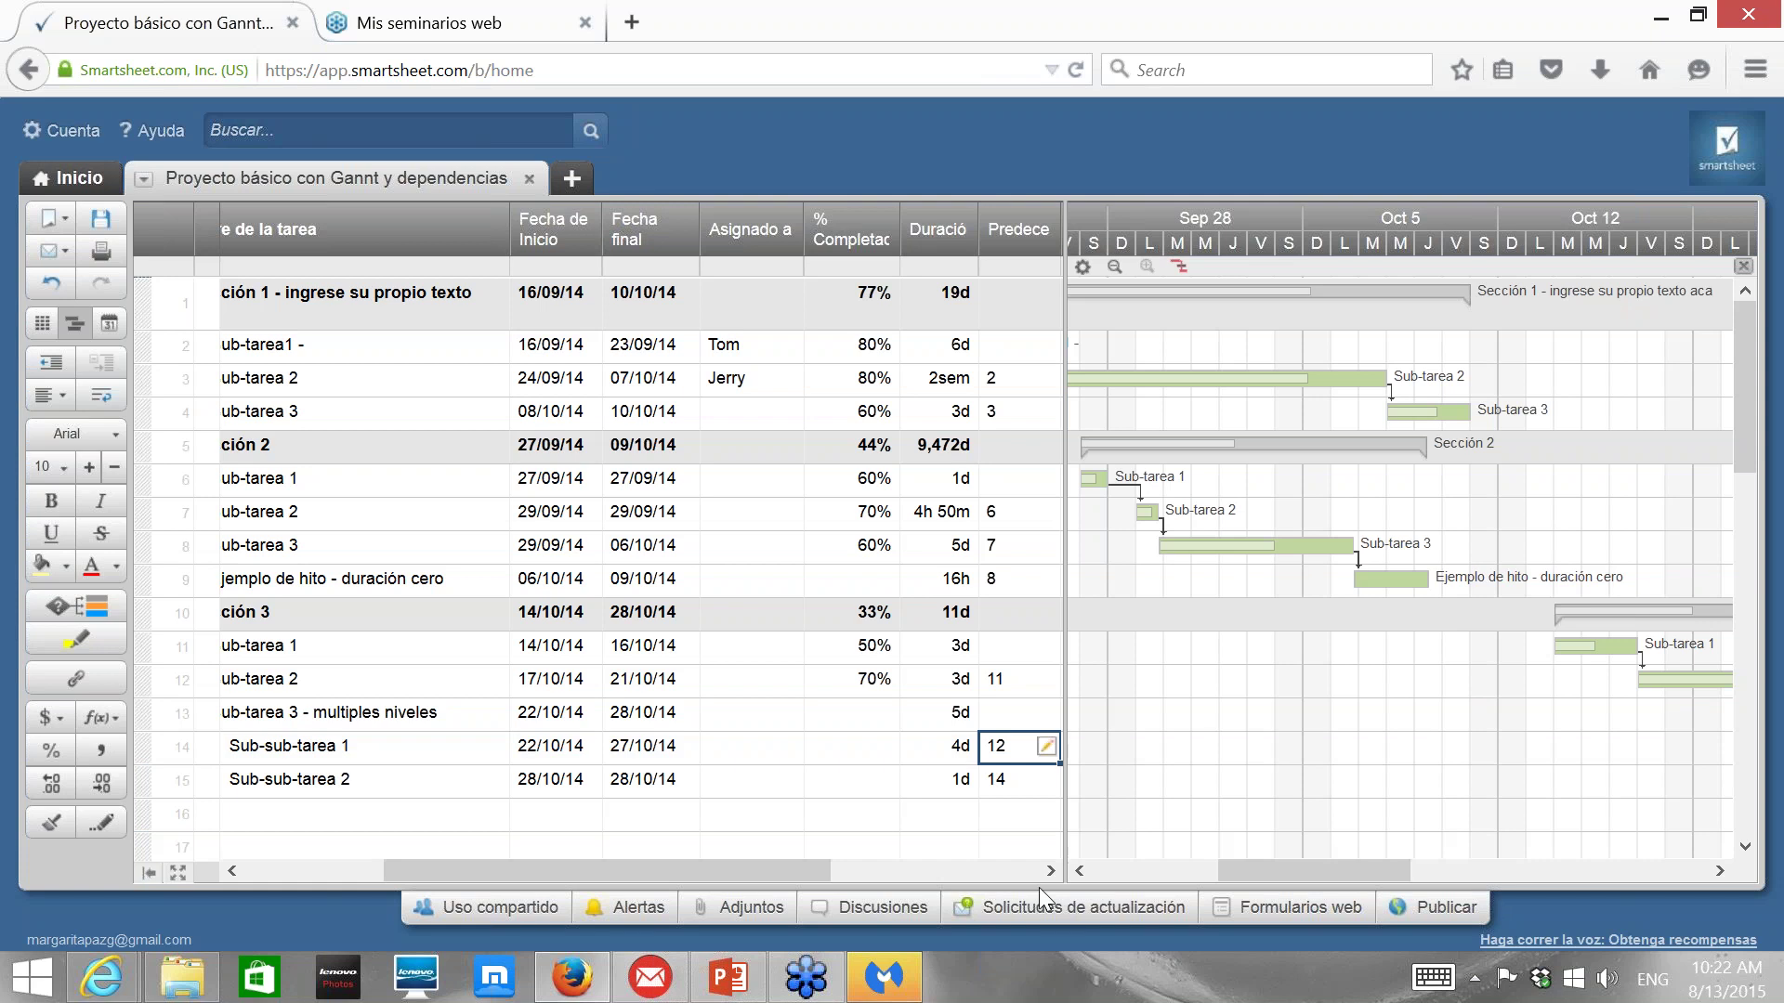
Try to edit the duration of the "Sub-tarea 3 - multiples niveles" parent row in Sección 3.
left_click(1052, 867)
left_click_drag(1051, 868, 1052, 868)
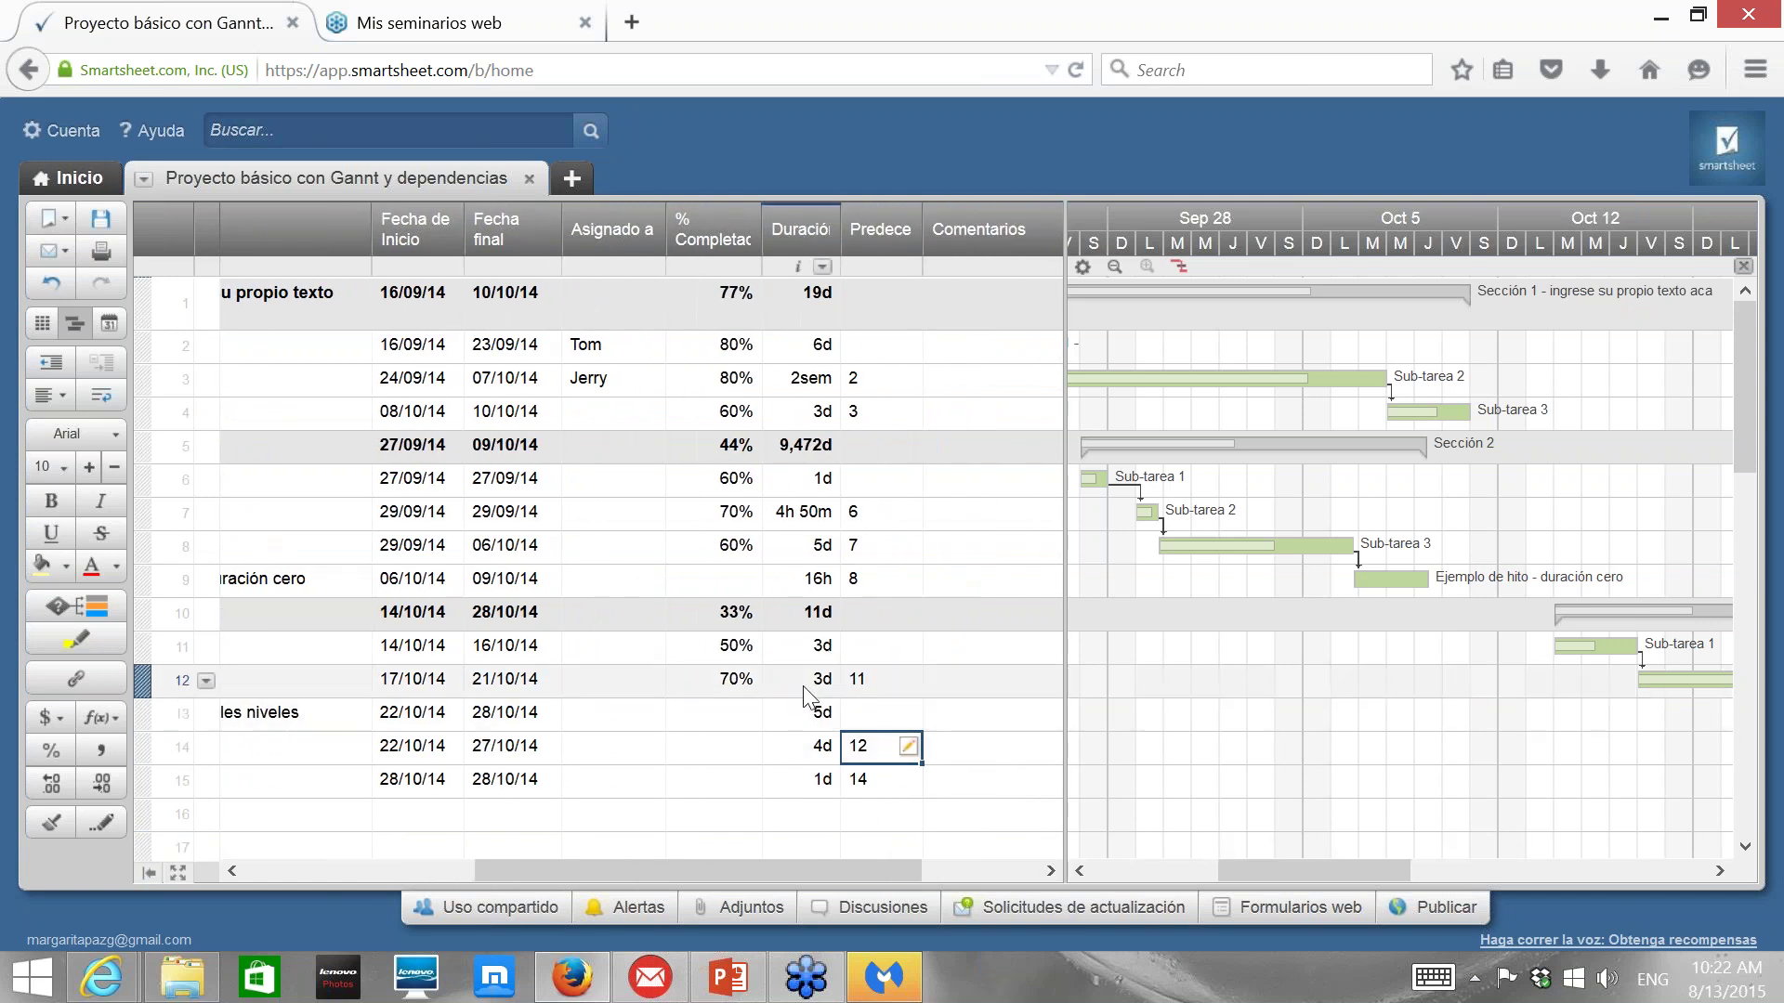
left_click(808, 713)
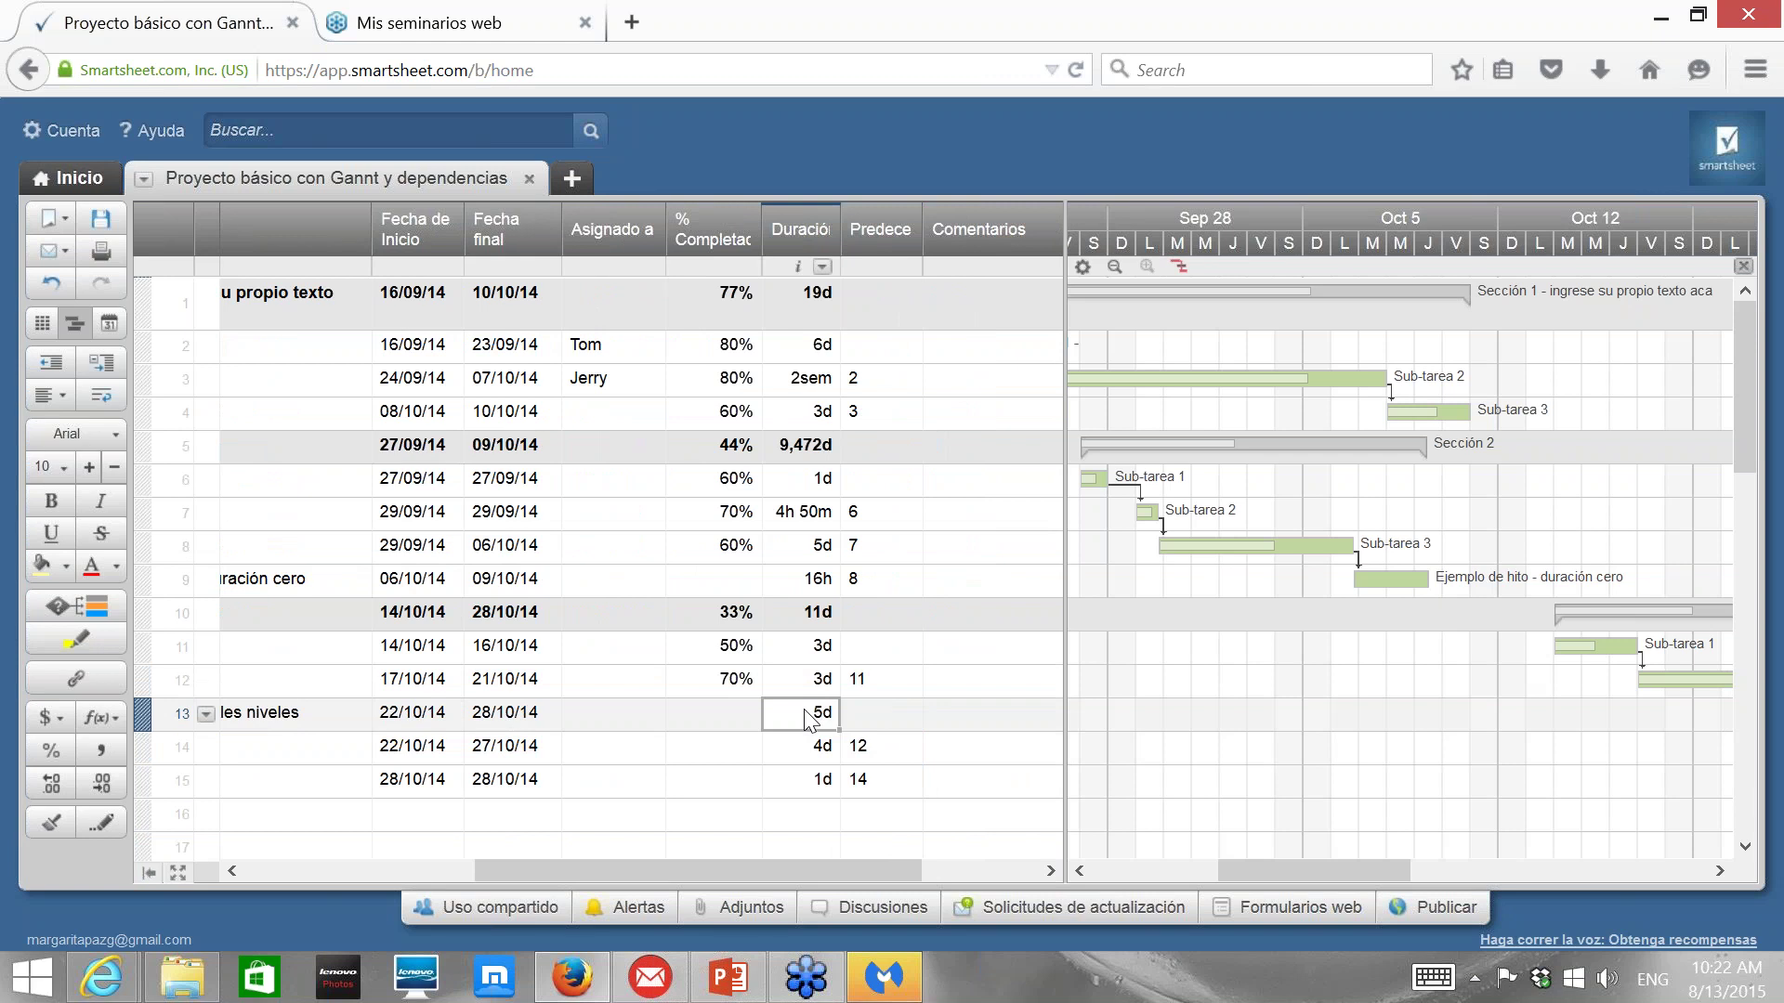
double_click(804, 712)
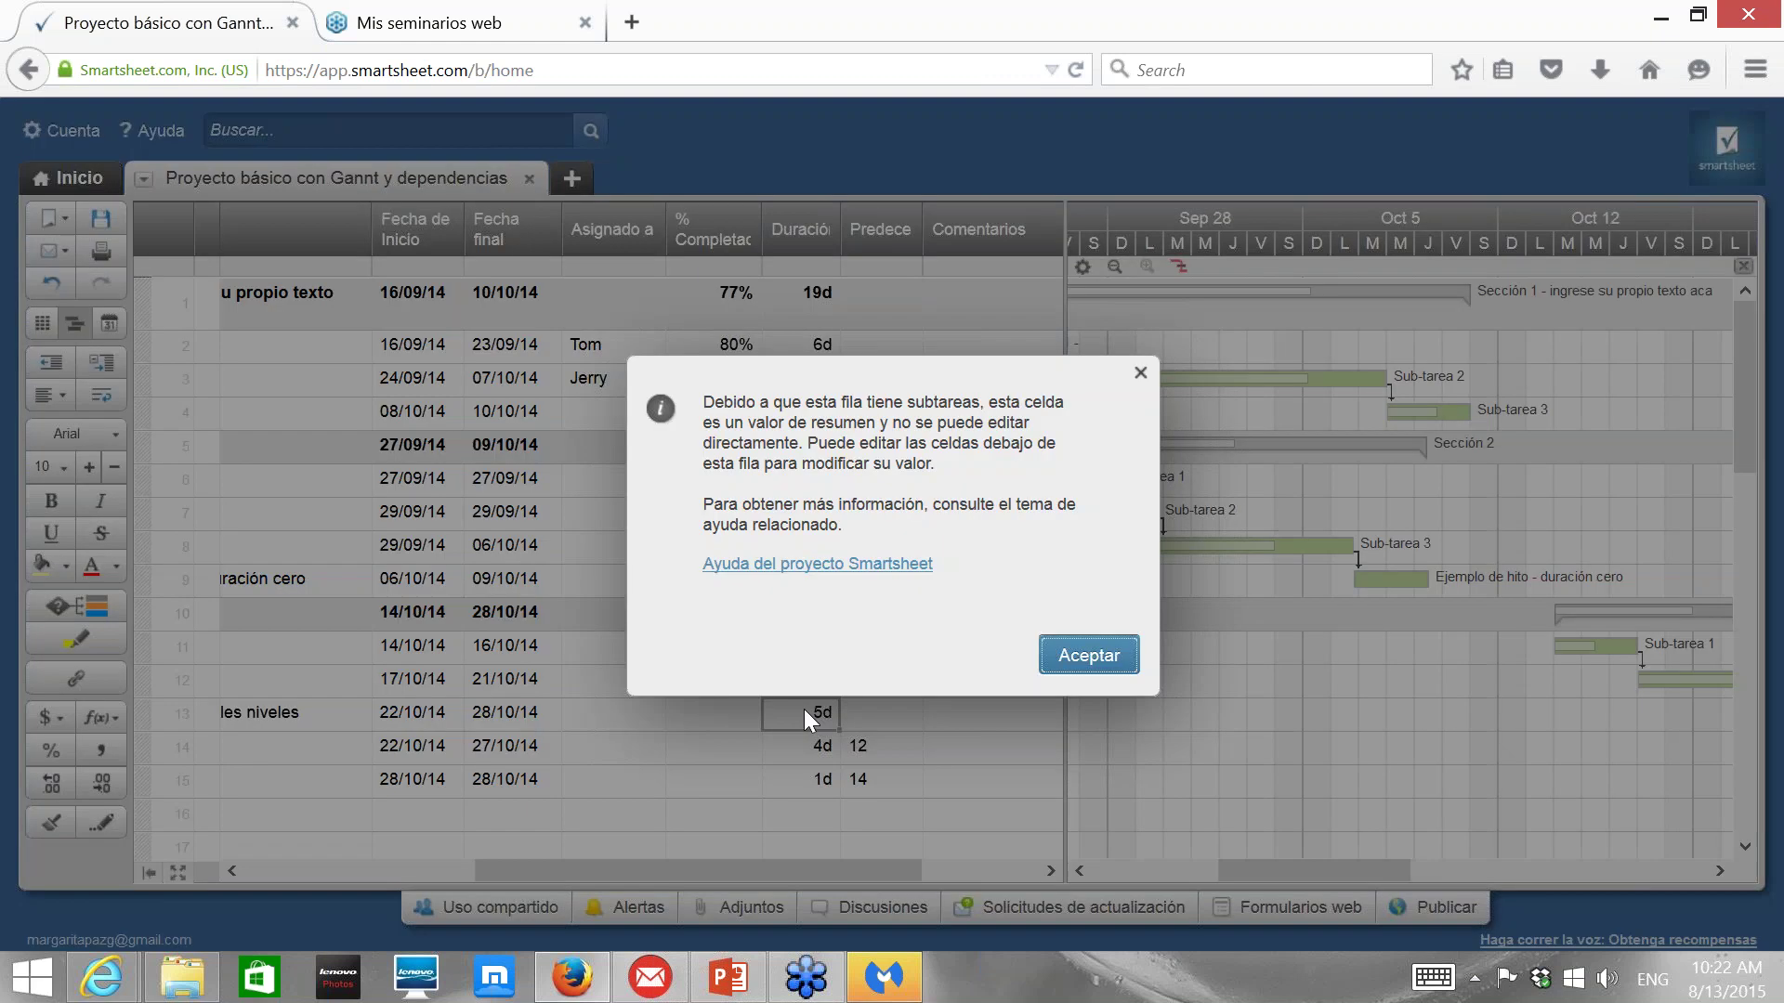
left_click(1141, 372)
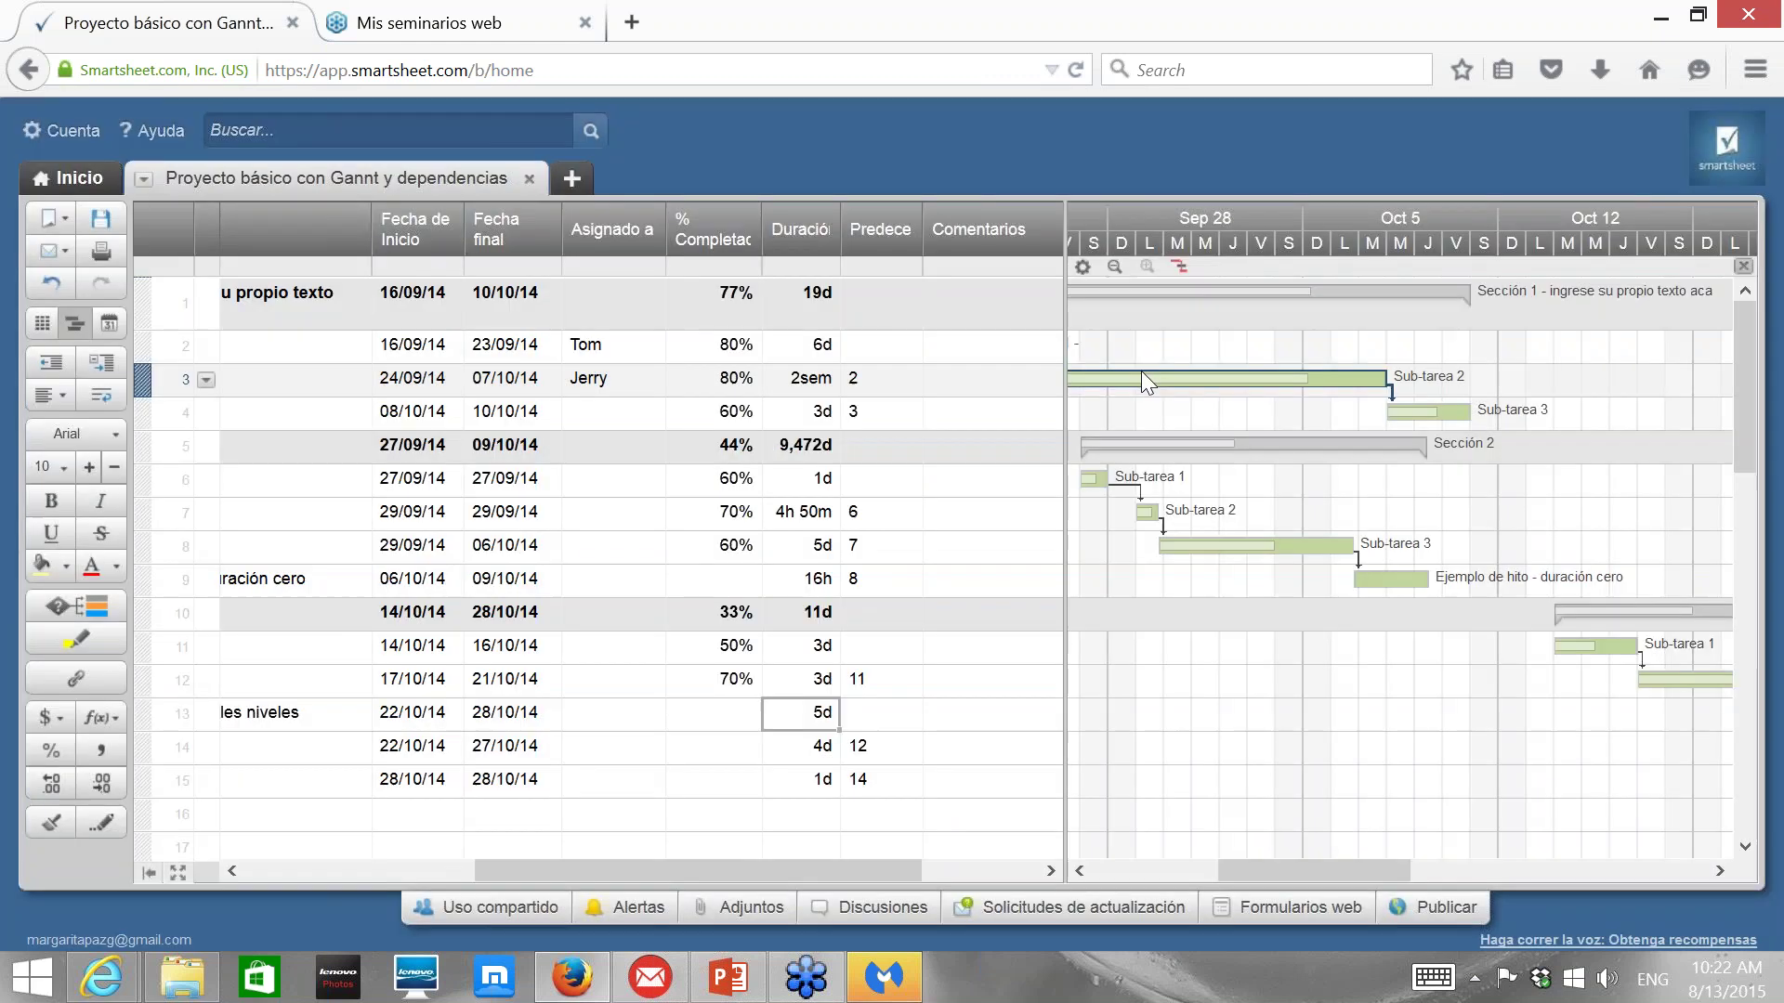
Set the duration of the "Ejemplo de hito - duración cero" task to t16d and check its Gantt bar.
left_click(807, 579)
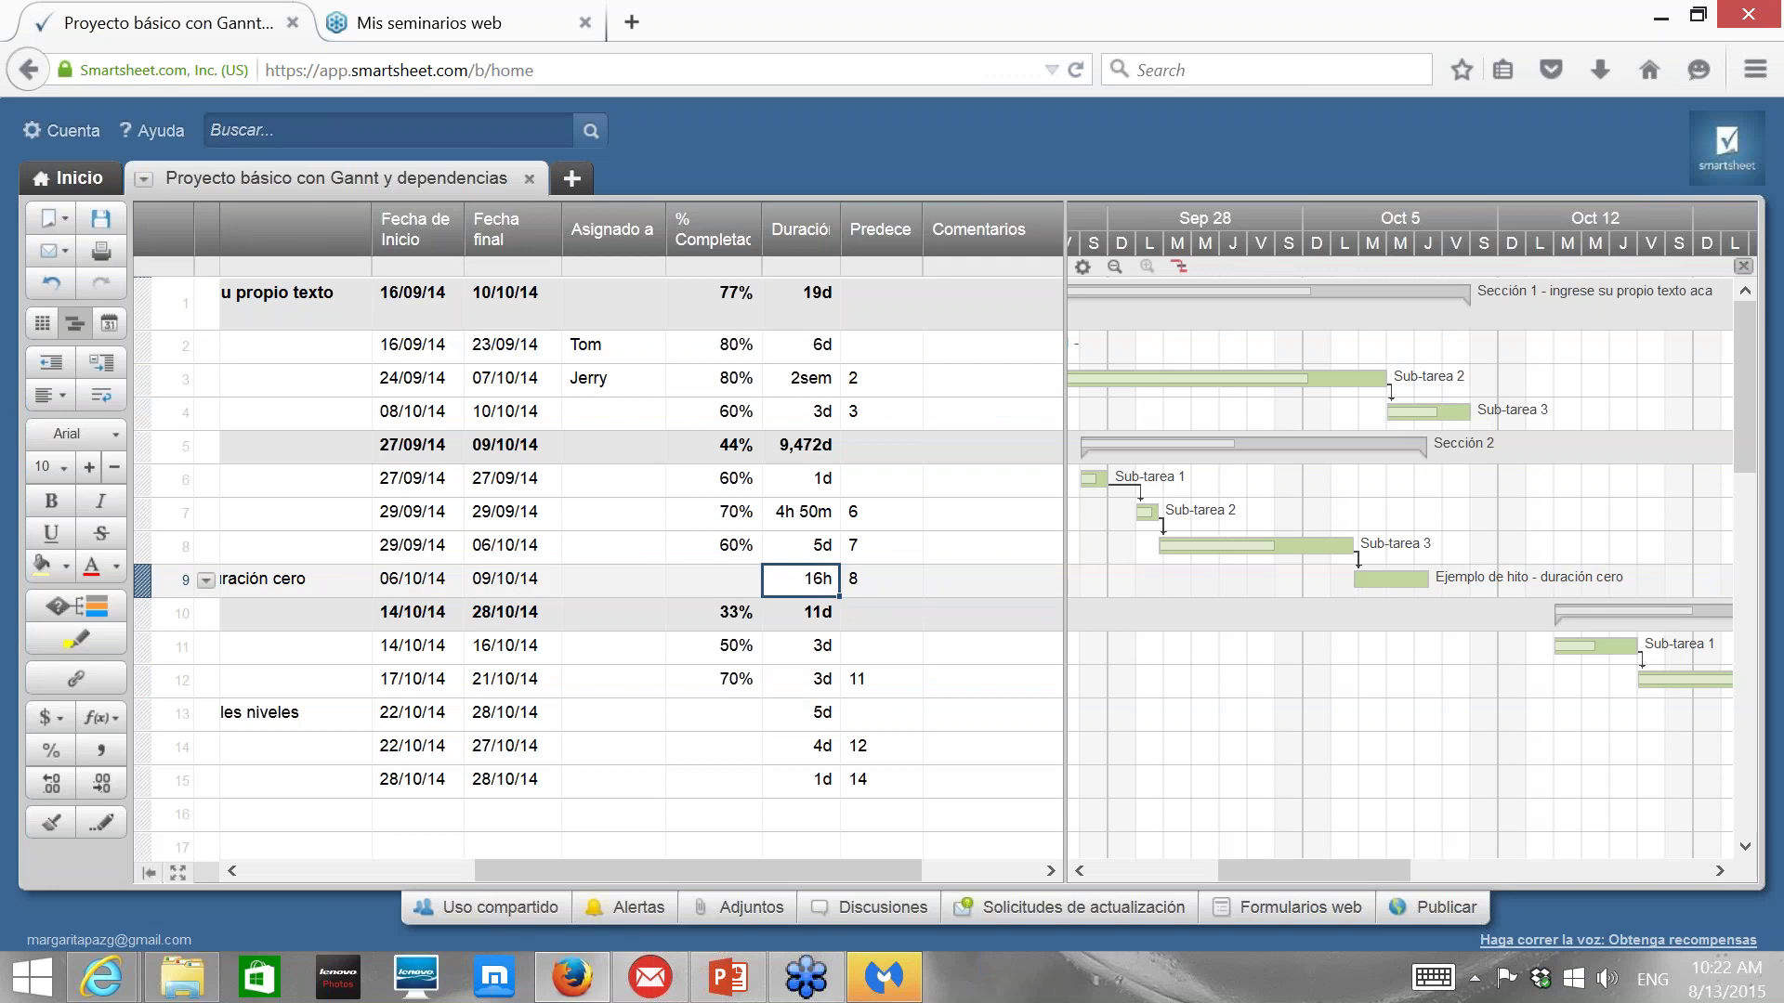
left_click(808, 579)
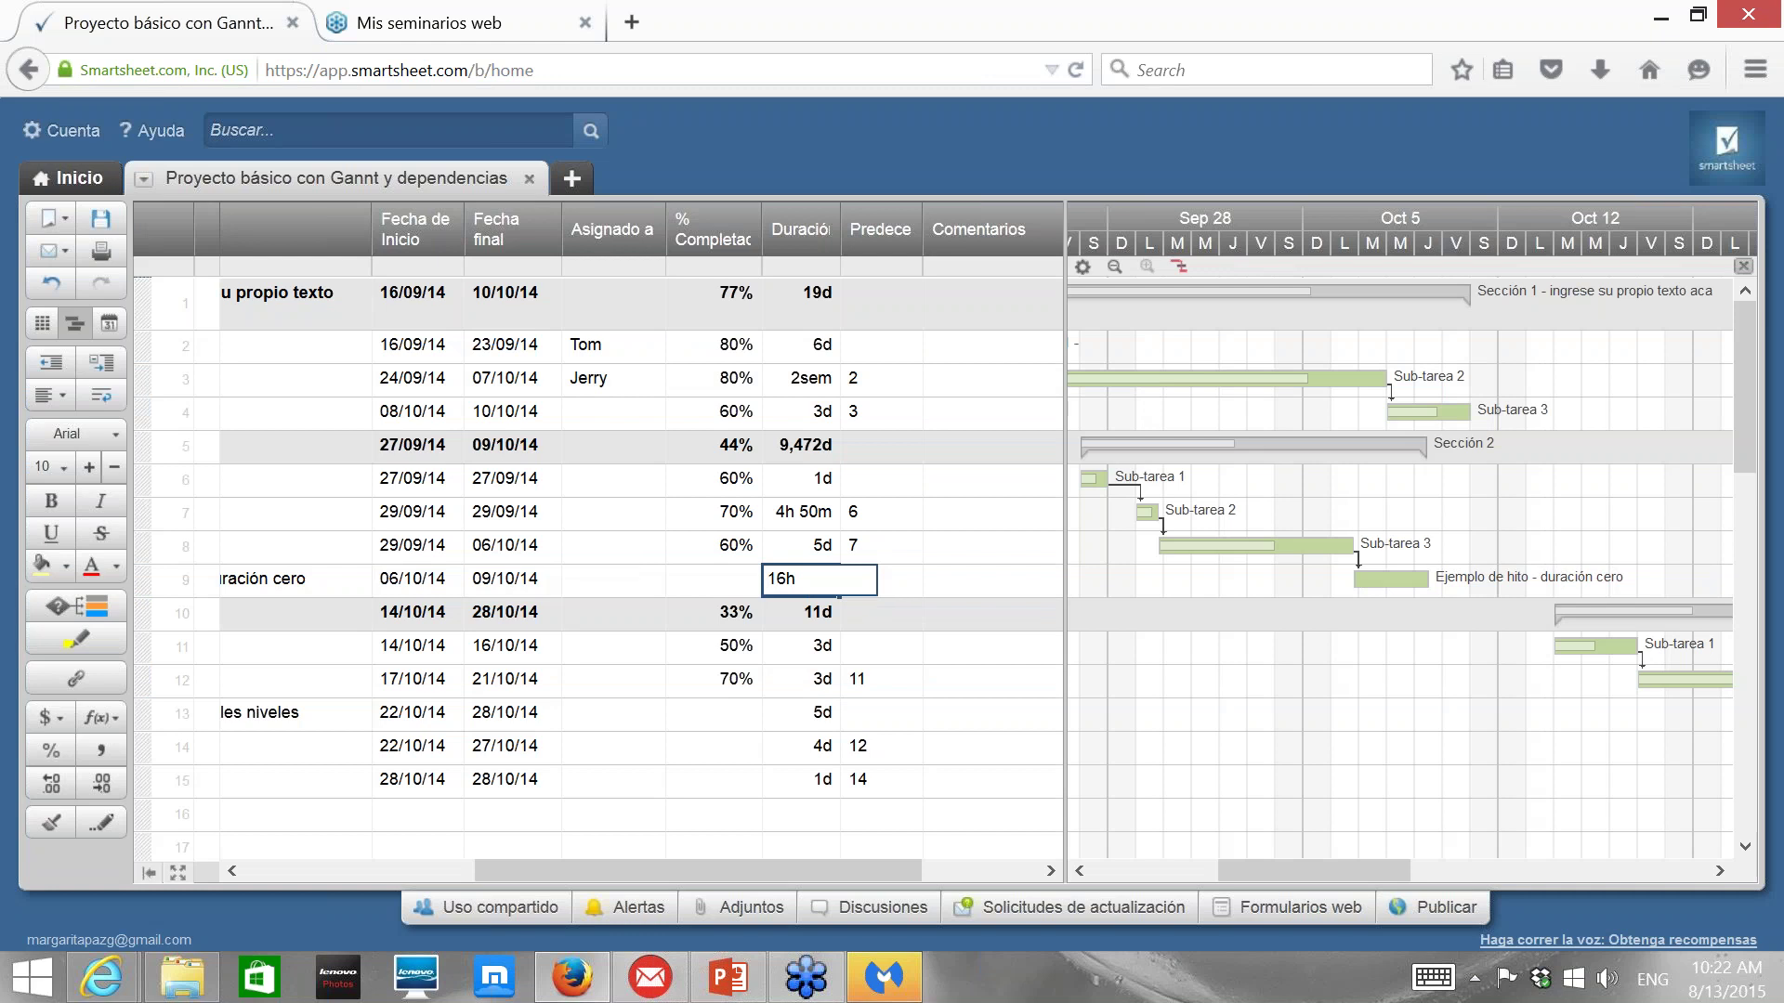
type("t")
key("BackSpace")
type("d")
left_click(758, 727)
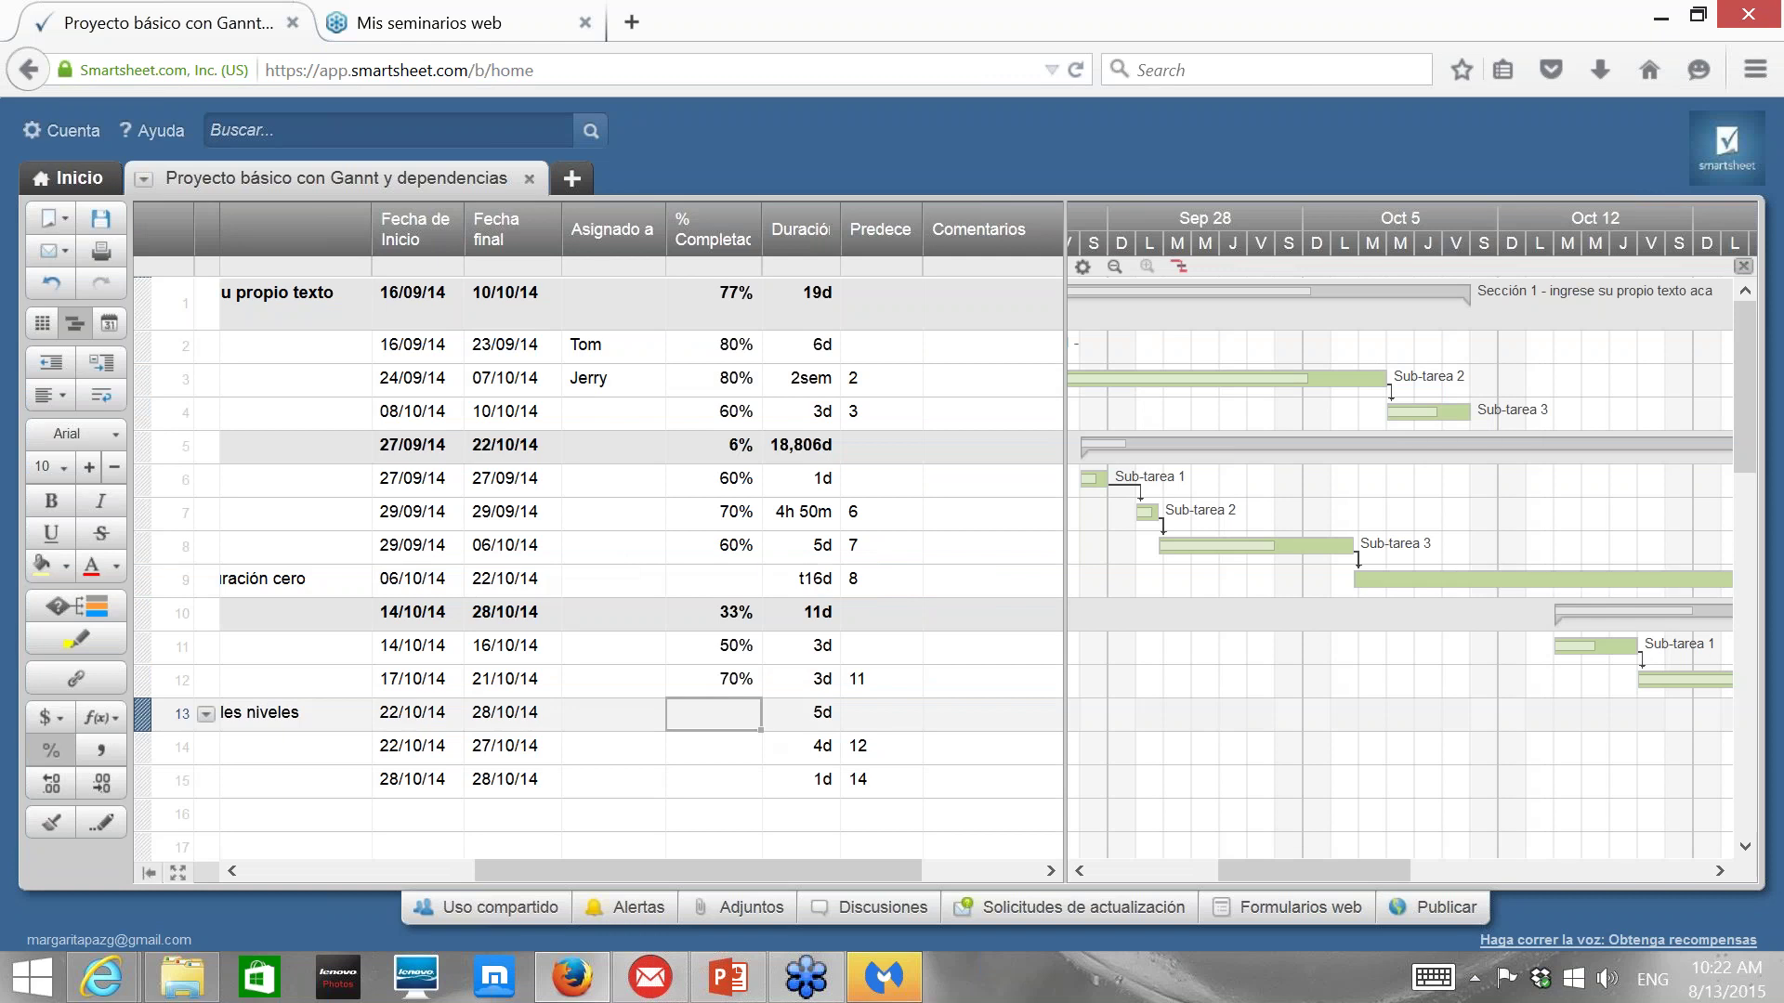
key("Tab")
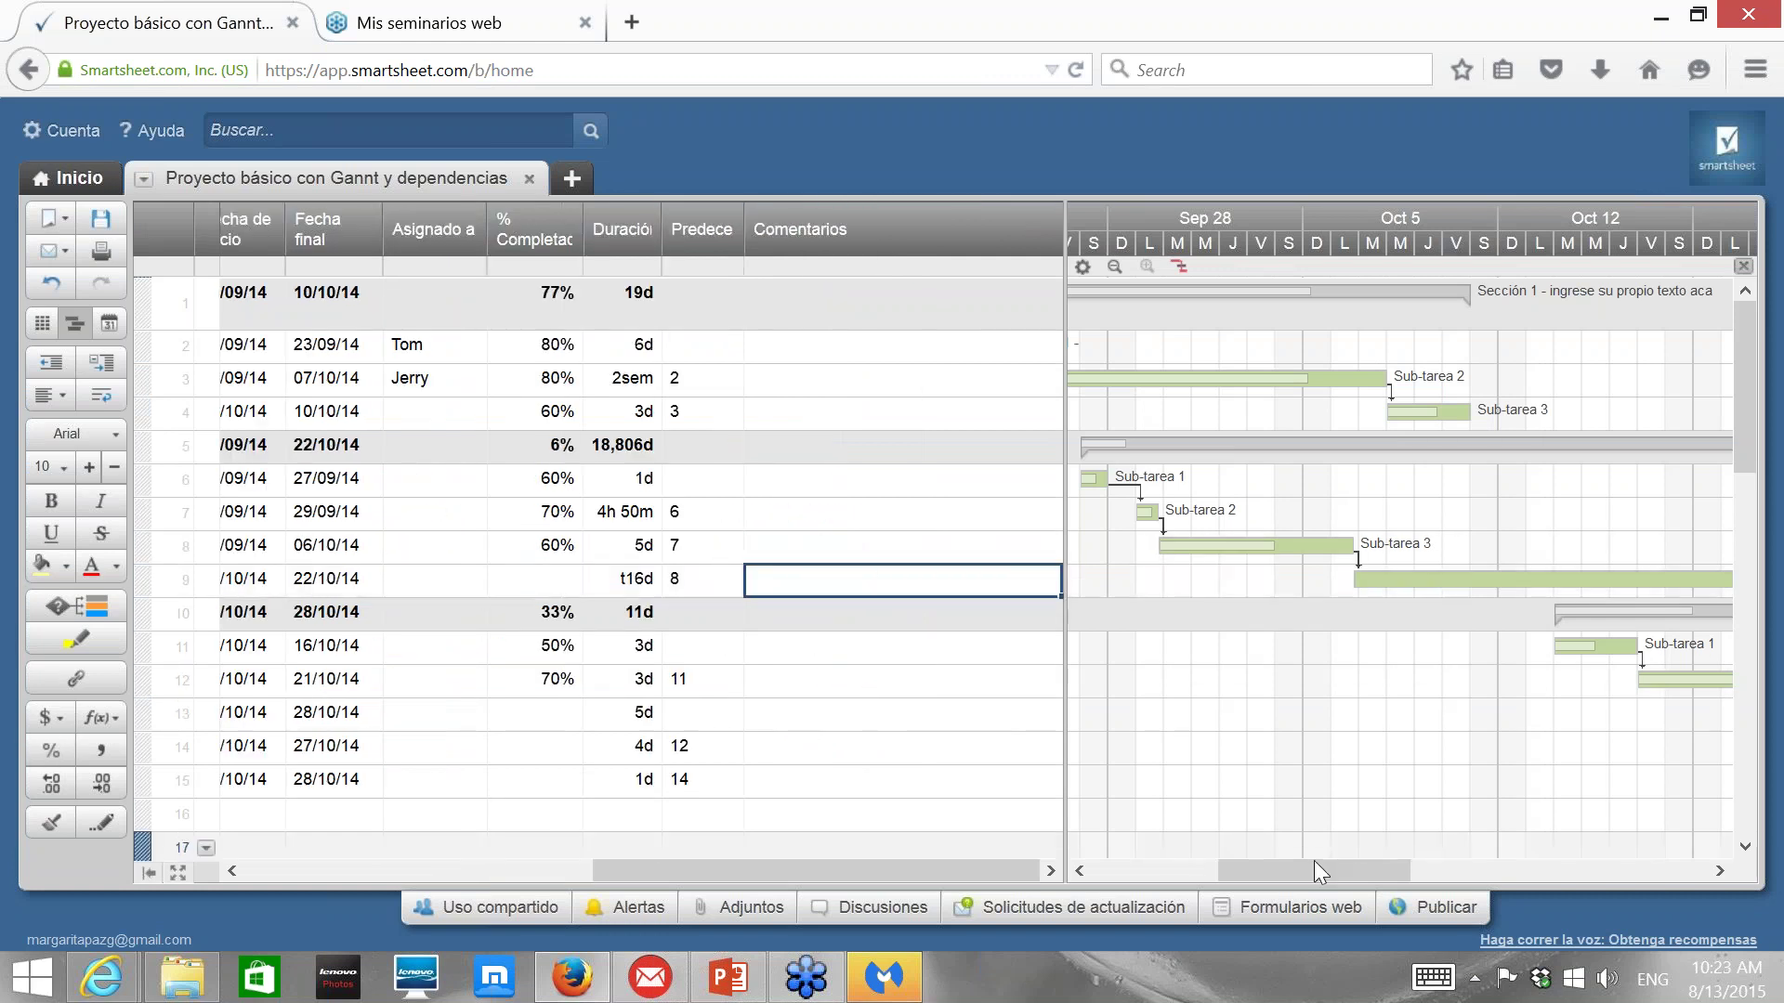
left_click_drag(1312, 863, 1390, 862)
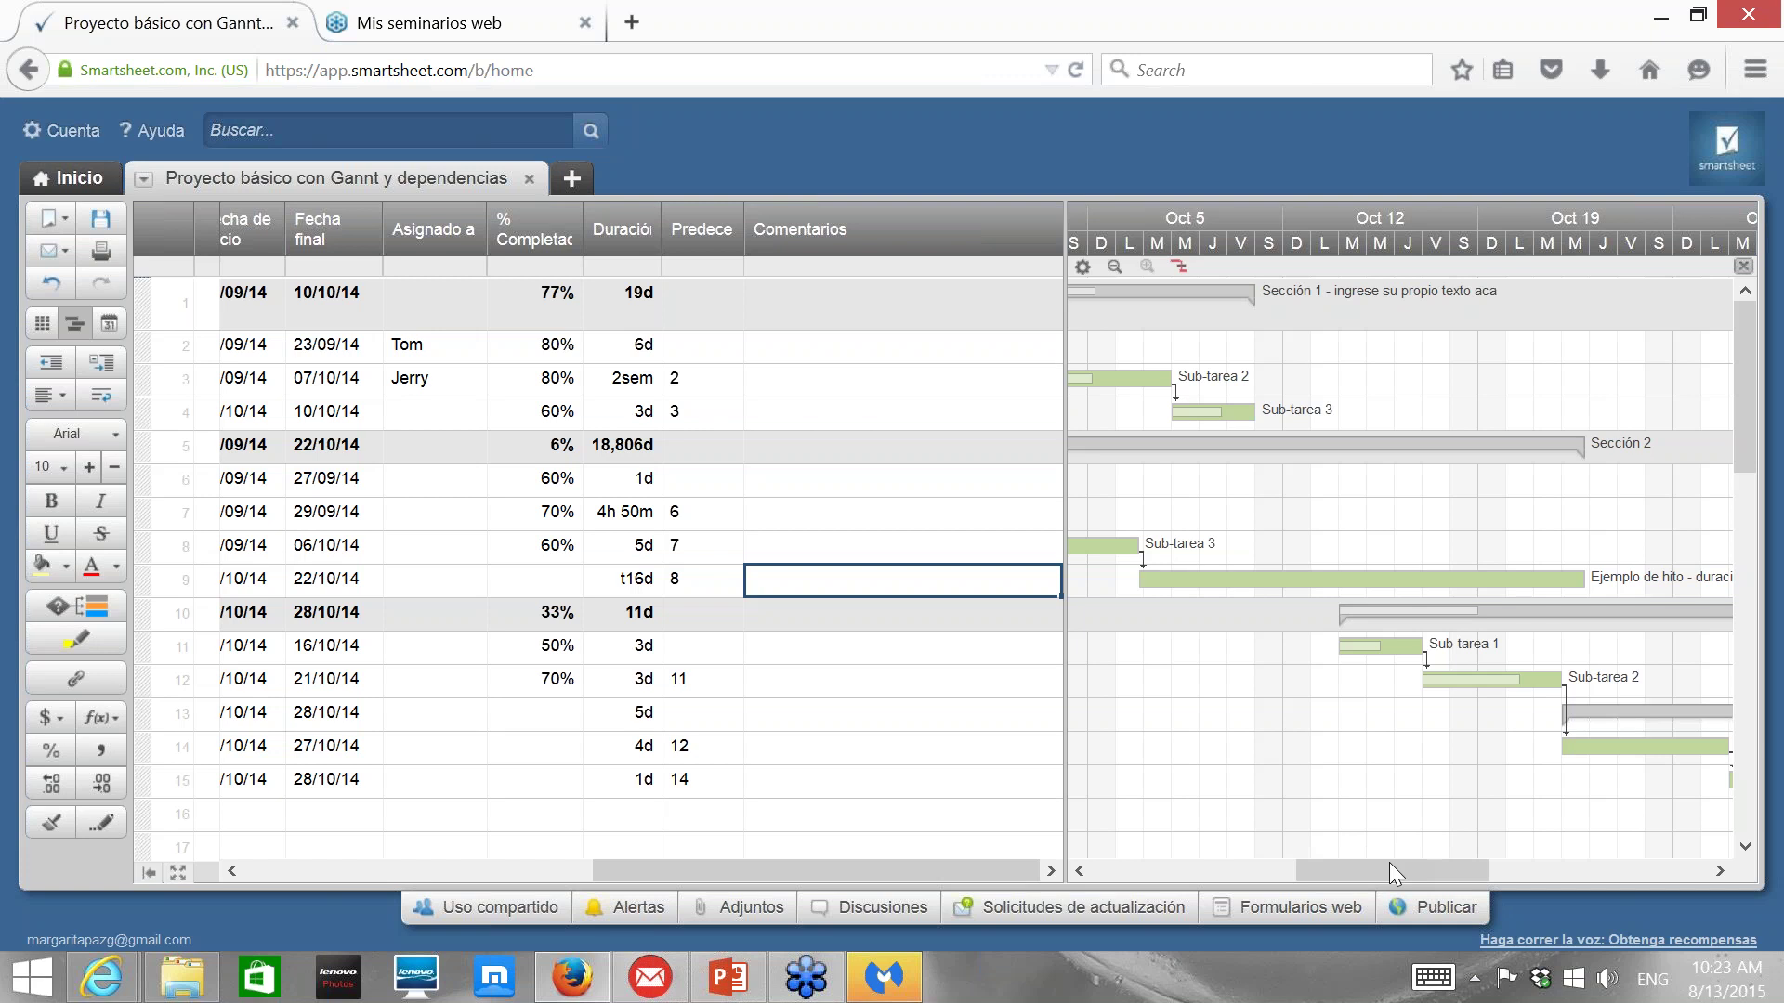
Save the sheet's changes and show the critical path in the Gantt chart.
left_click(232, 869)
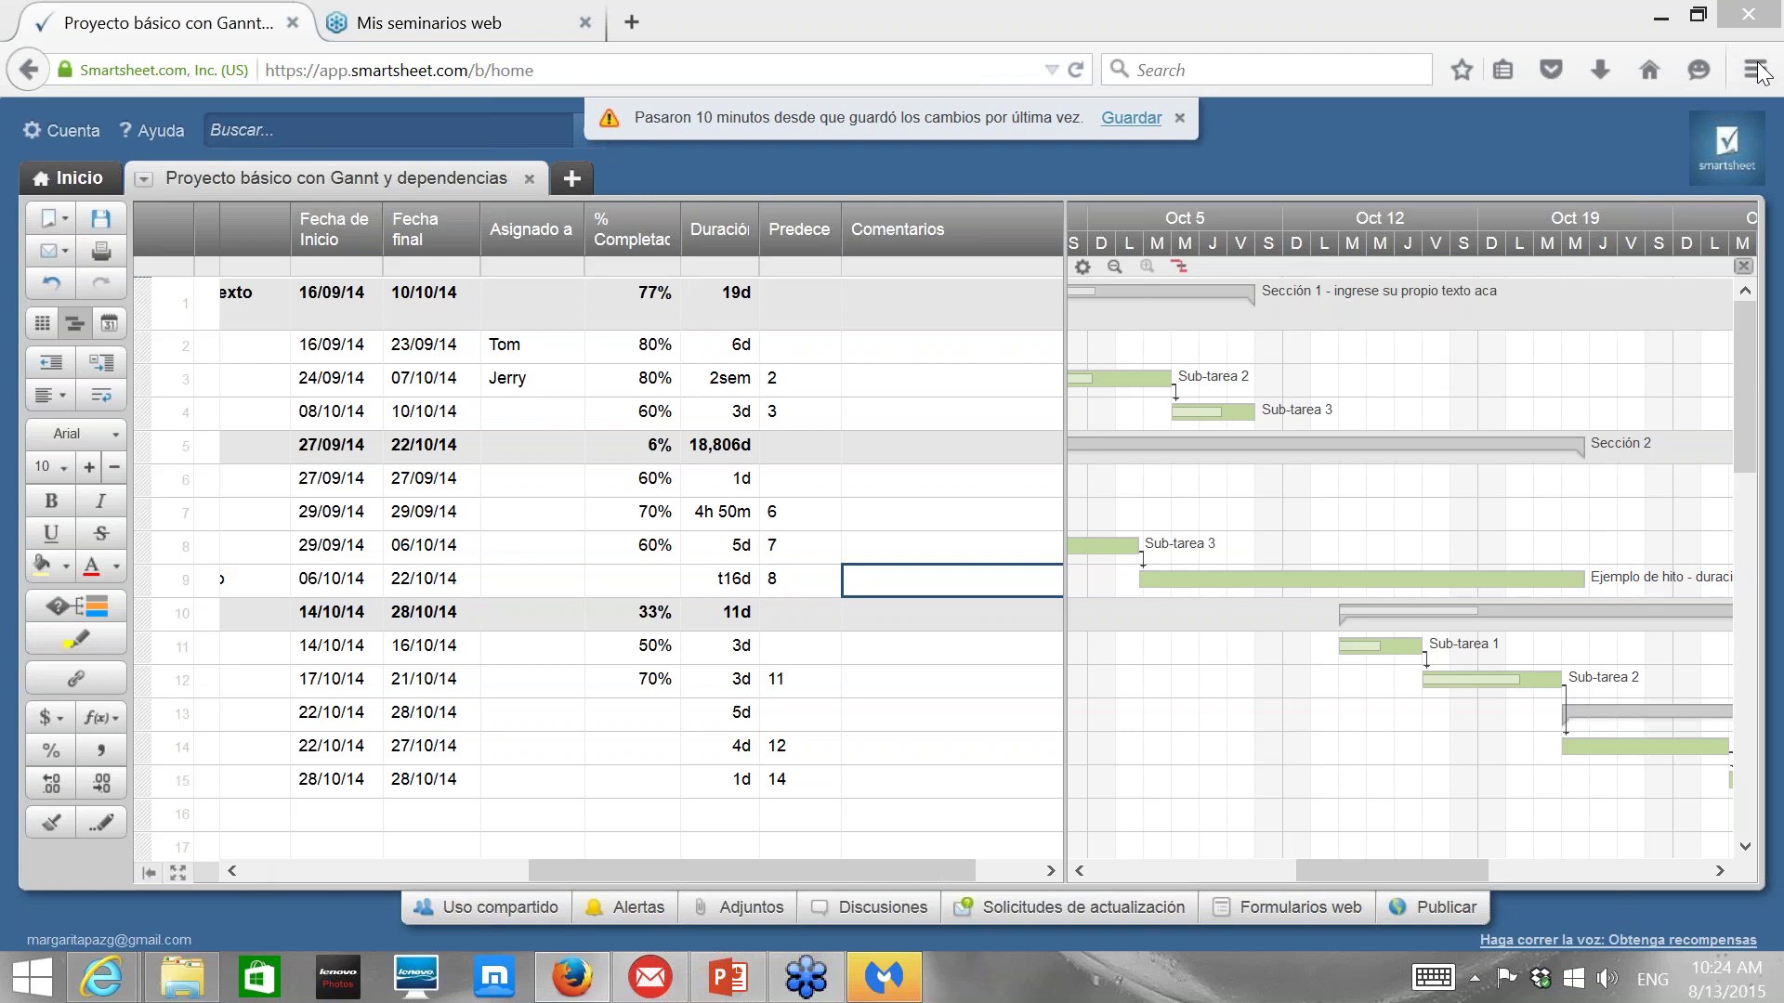
left_click(1148, 124)
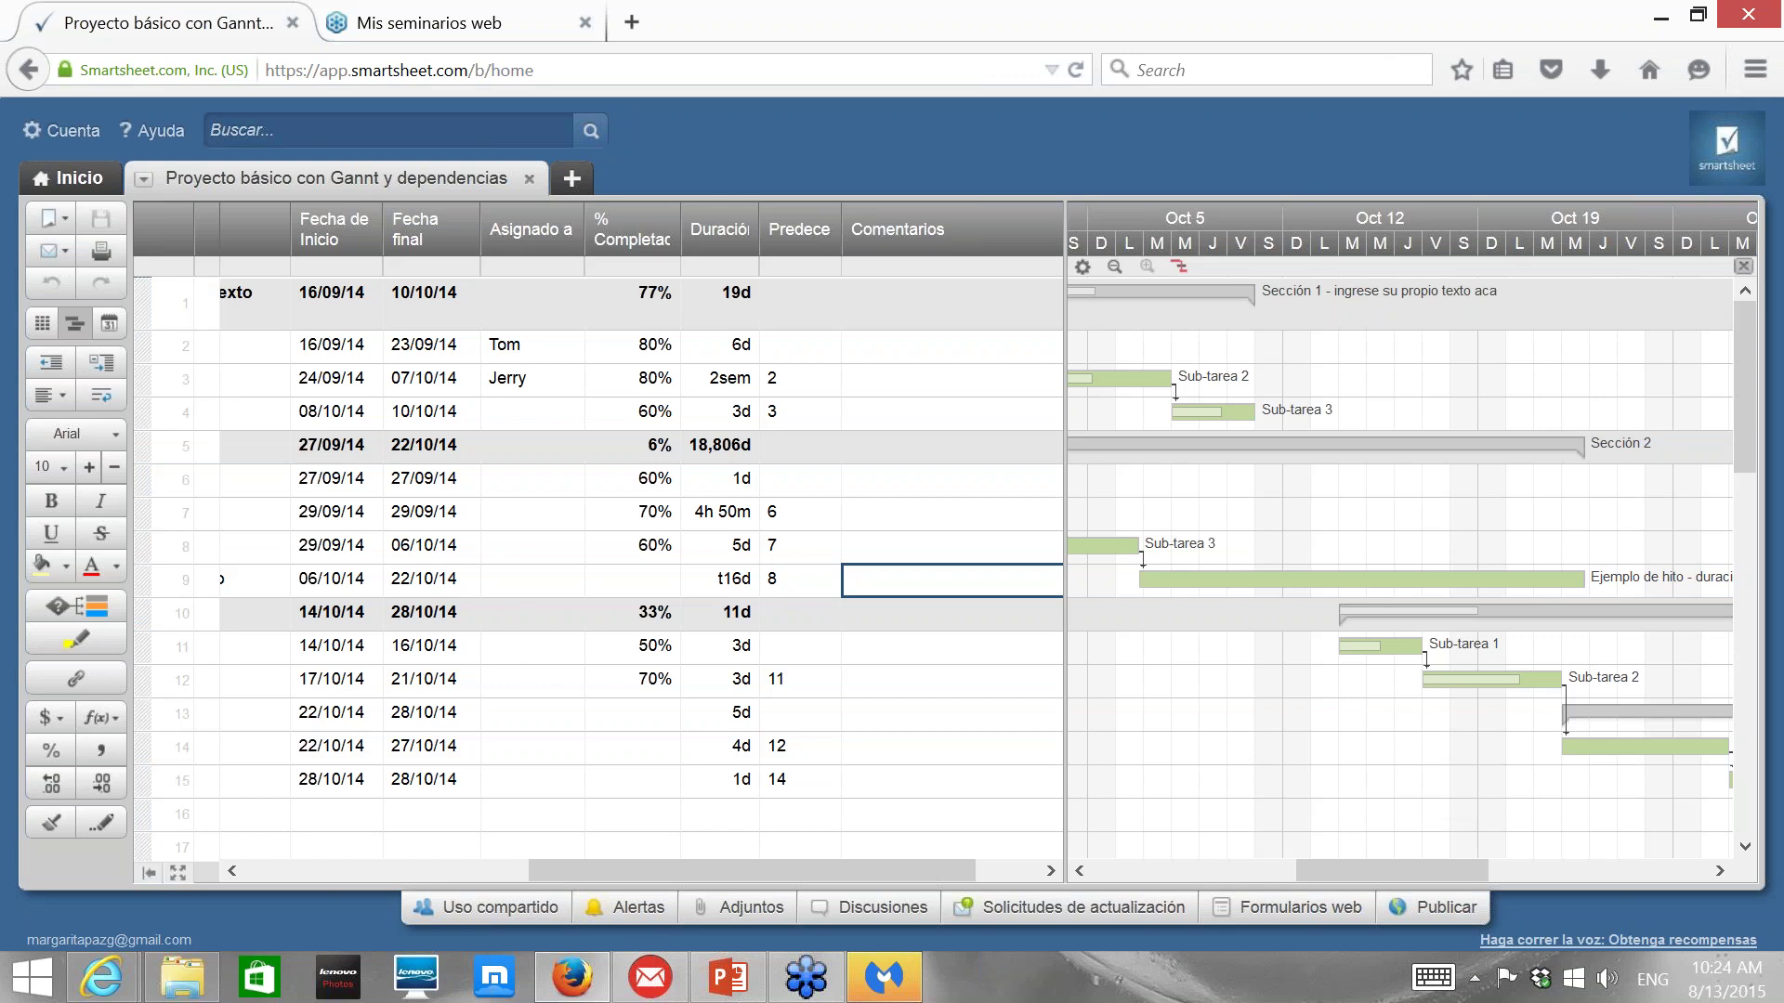
left_click(1180, 266)
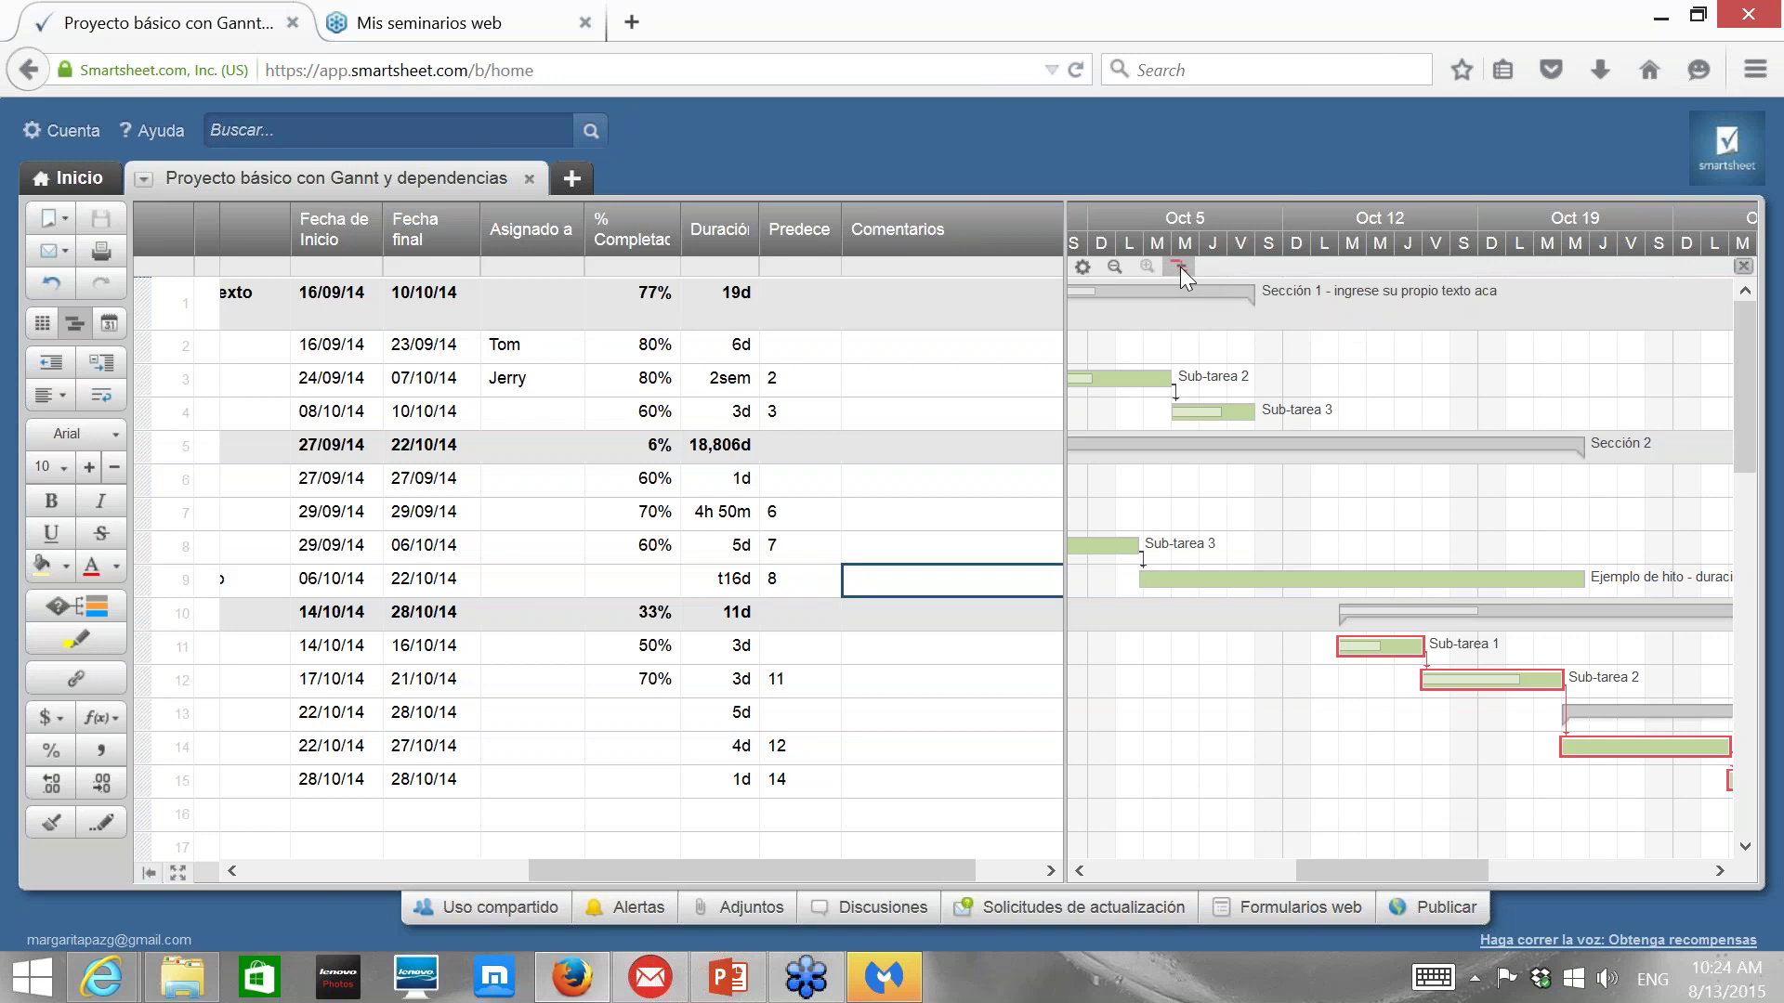
Set row 9 as the predecessor of Sub-tarea 1 in Sección 3.
left_click(1717, 872)
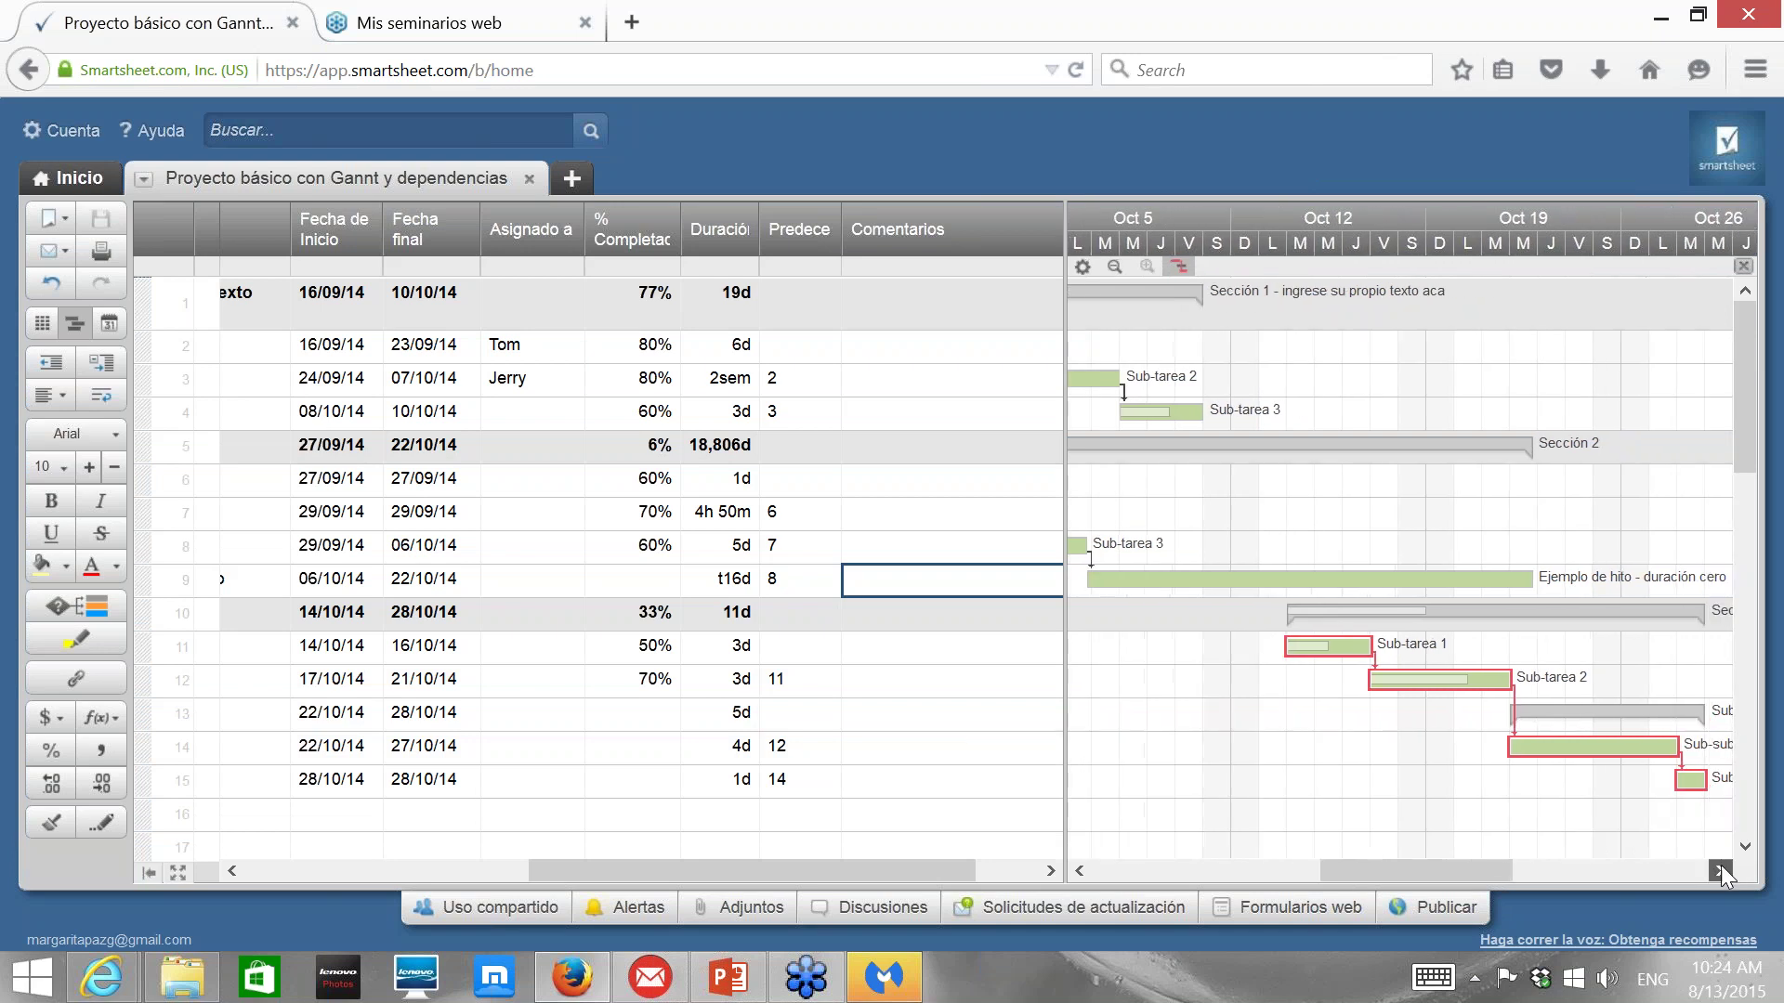
left_click(1719, 871)
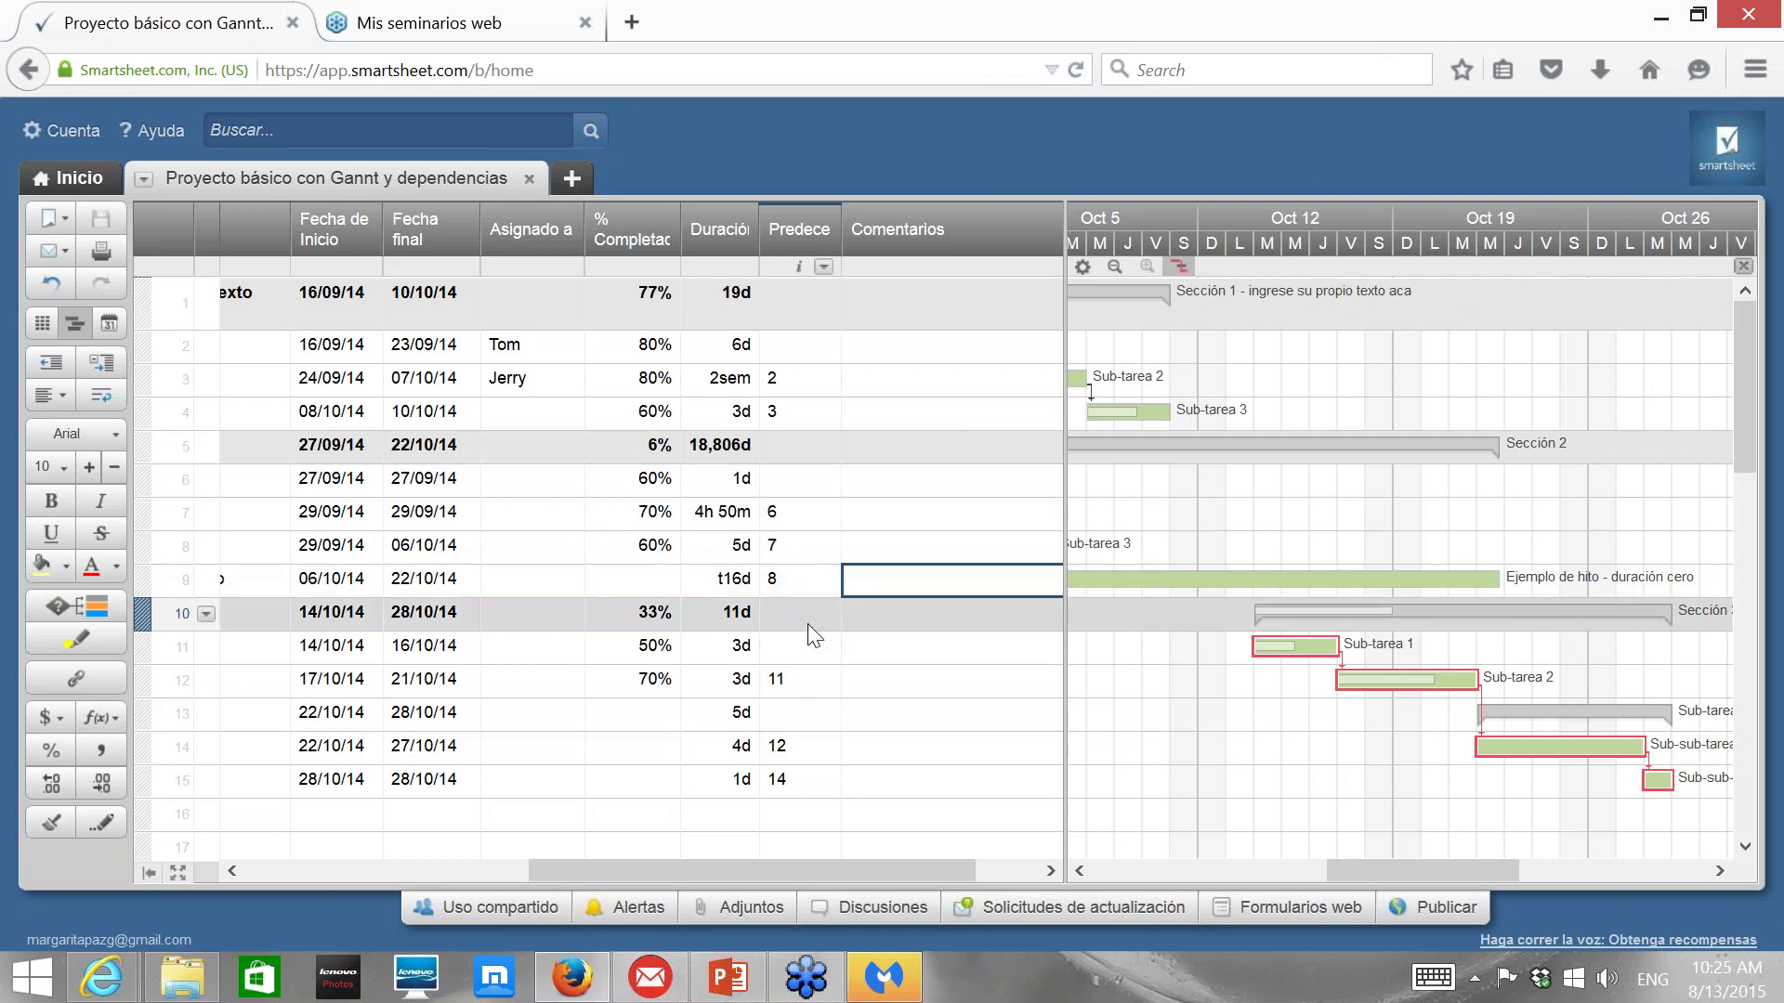
left_click(809, 647)
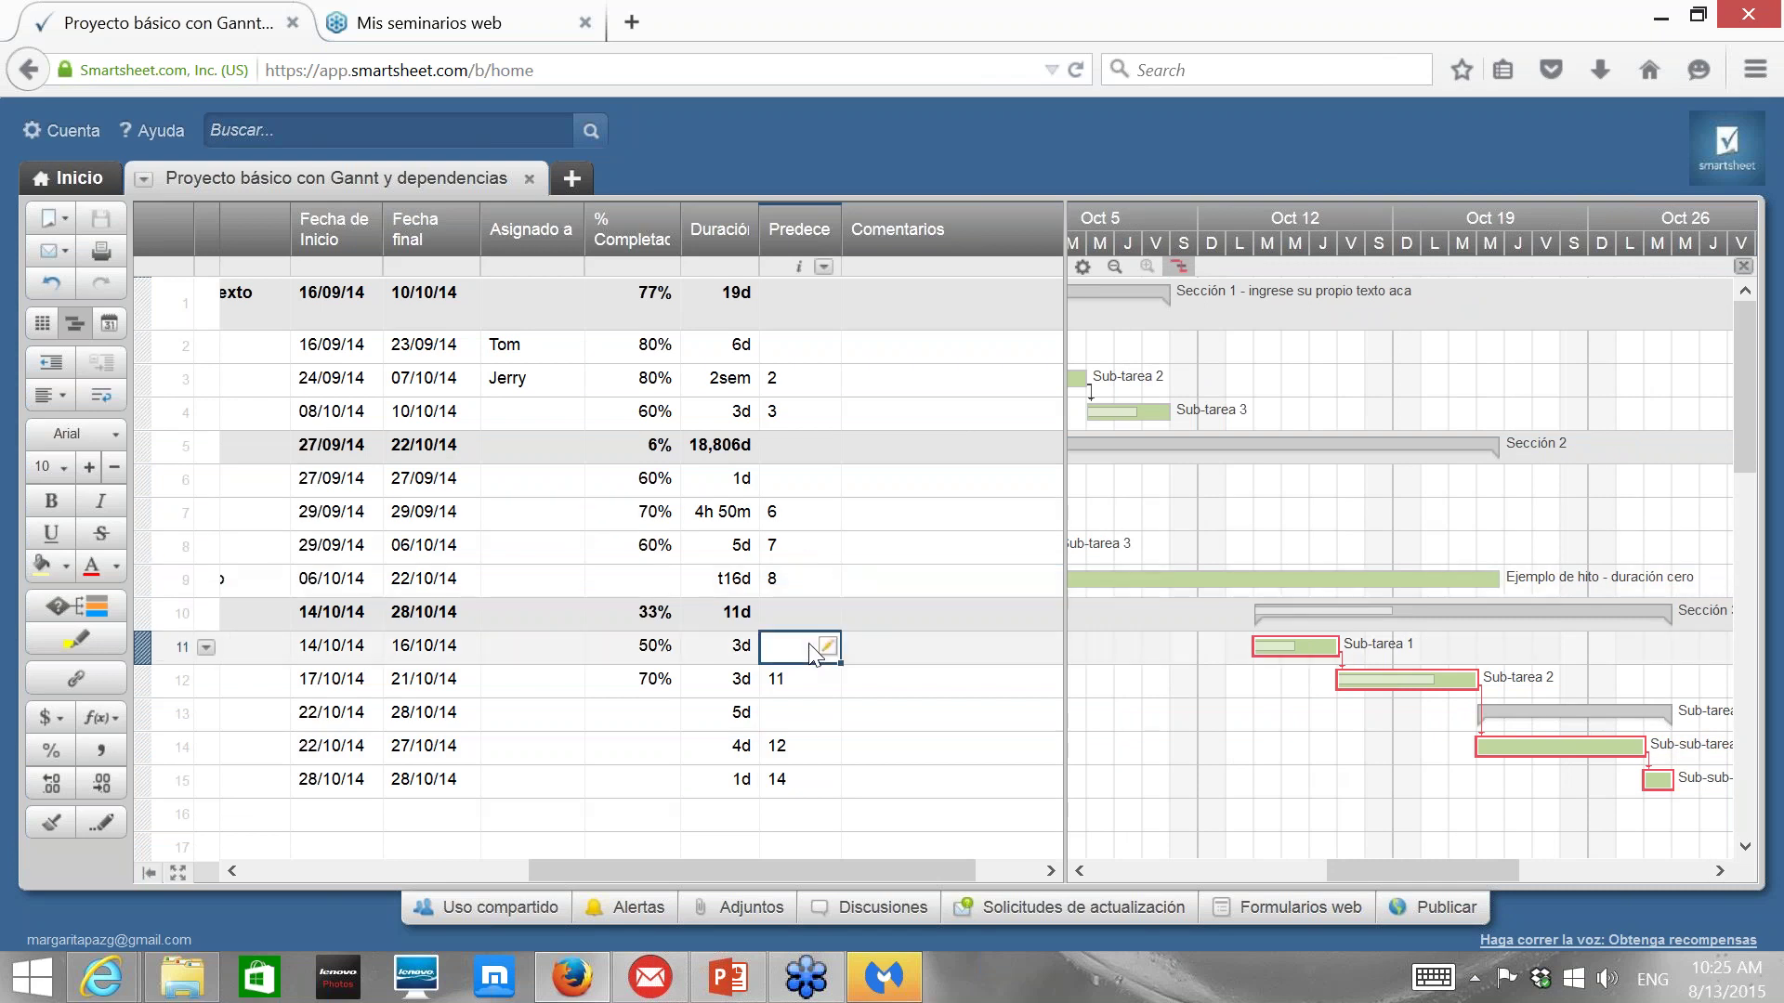
type("9")
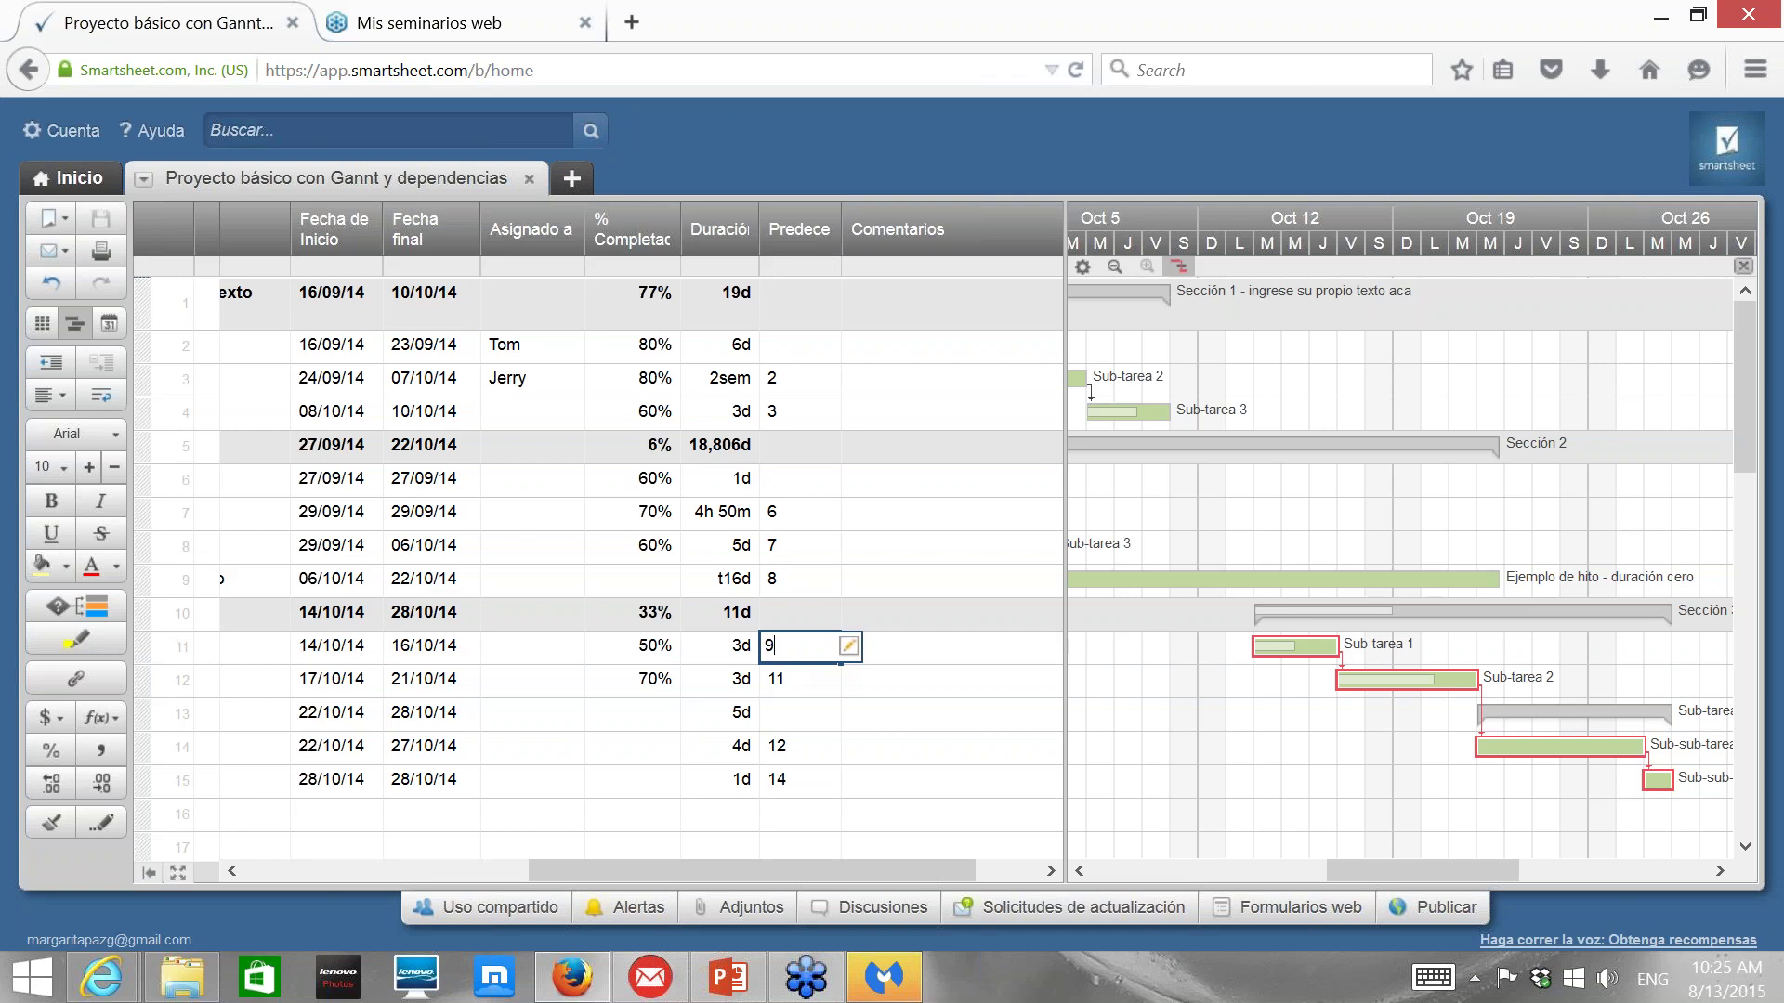
left_click(851, 695)
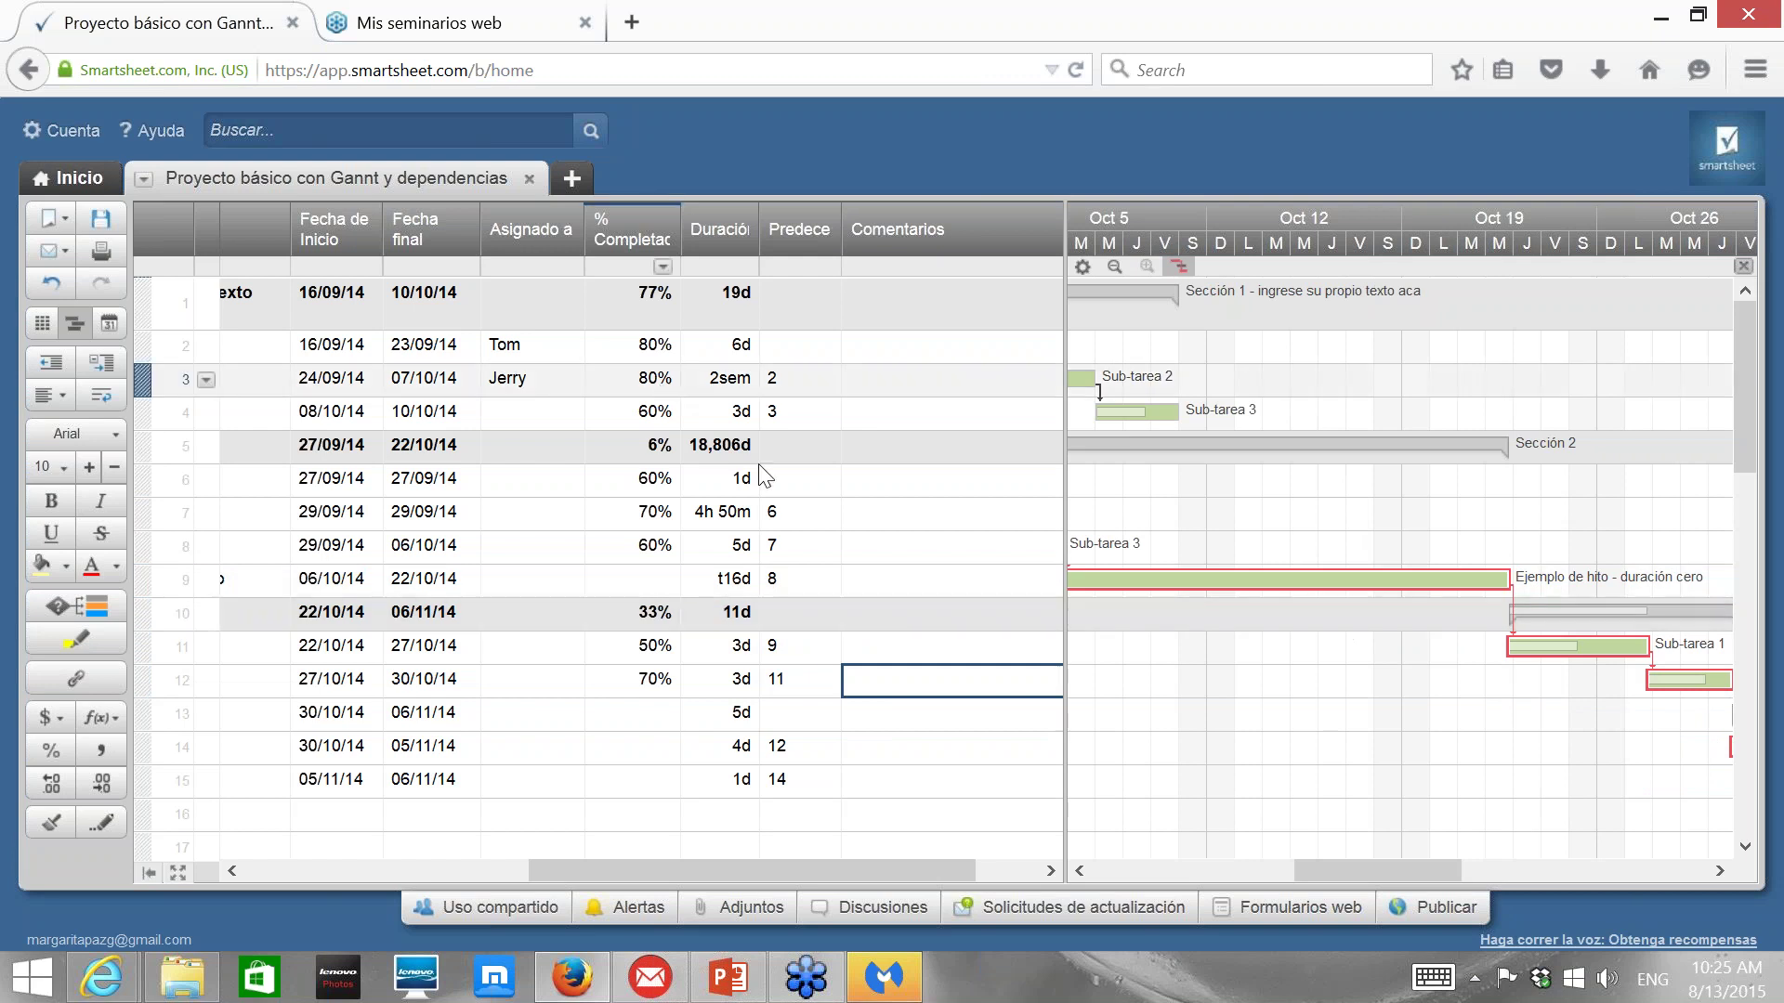
Set the duration of Sub-tarea 3 in Sección 2 to 10d and check the critical path in the Gantt chart.
left_click(721, 550)
type("10d")
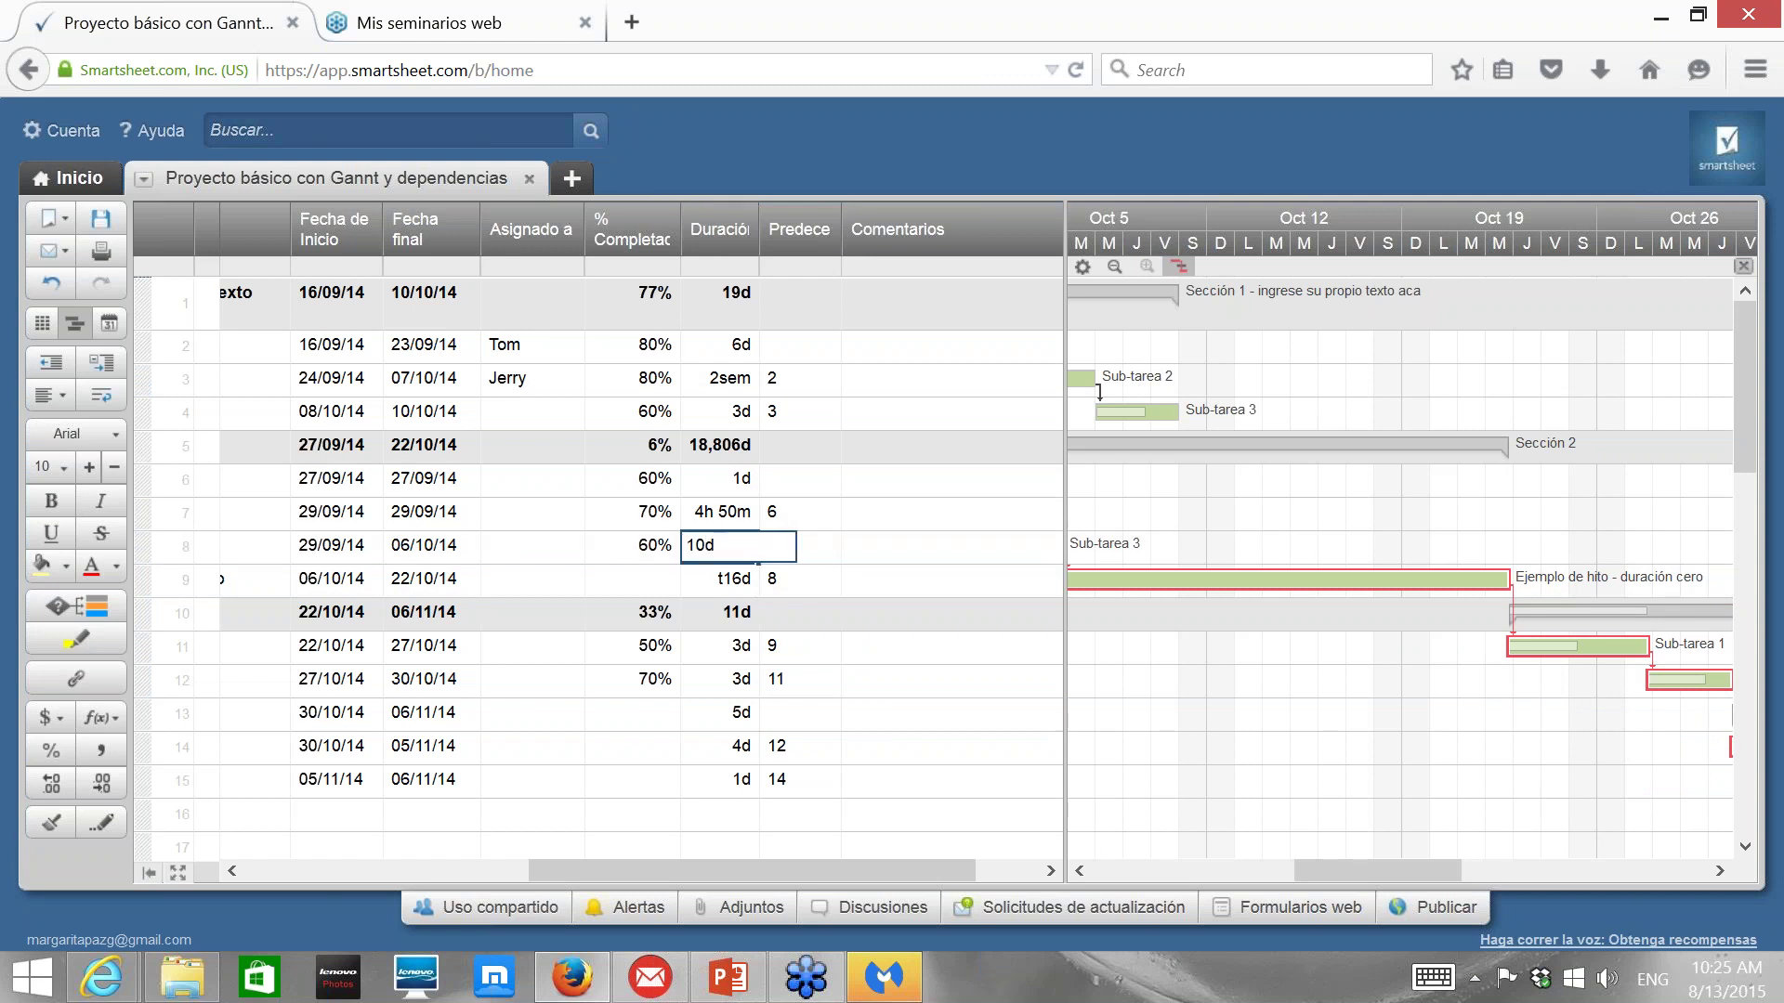
left_click(670, 752)
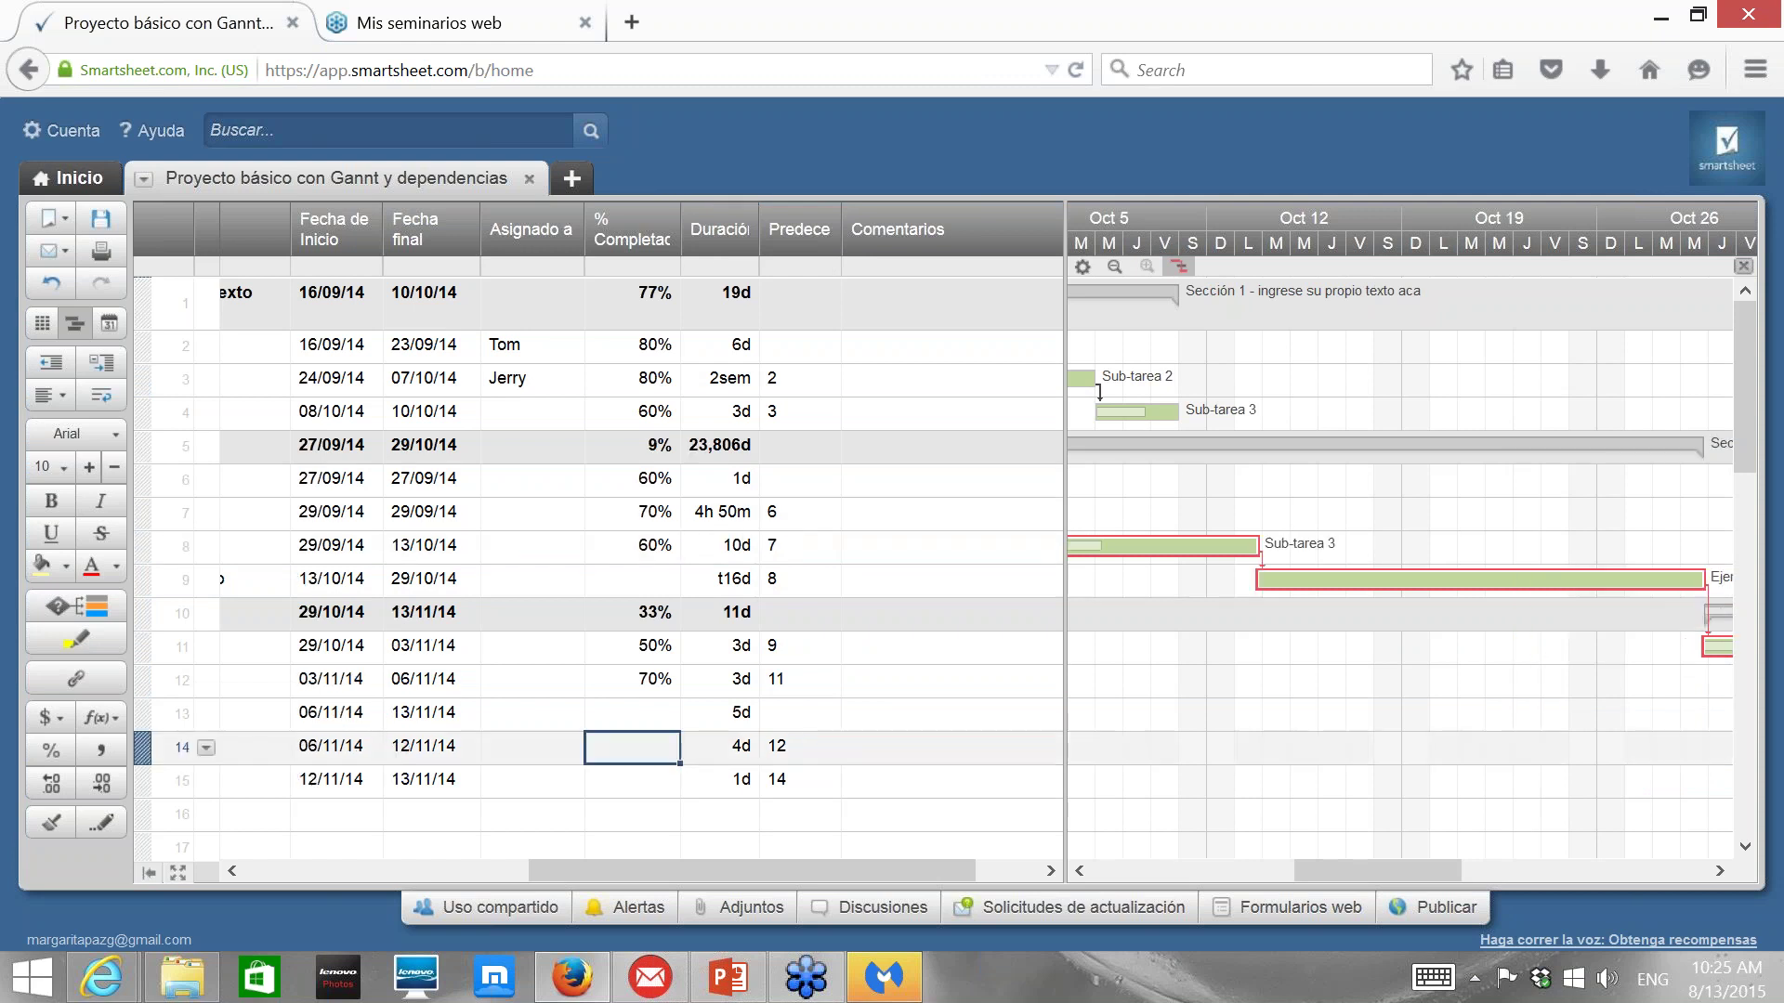
left_click(1078, 870)
left_click_drag(1079, 871, 1078, 871)
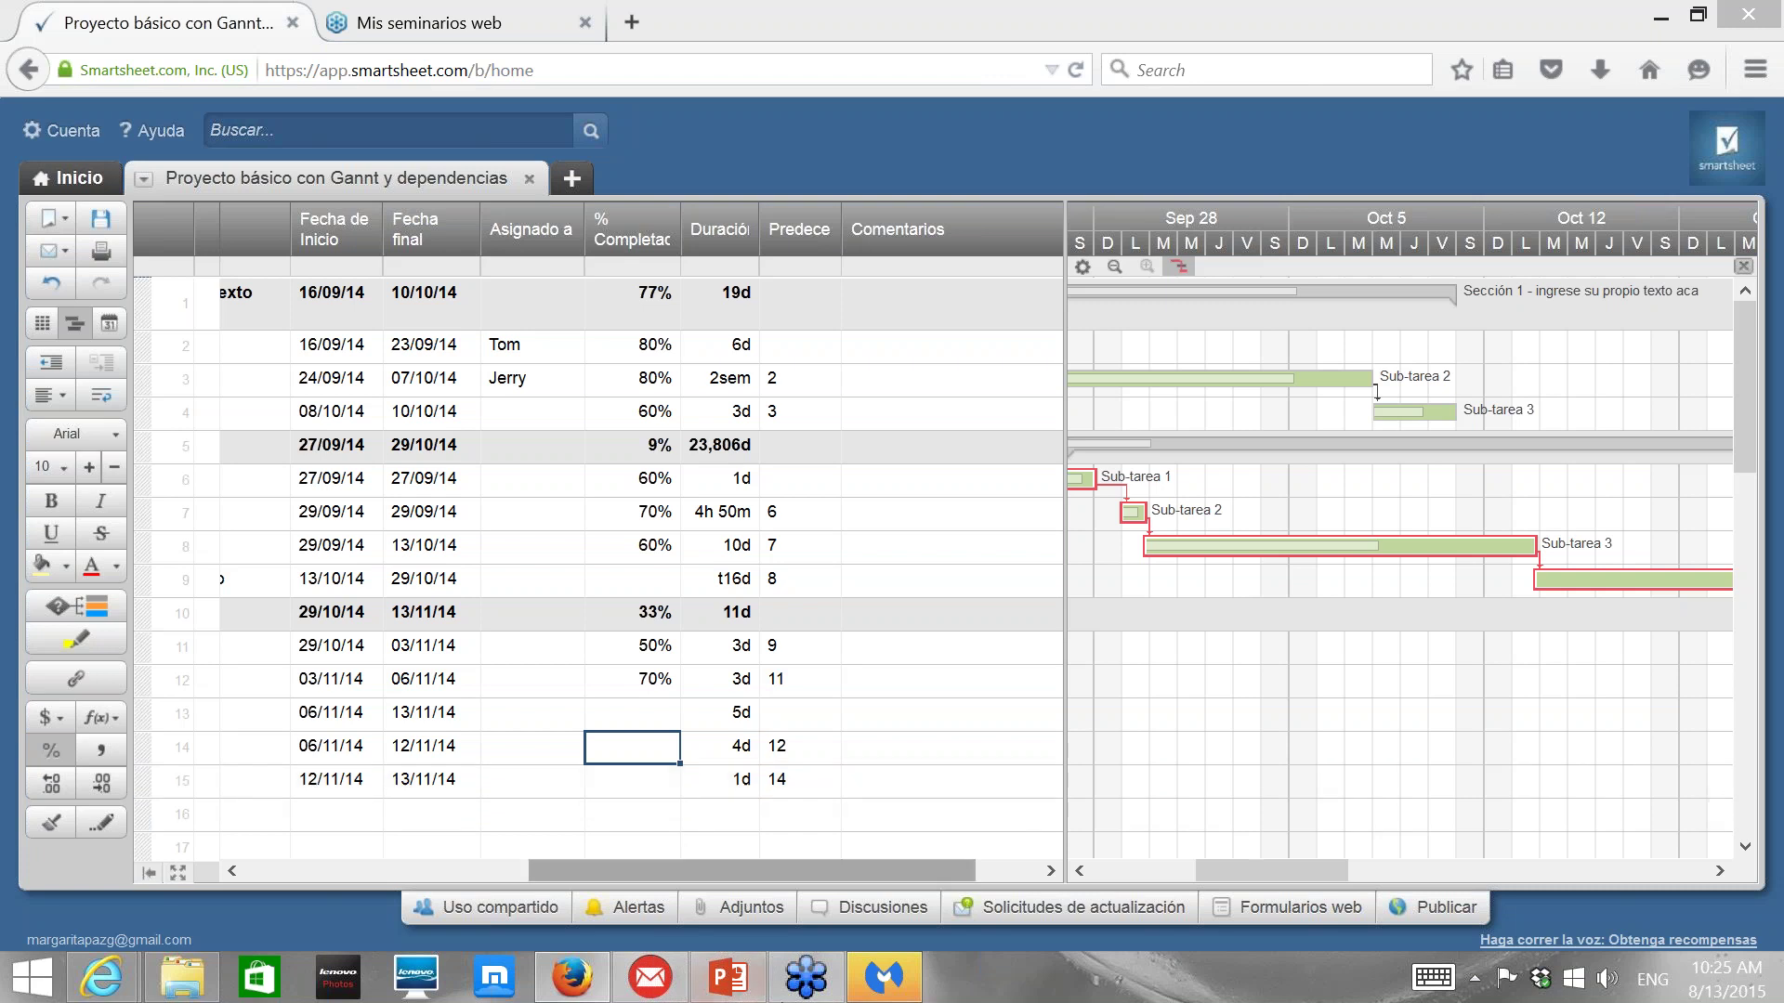
Start sharing the sheet, add the suggested contact as a collaborator and look through the available permission levels.
left_click(497, 907)
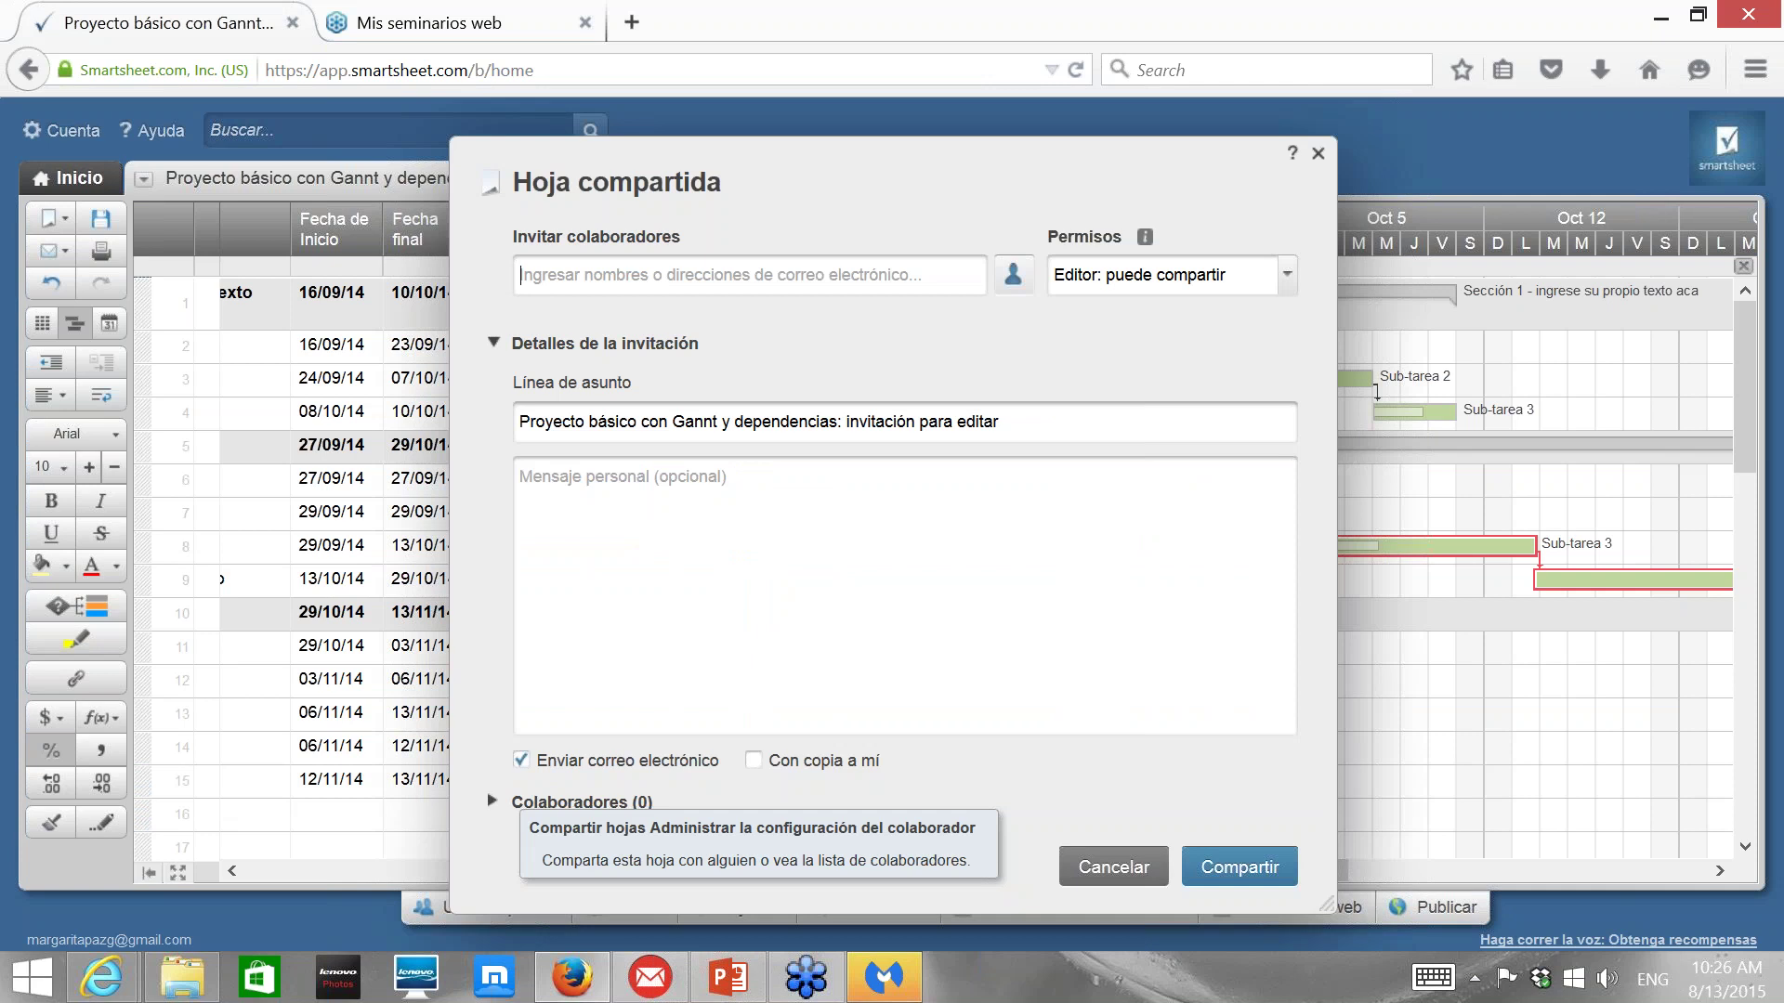
type("Ce")
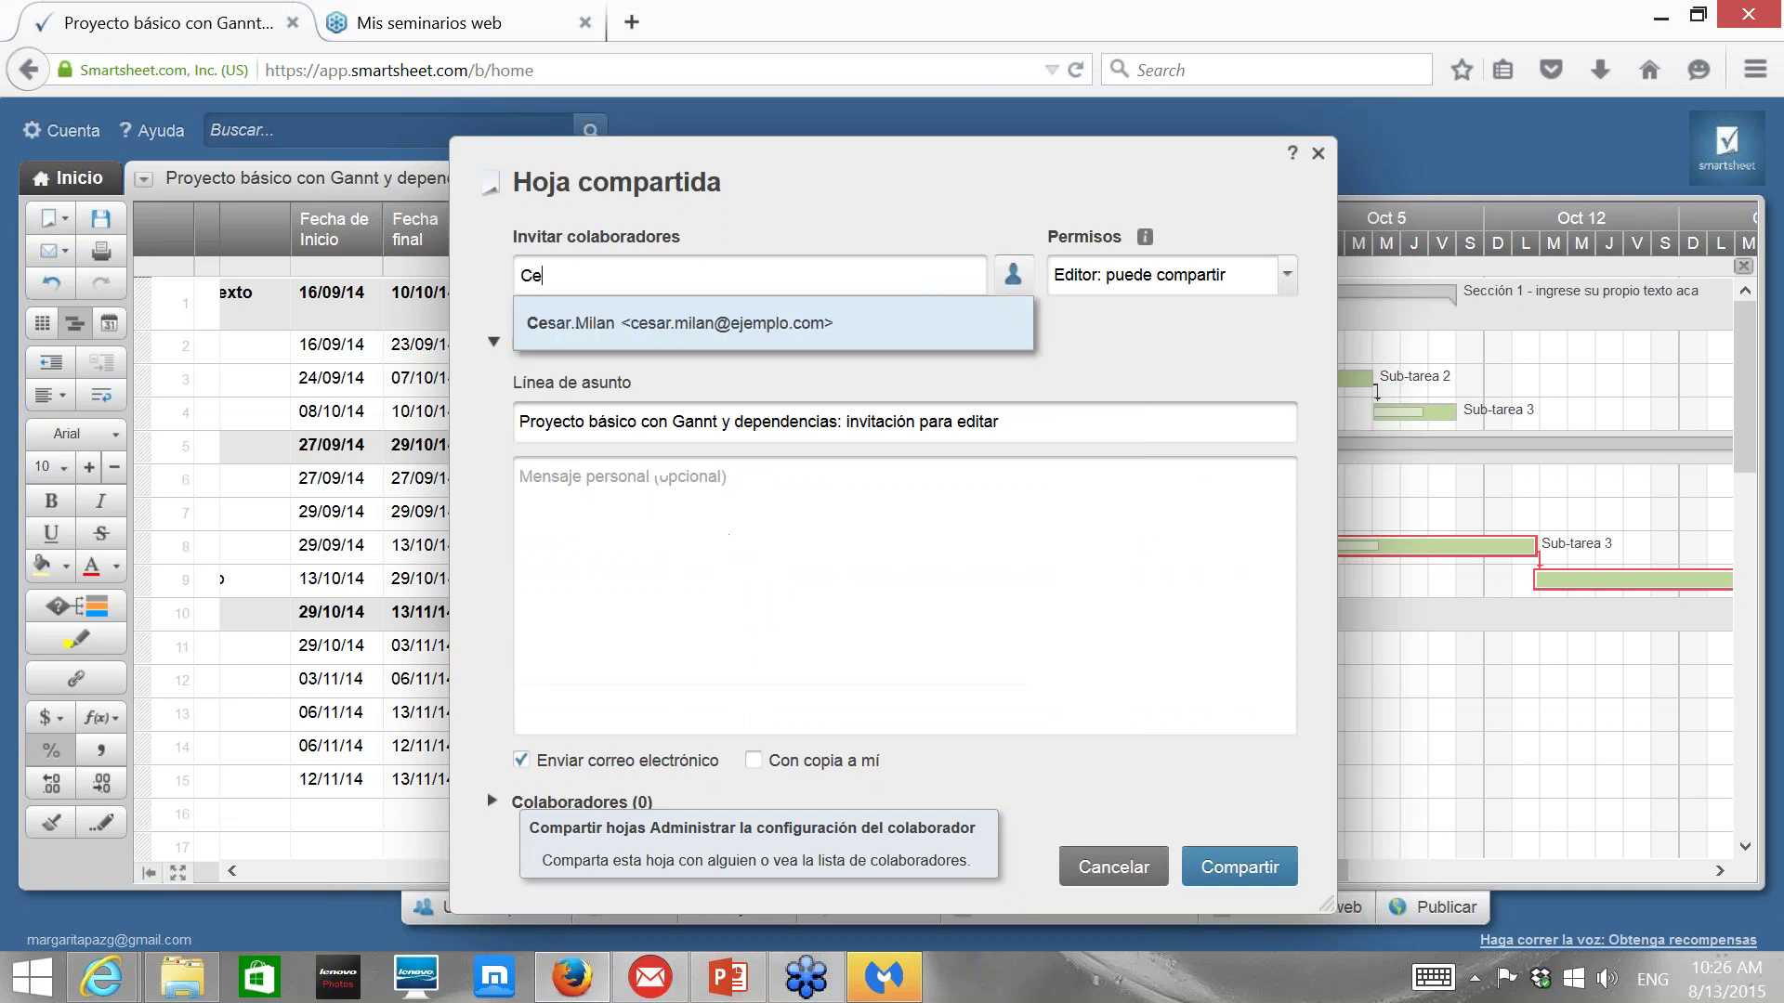
left_click(743, 320)
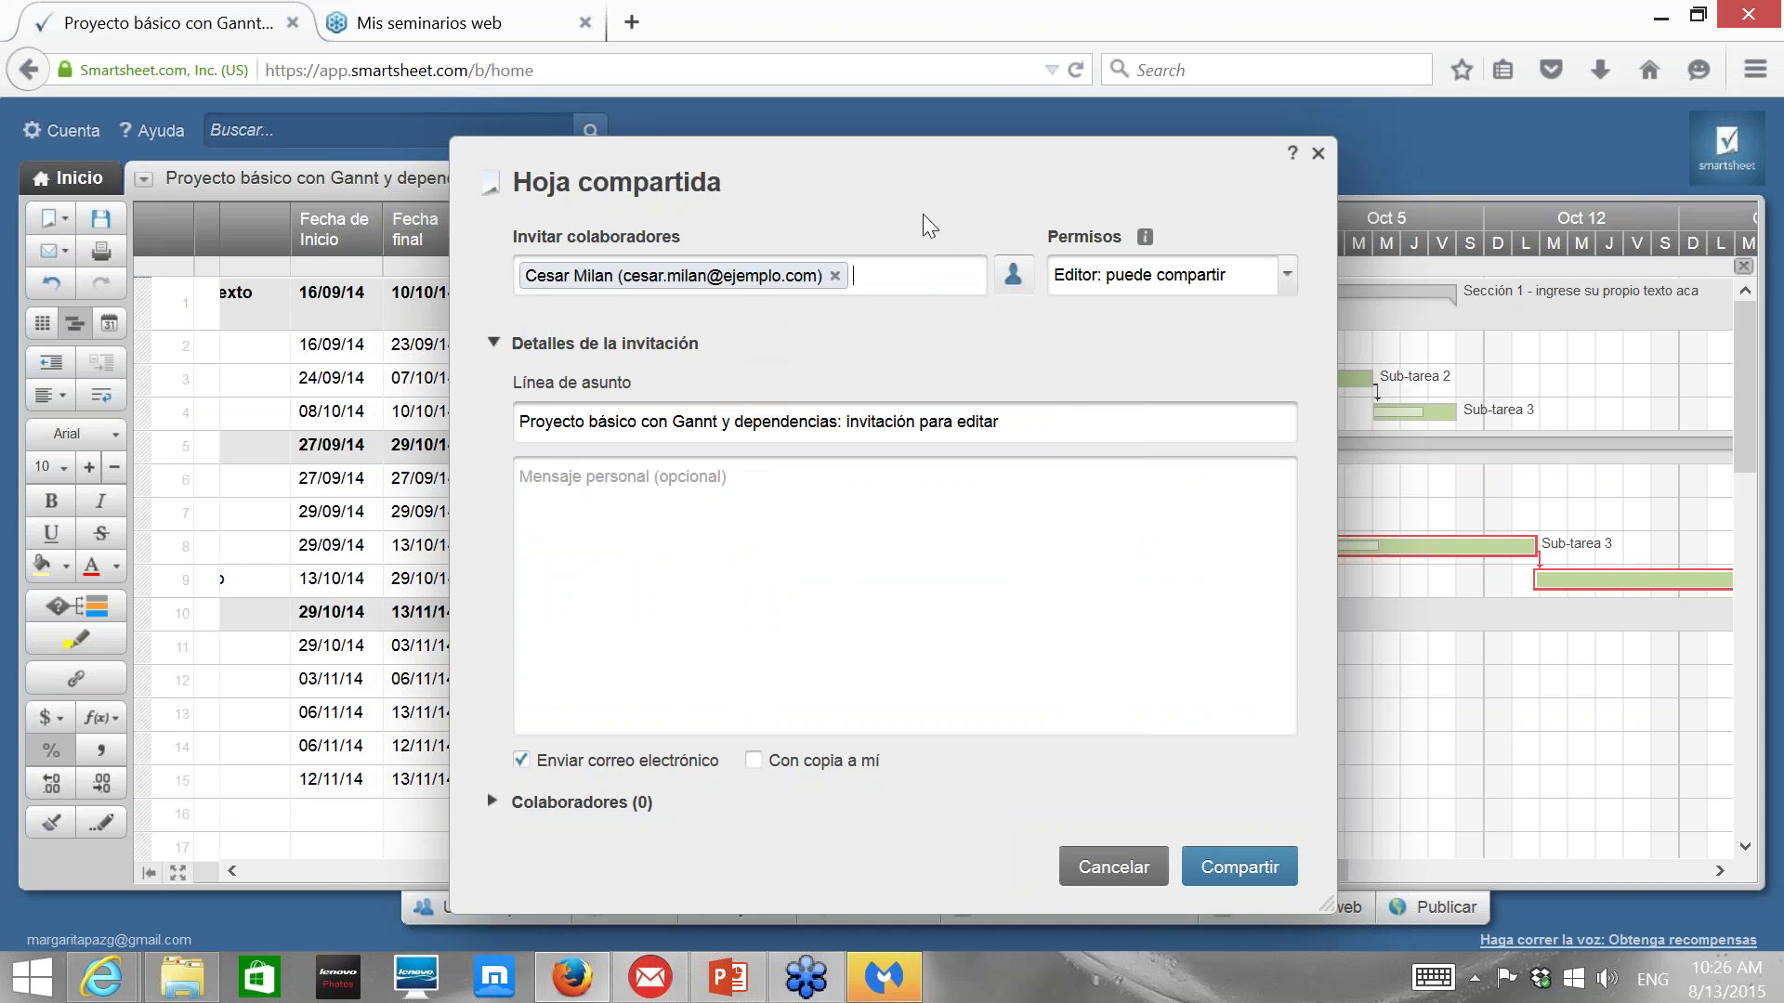
left_click(1287, 279)
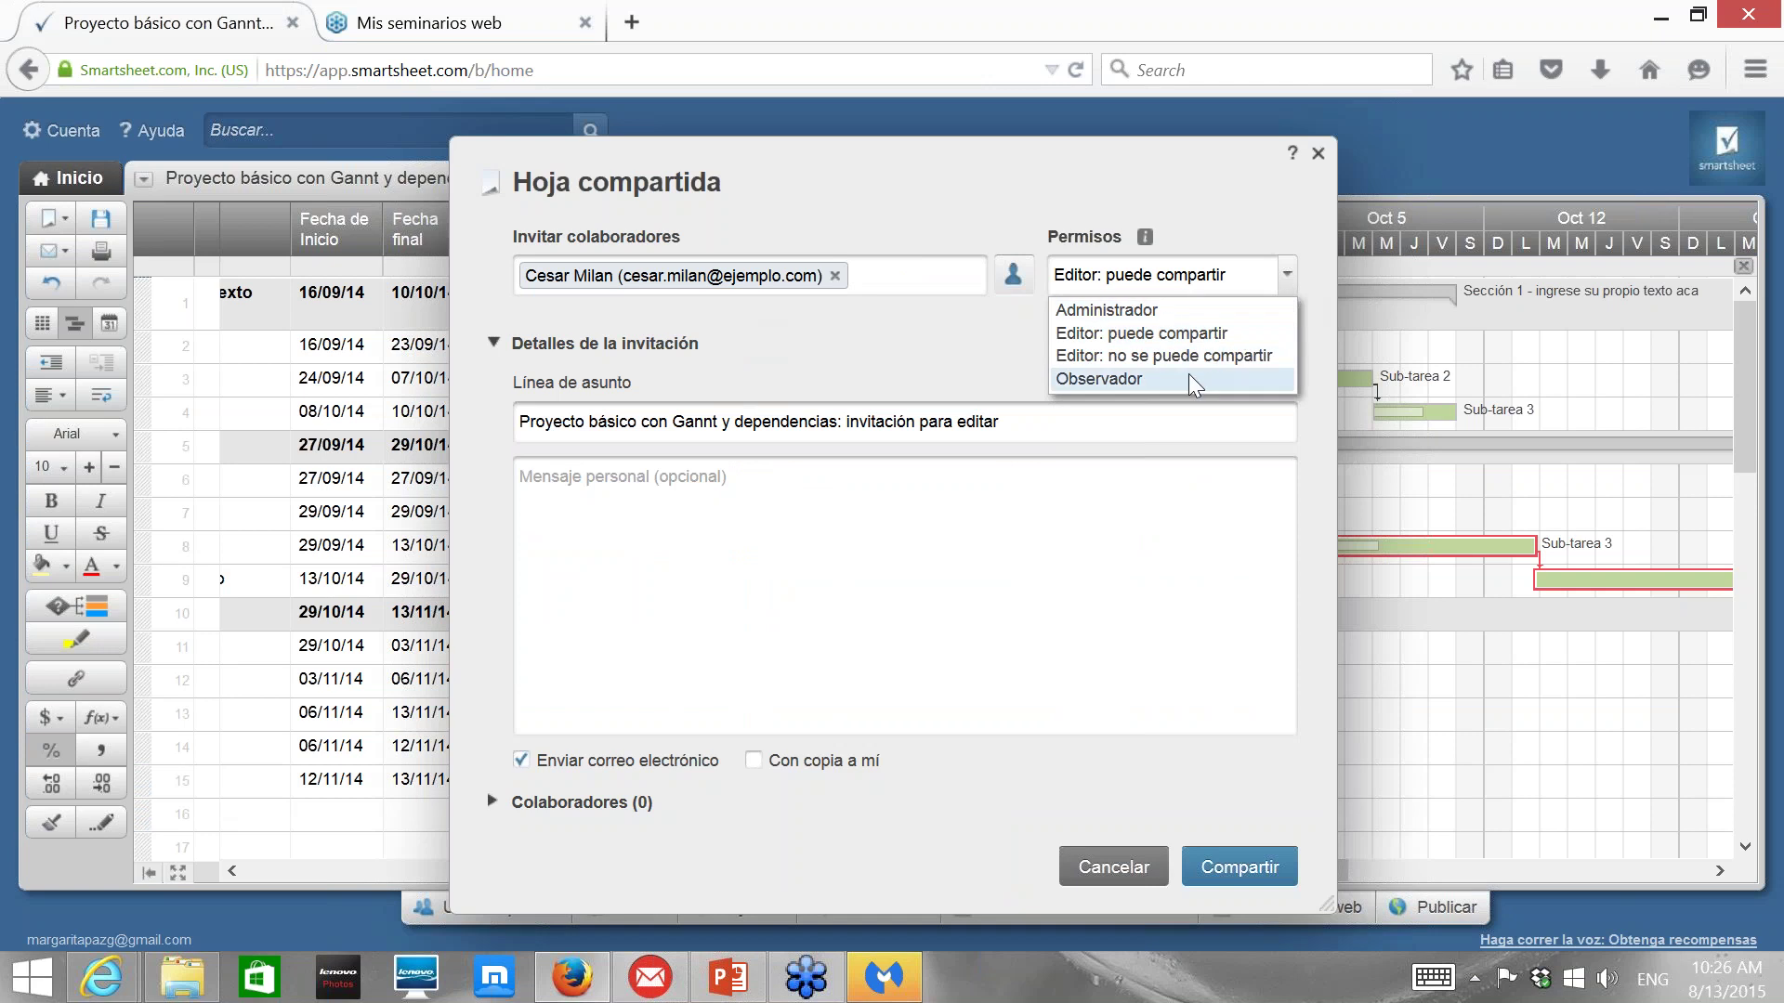
Write "Borrador del proyecto." as the personal message and share the sheet with the Editor: puede compartir permission.
left_click(1100, 478)
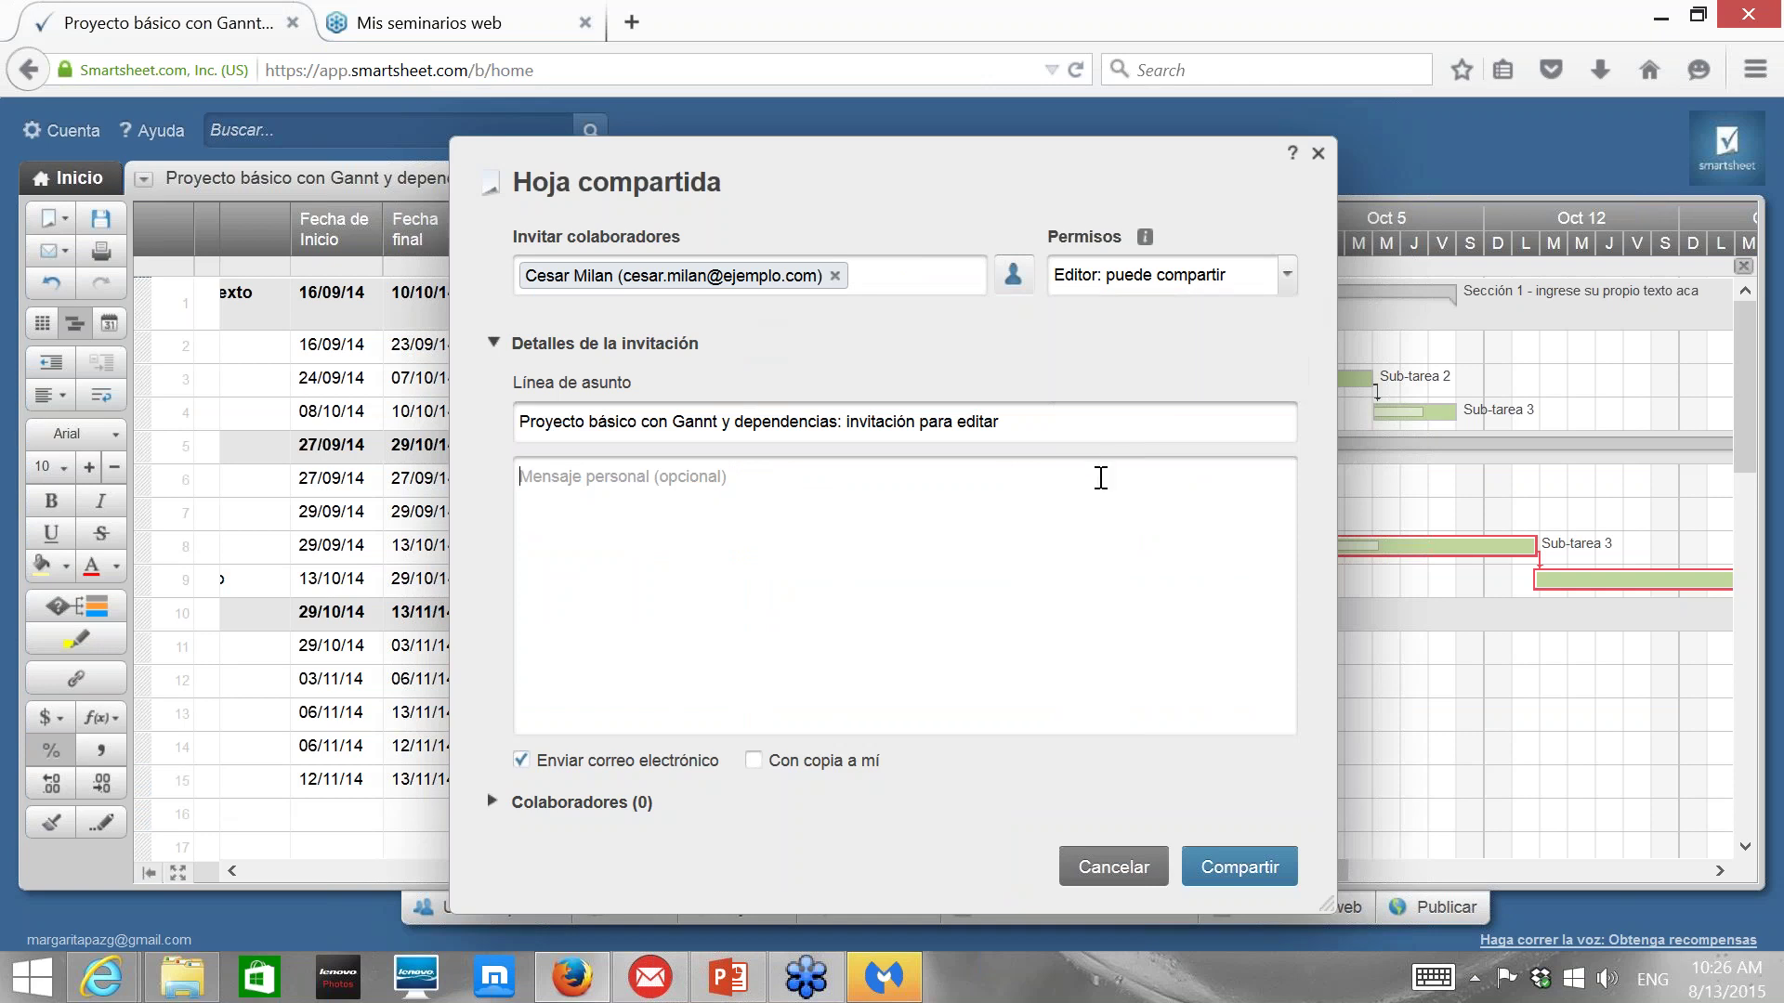
type("Borrador de")
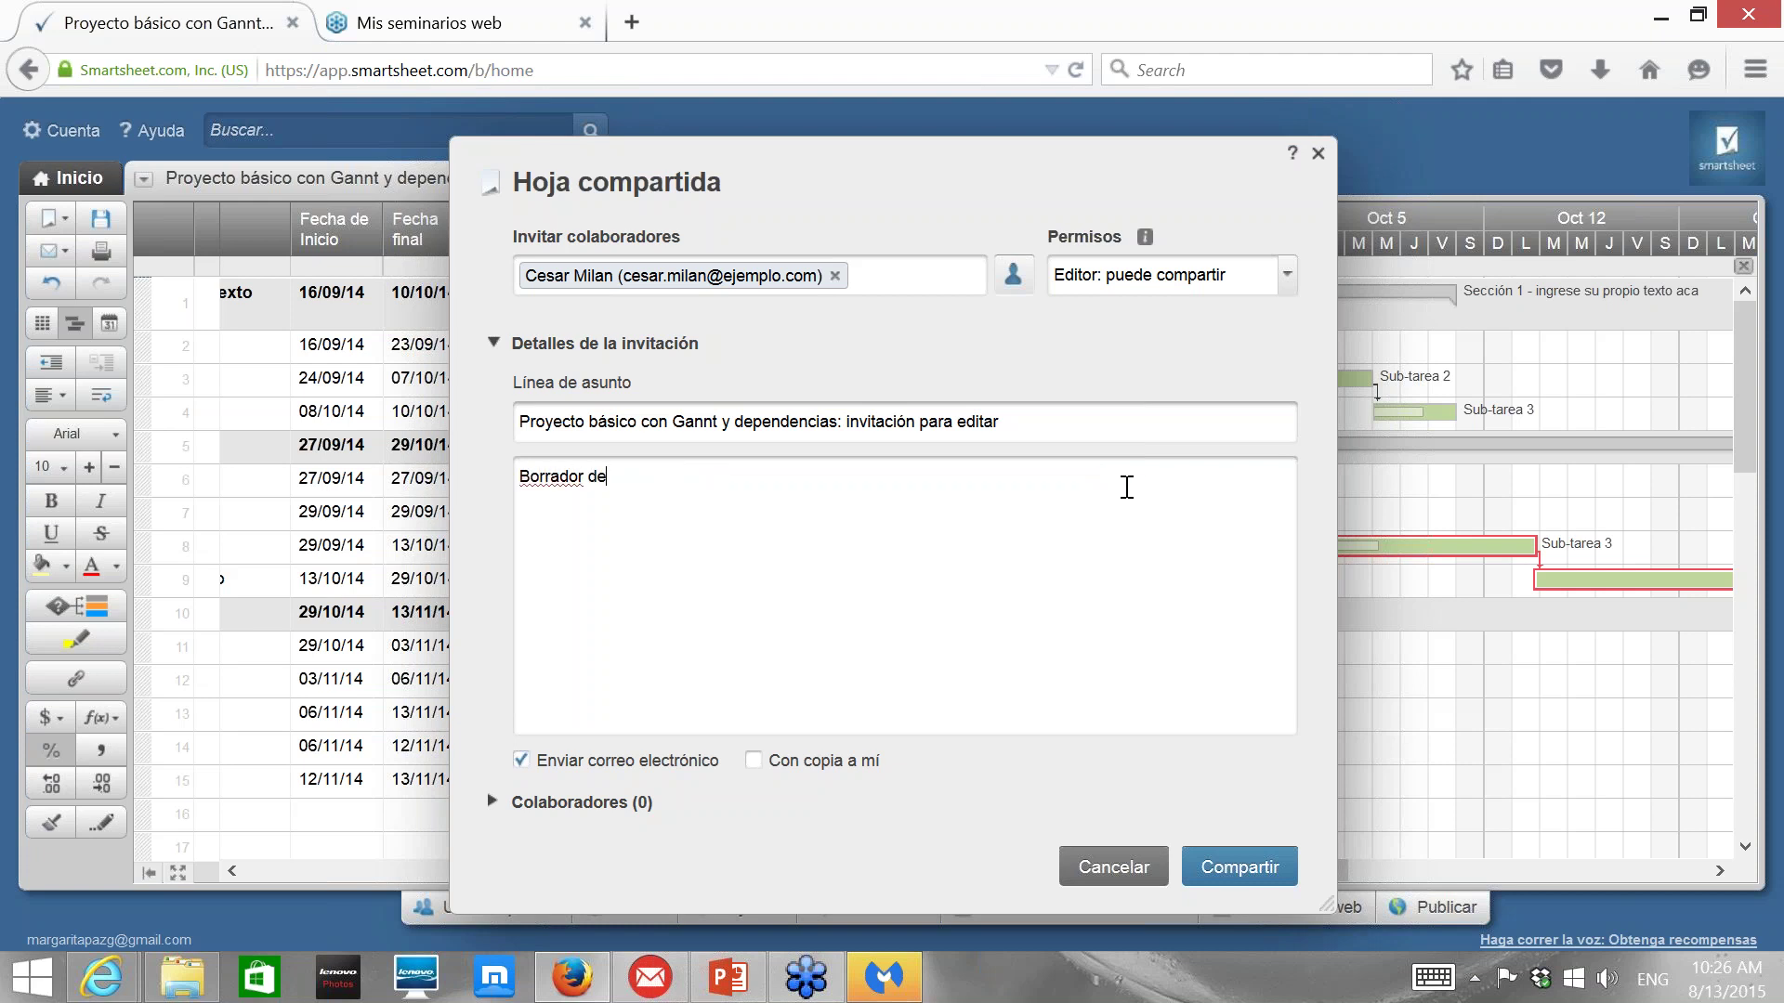
type("l proyecto.")
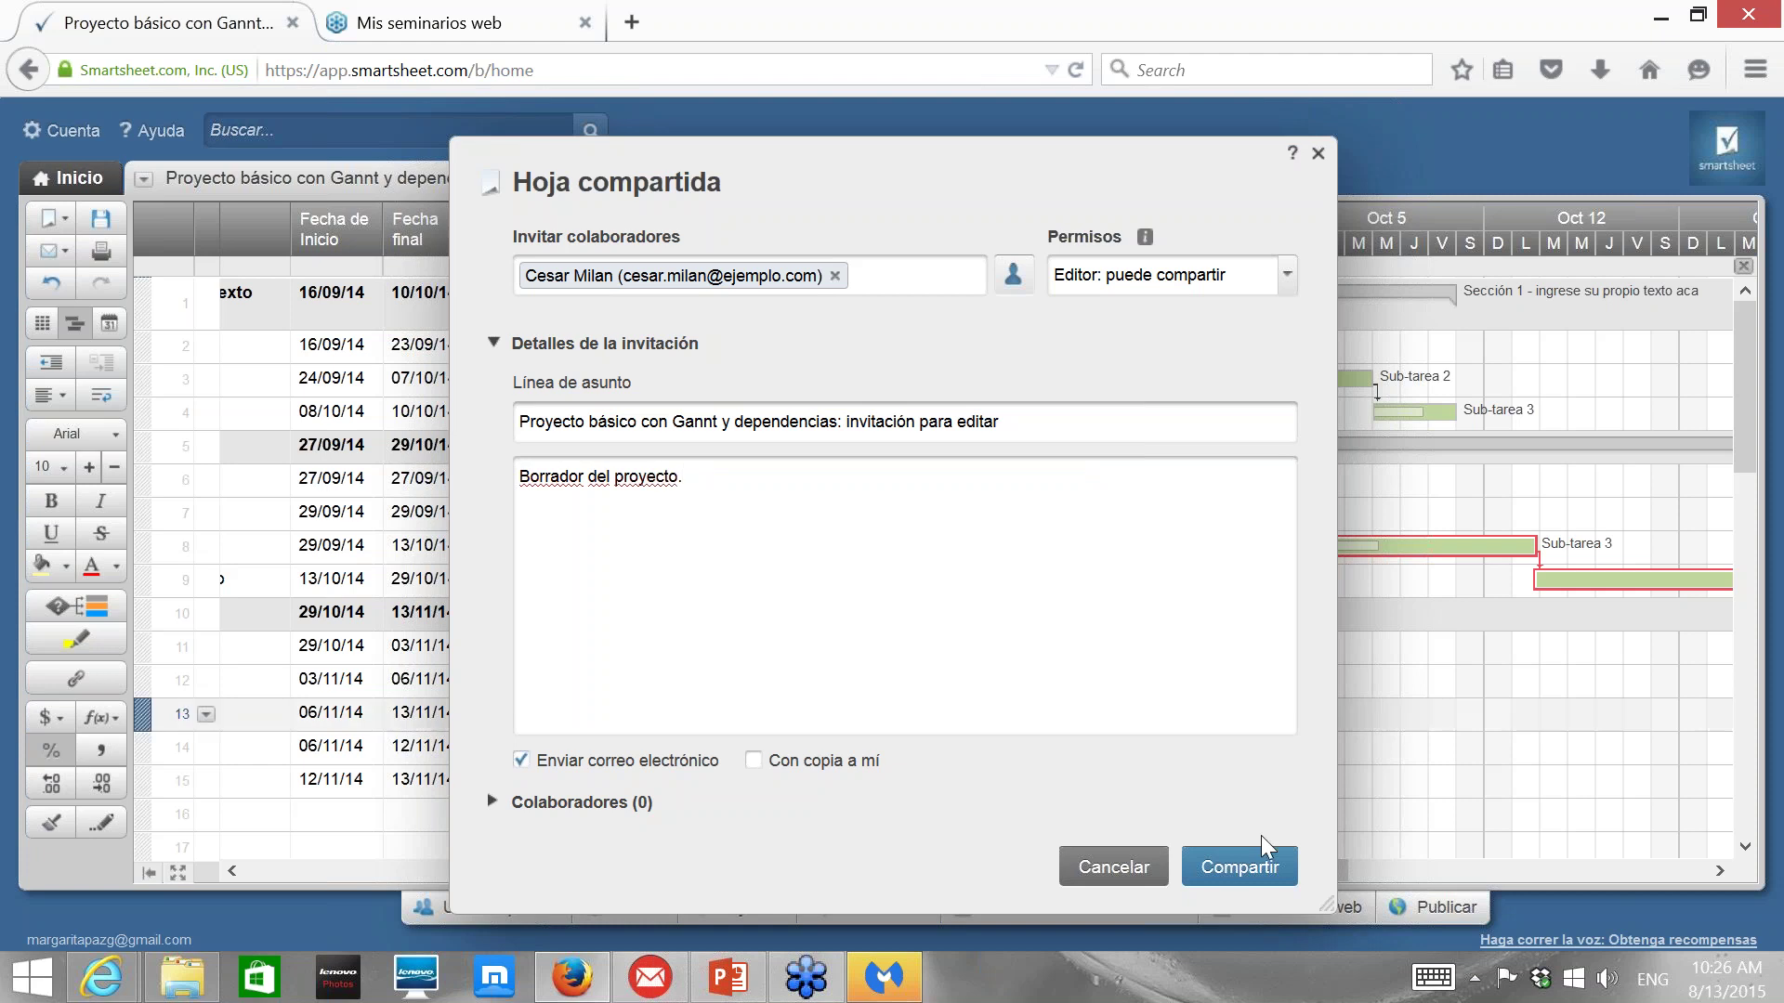
left_click(1219, 862)
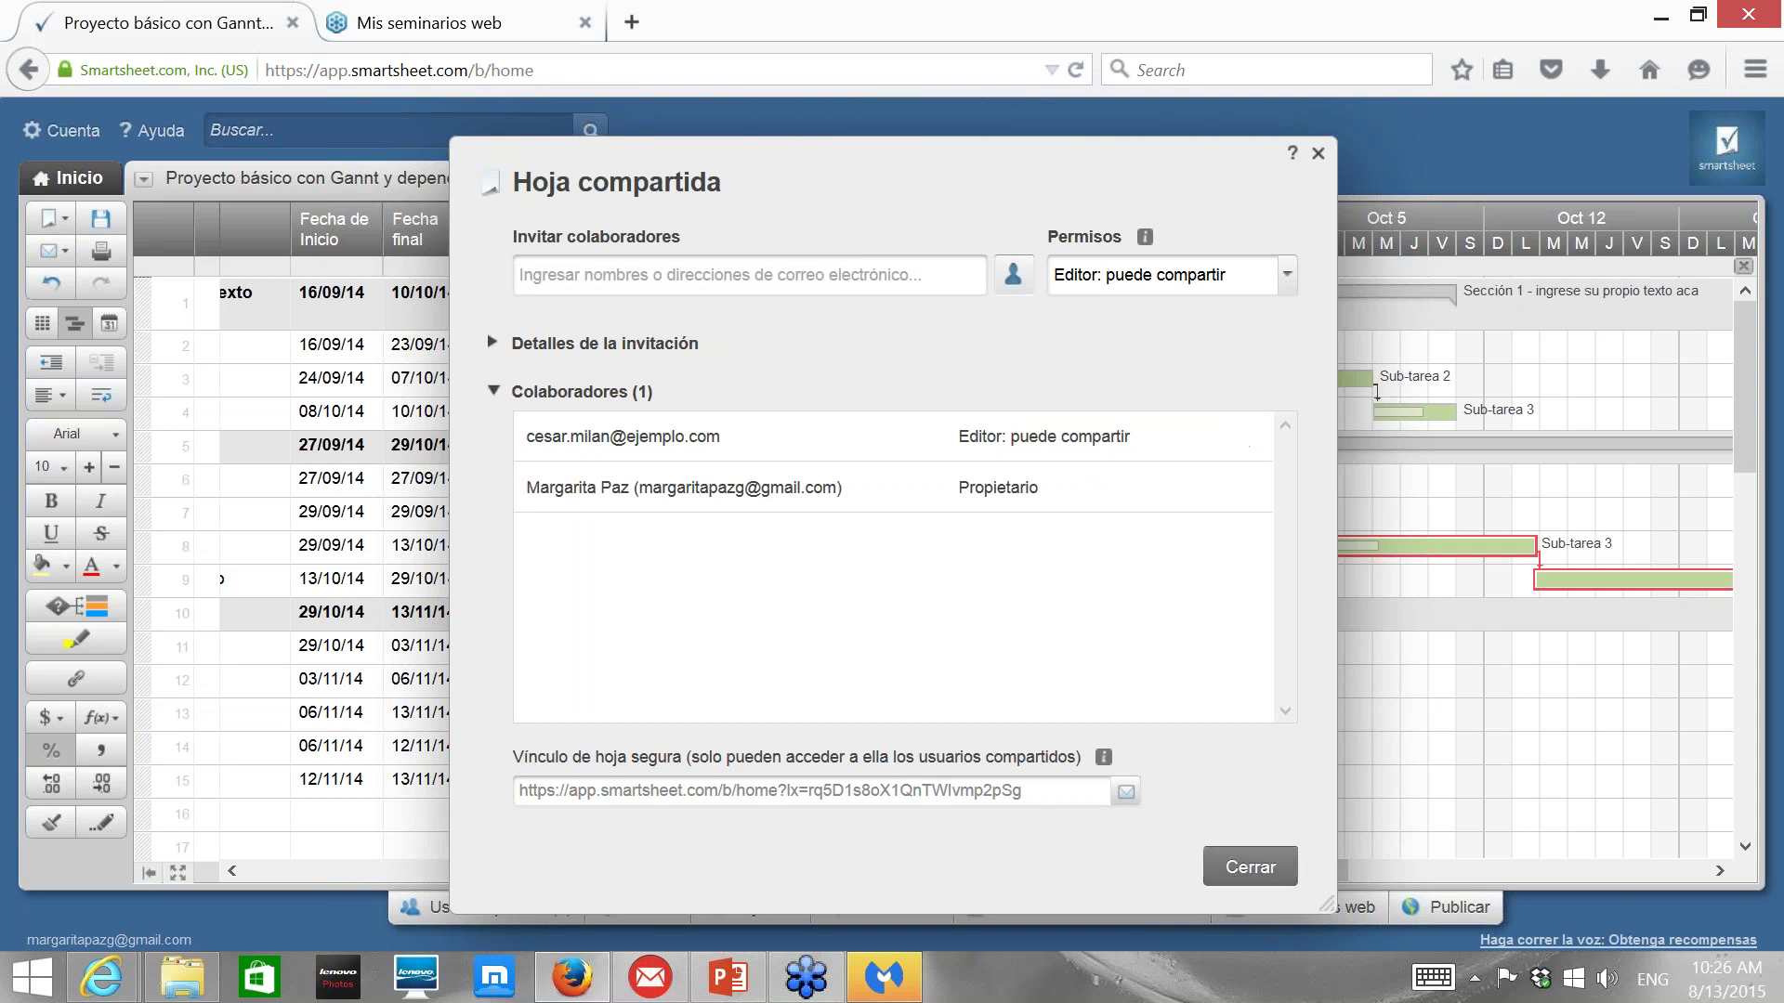
Review the permission options for the newly added collaborator and close the sharing dialog.
mouse_move(572, 437)
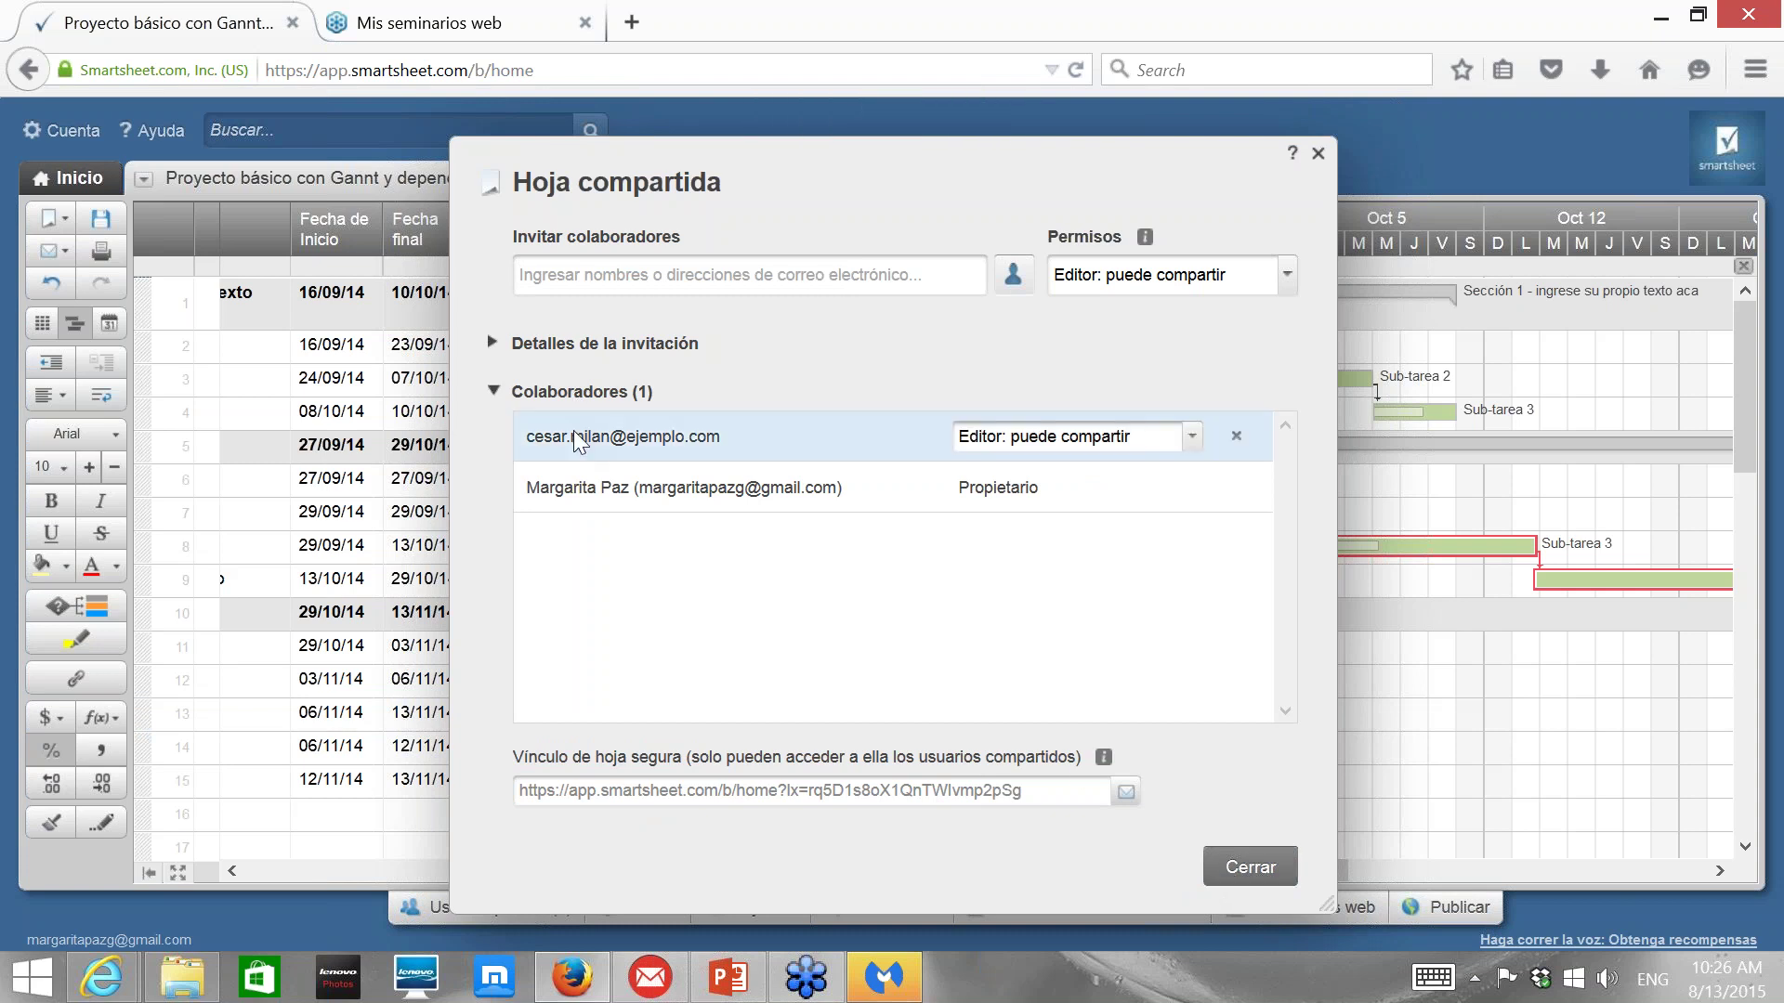
left_click(1193, 437)
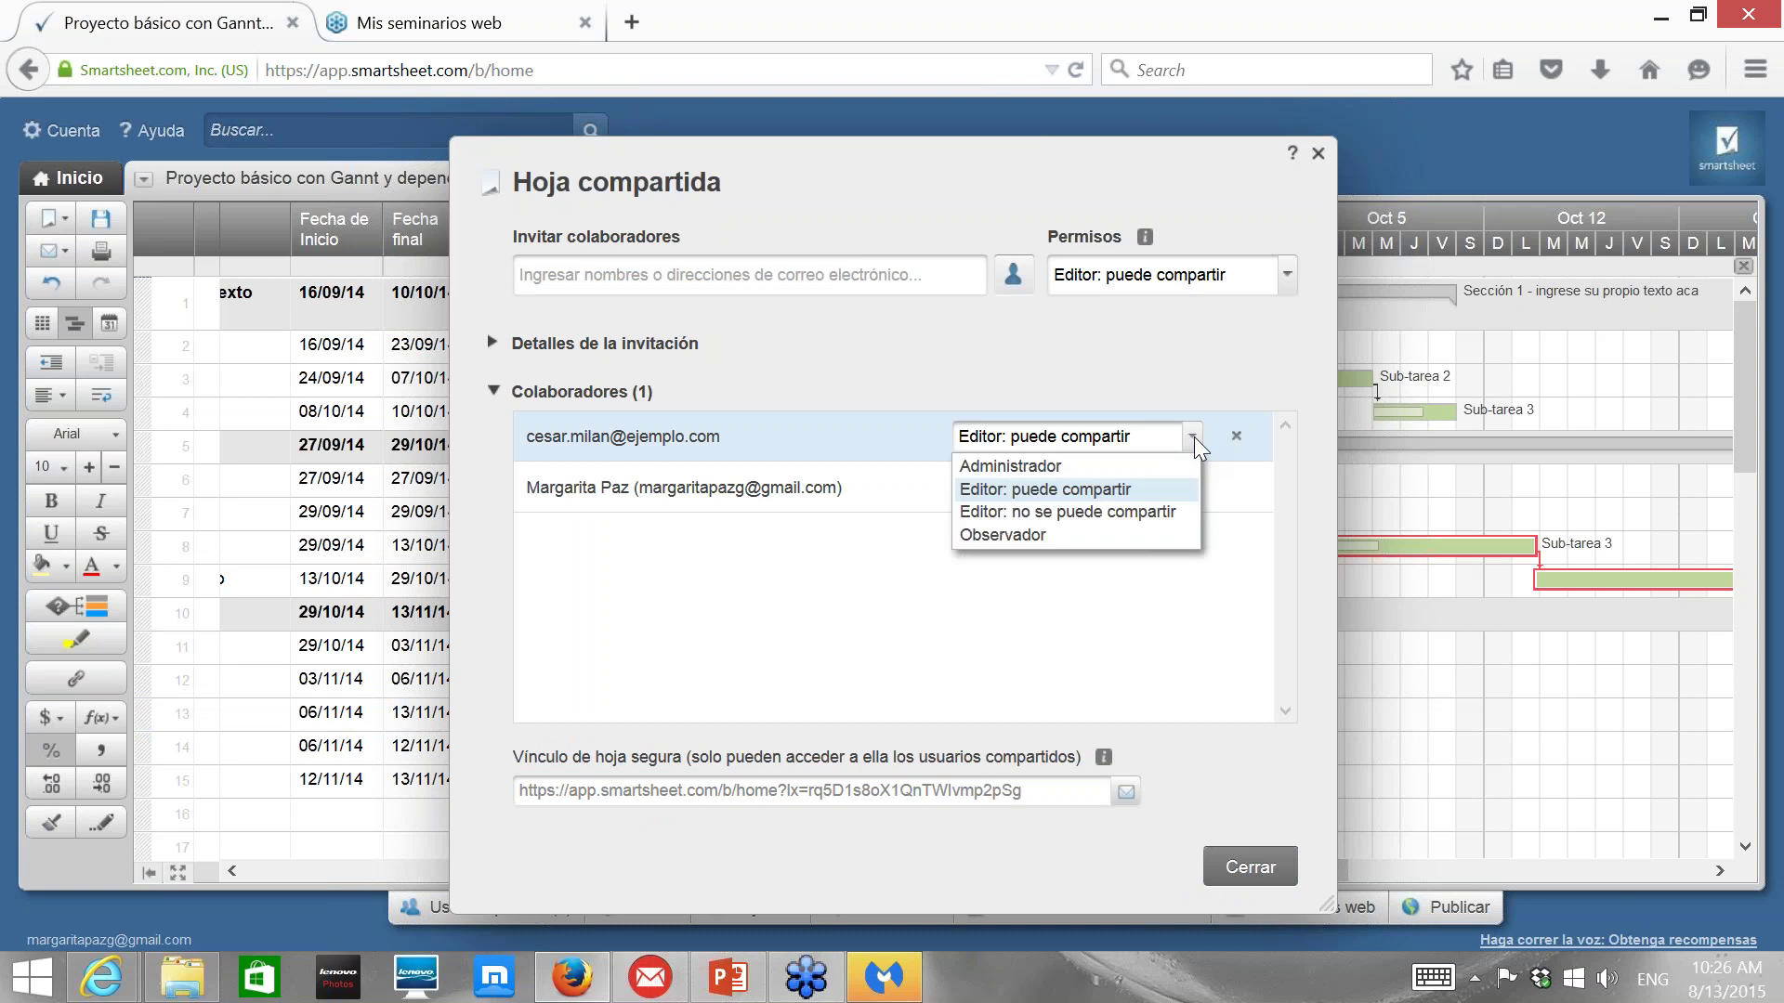
left_click(1195, 437)
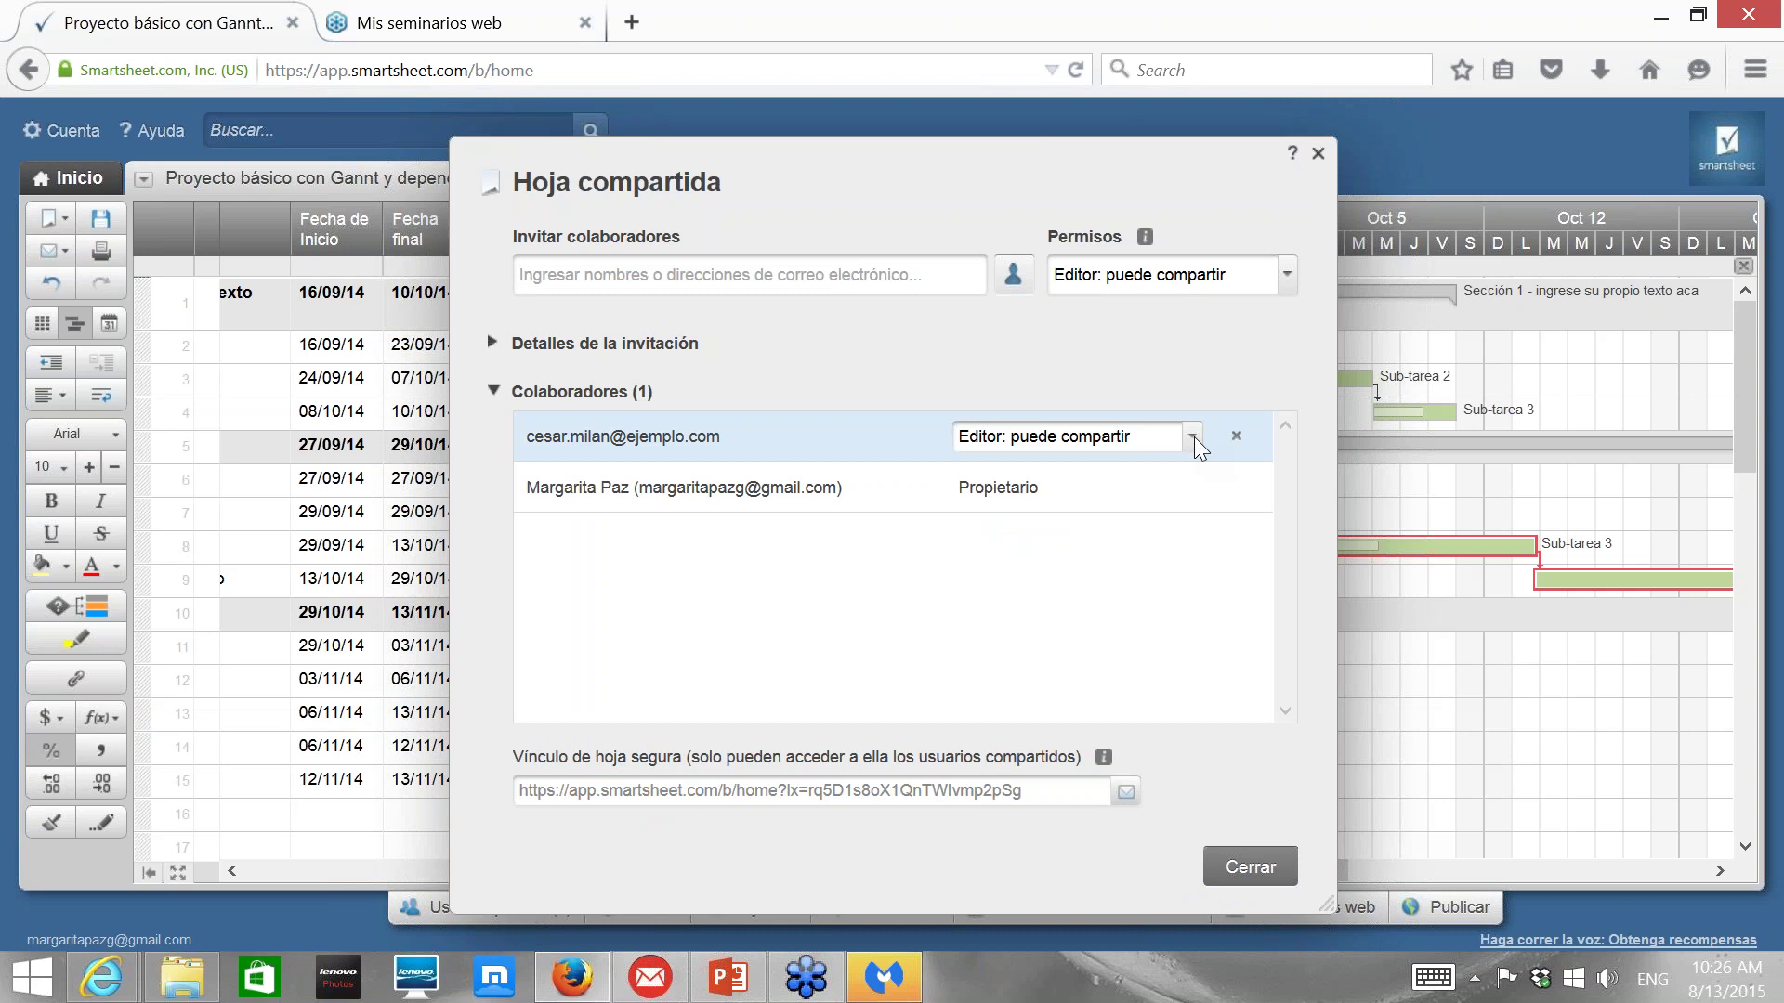
left_click(1320, 154)
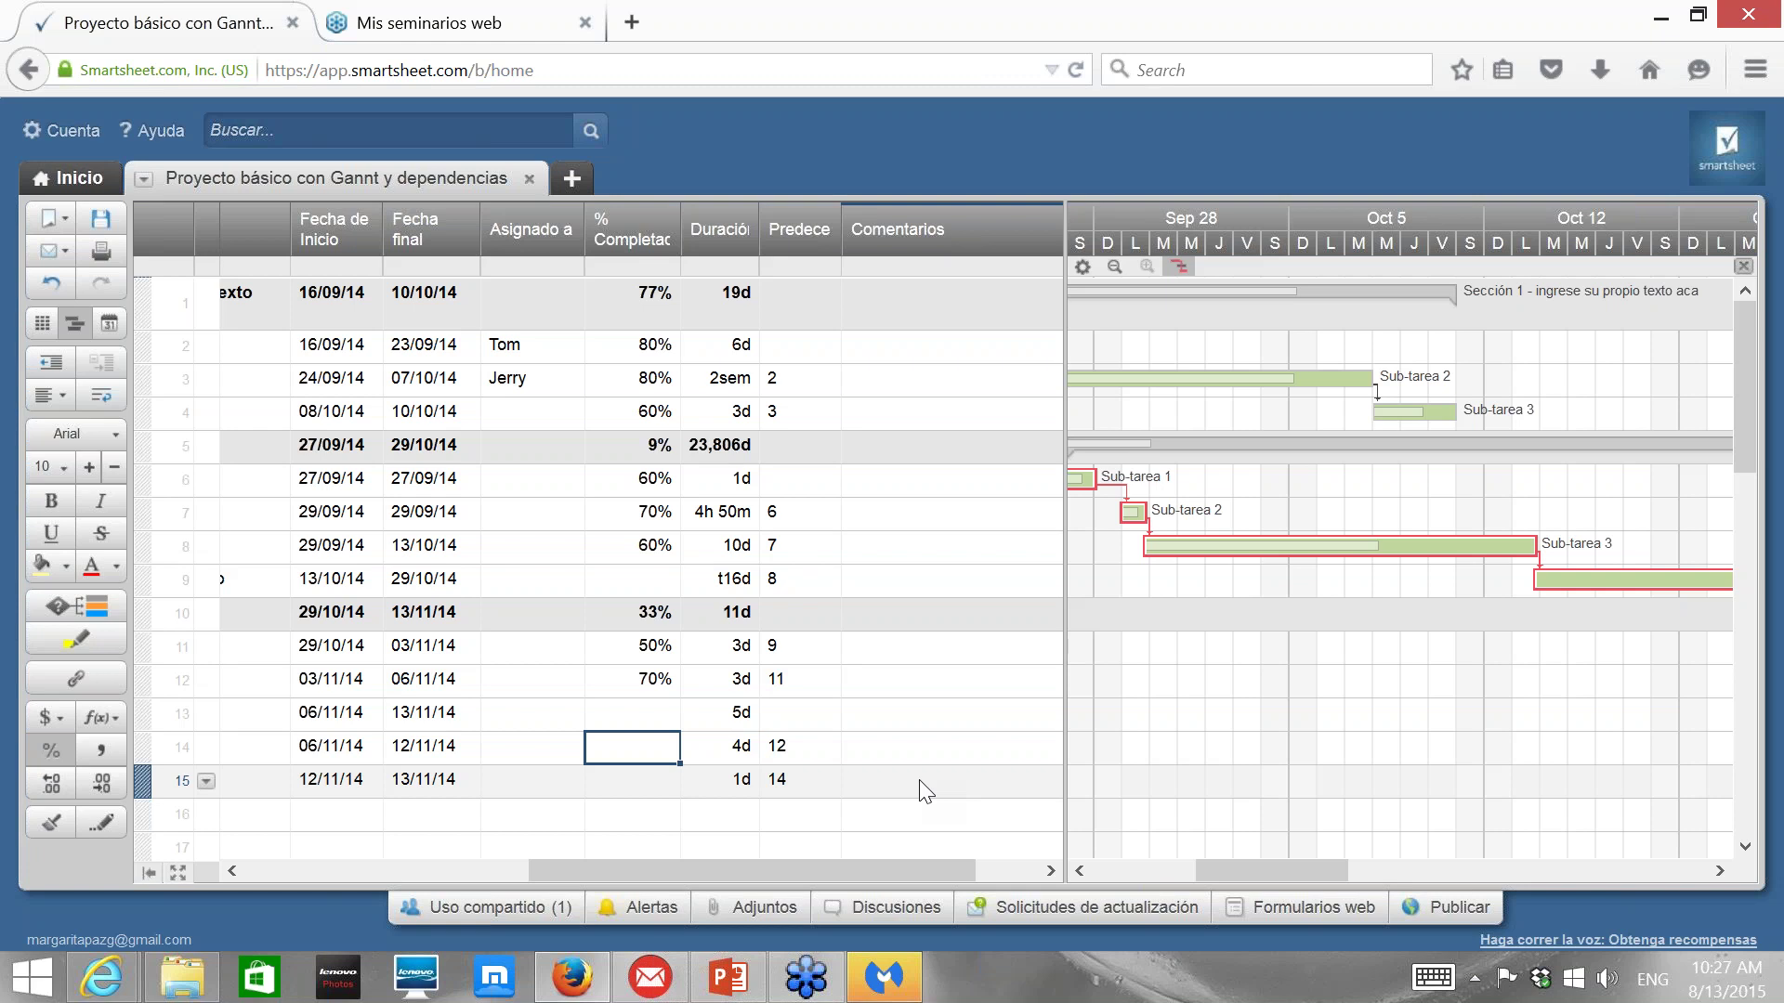
Try to edit the completion percentage of the Sección 2 parent row.
left_click(1468, 169)
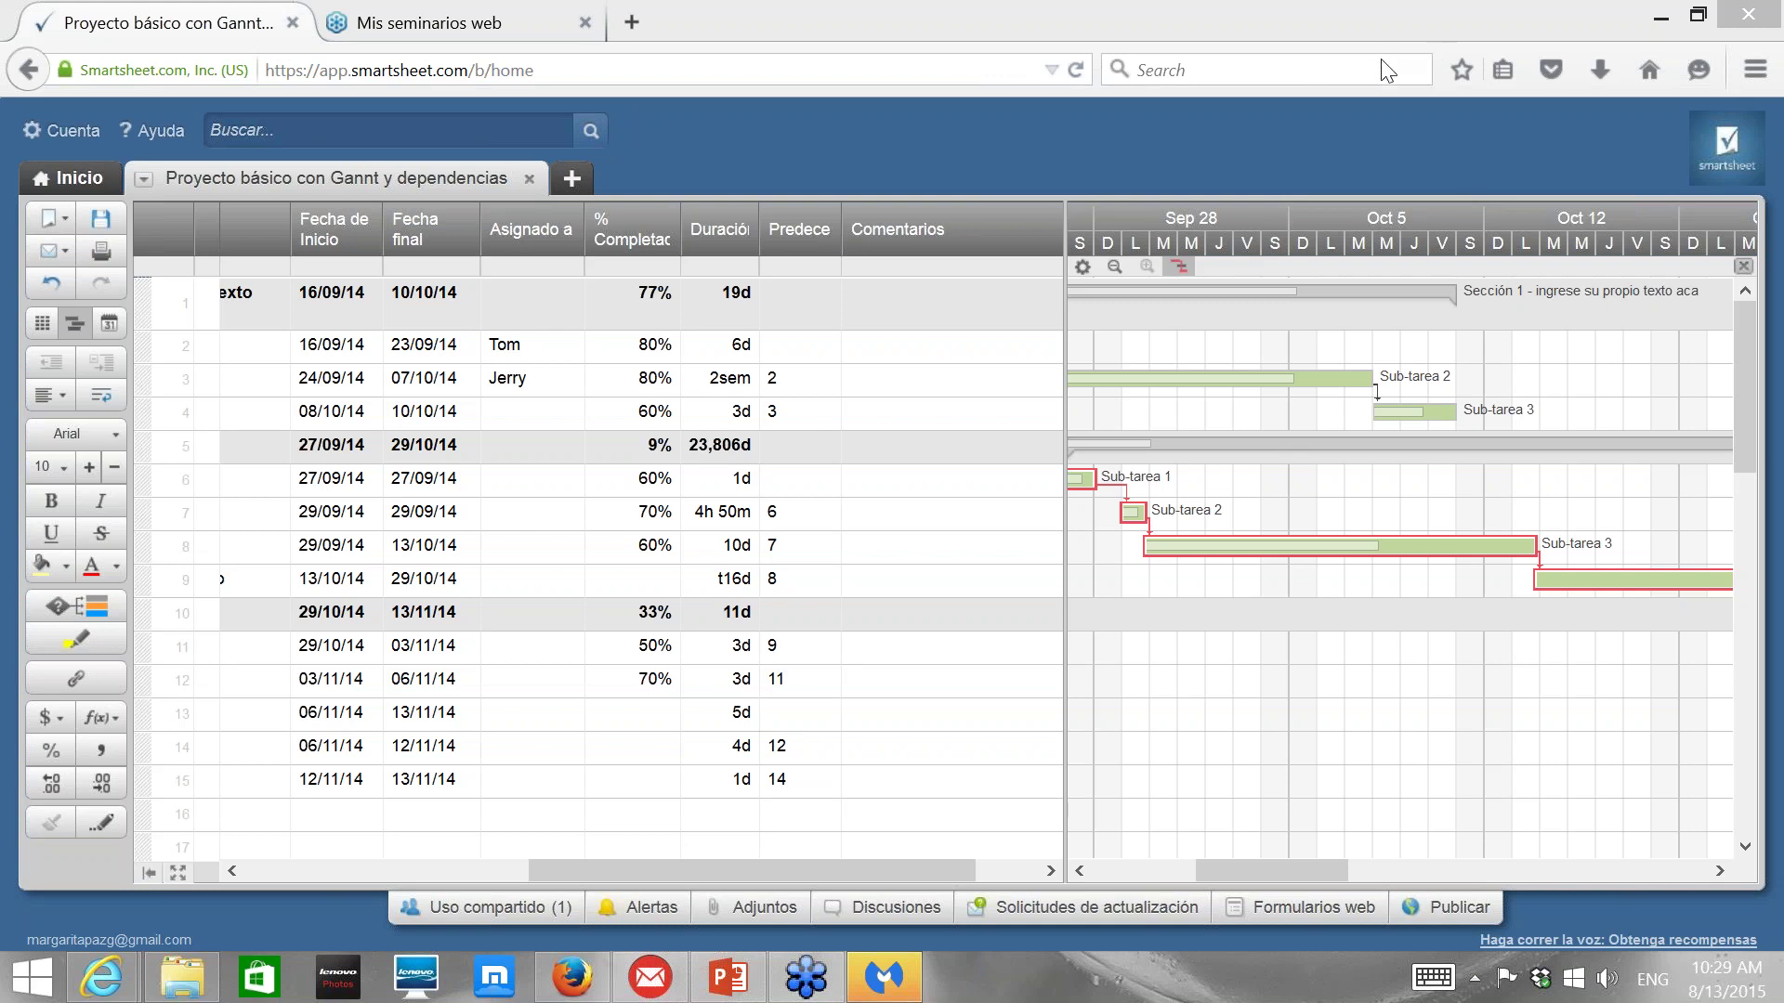
left_click(648, 550)
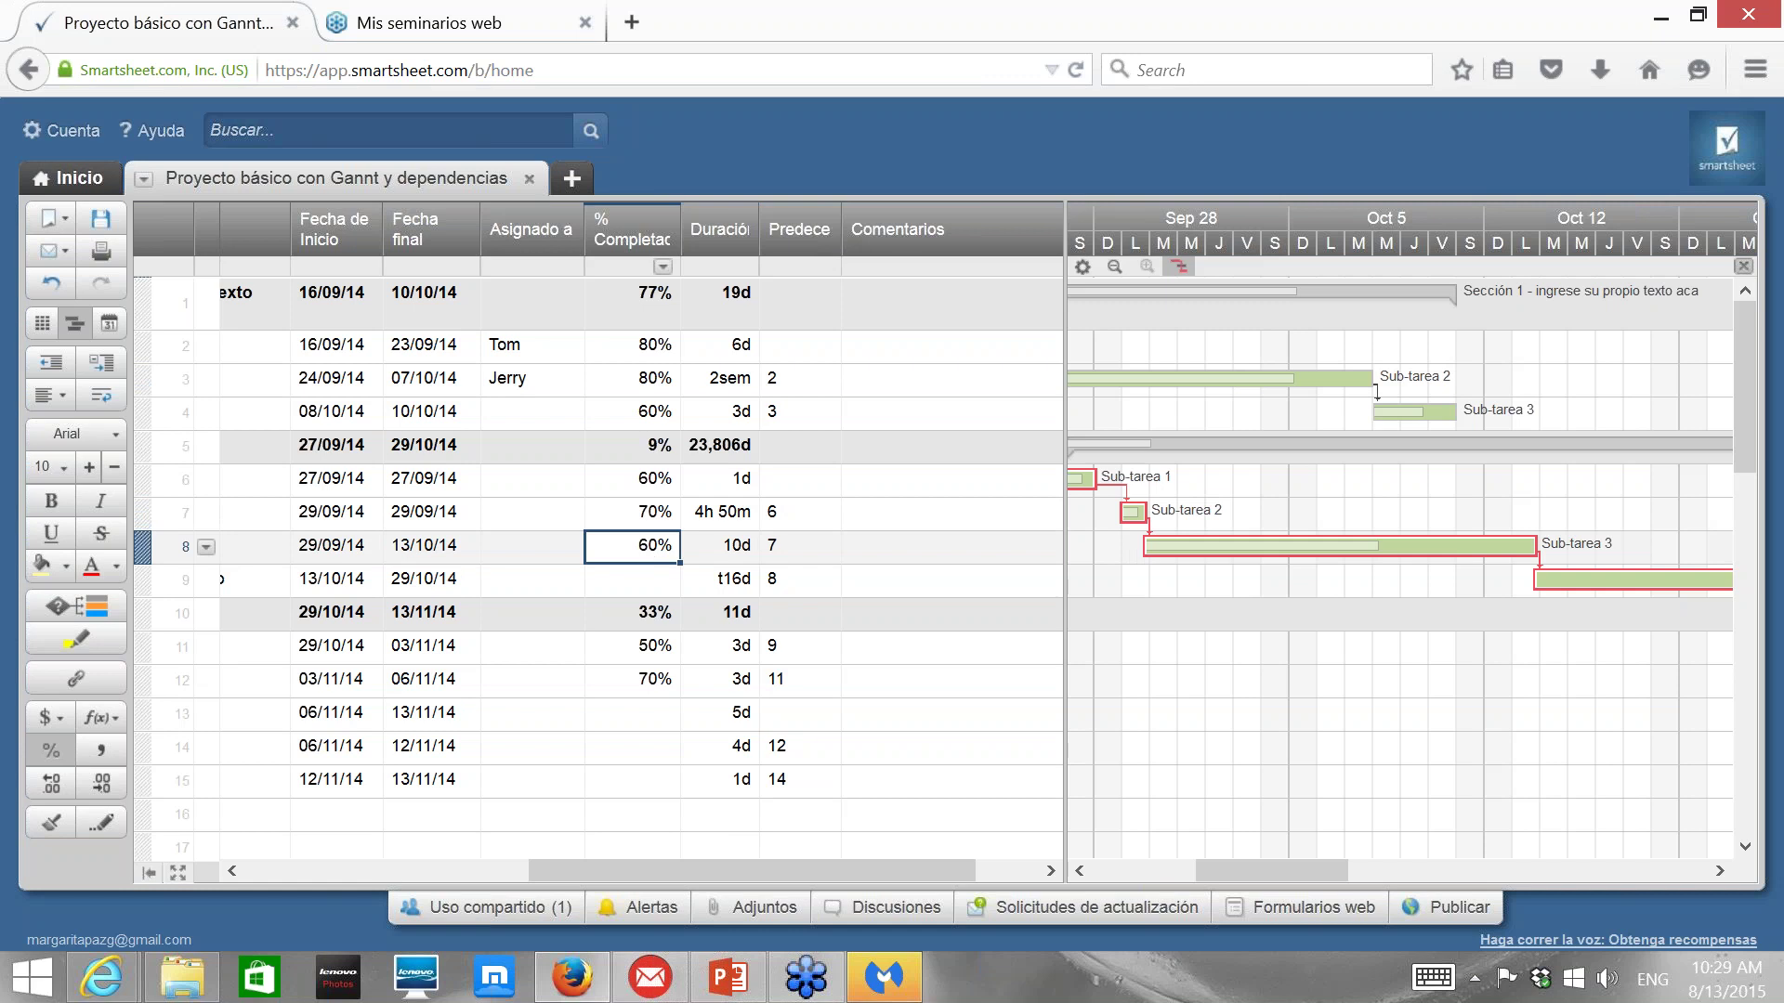
left_click(646, 450)
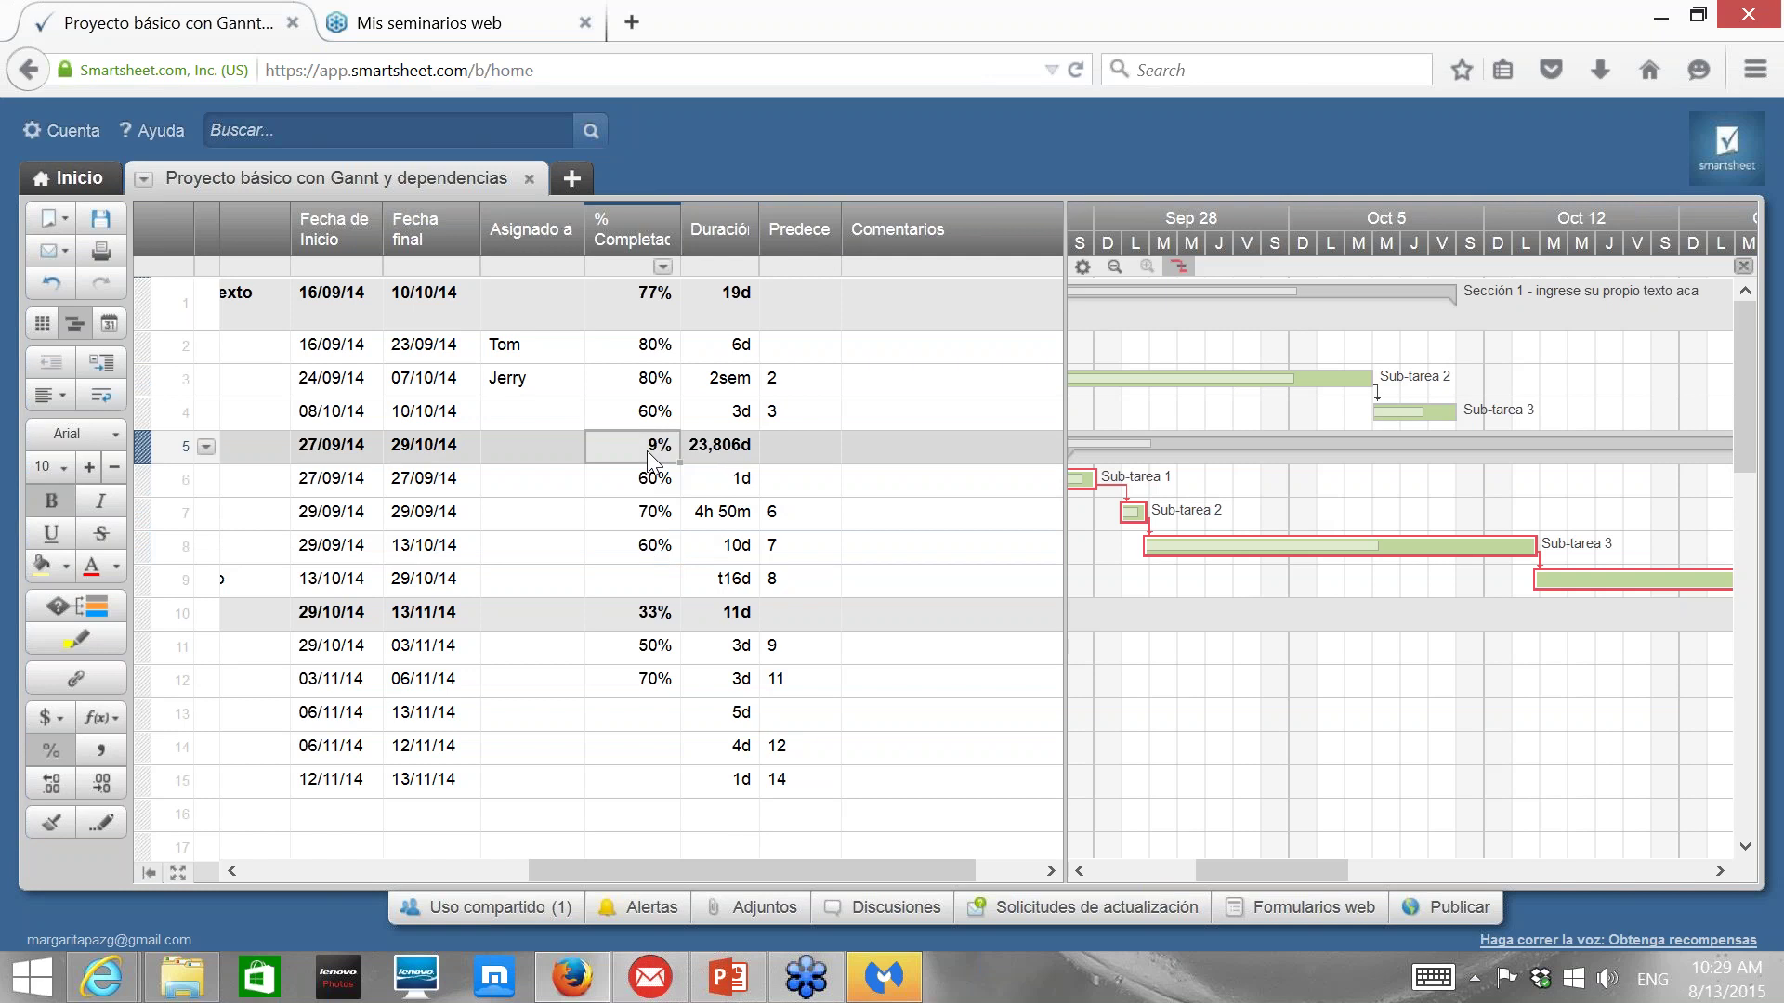
double_click(647, 449)
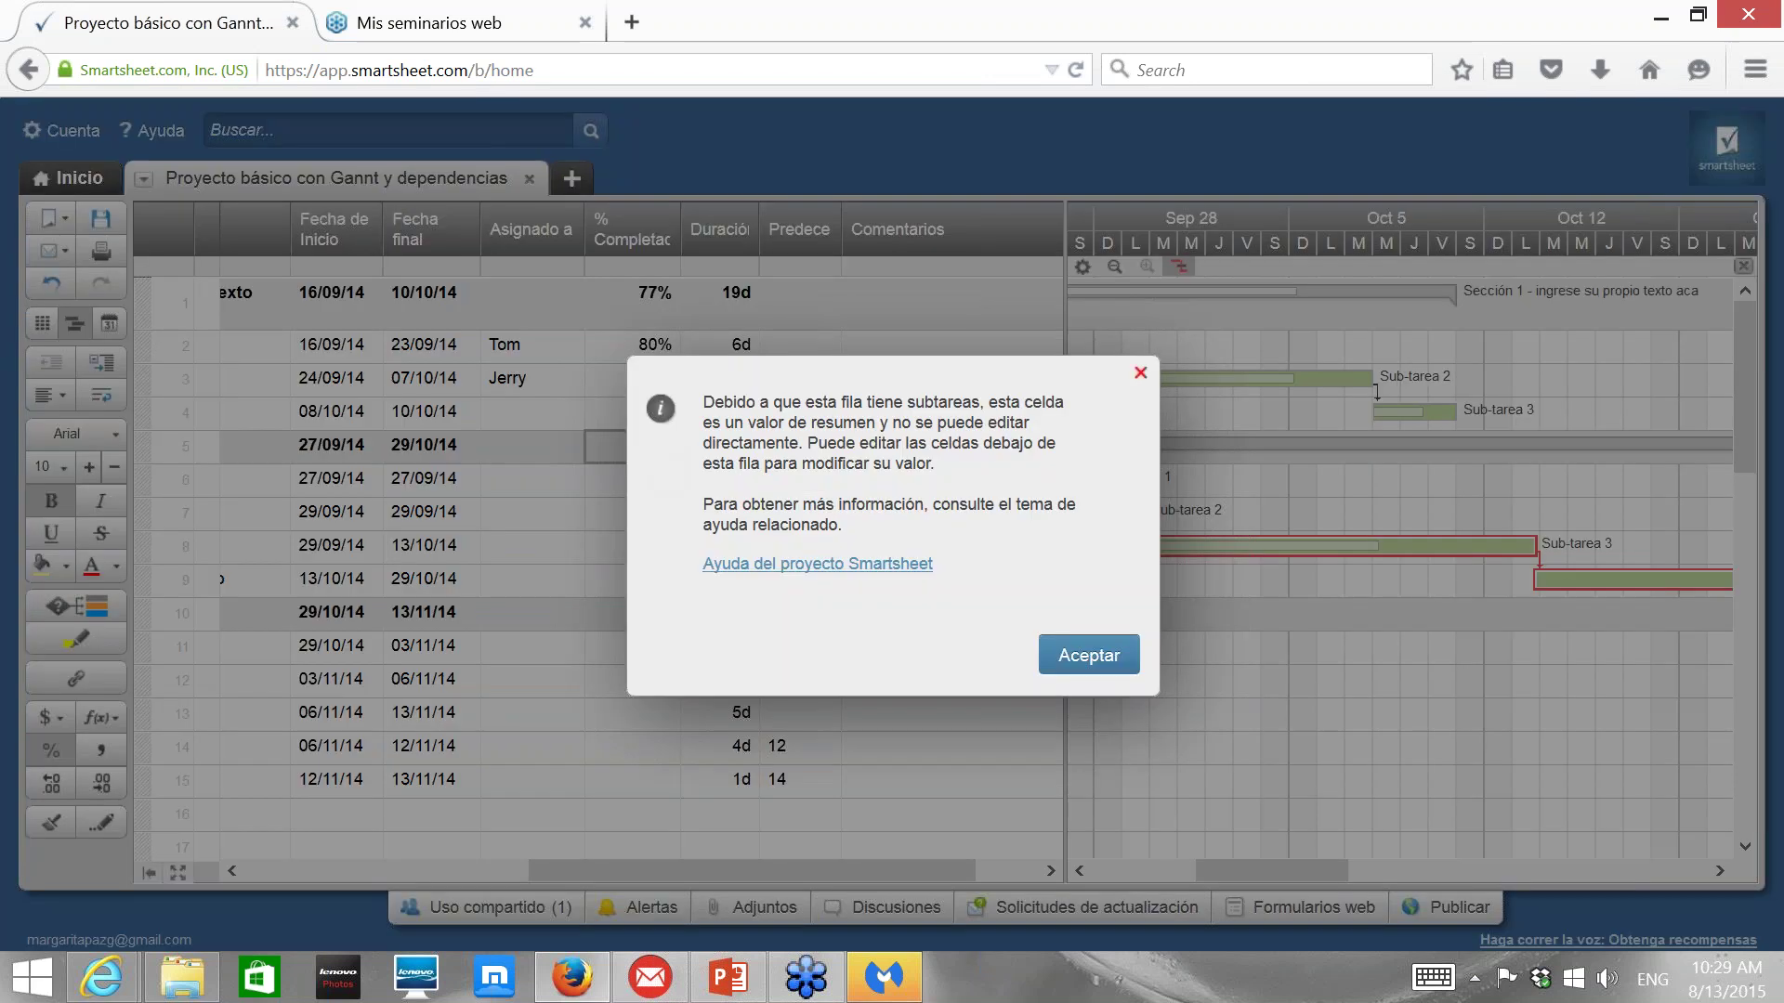
left_click(1141, 372)
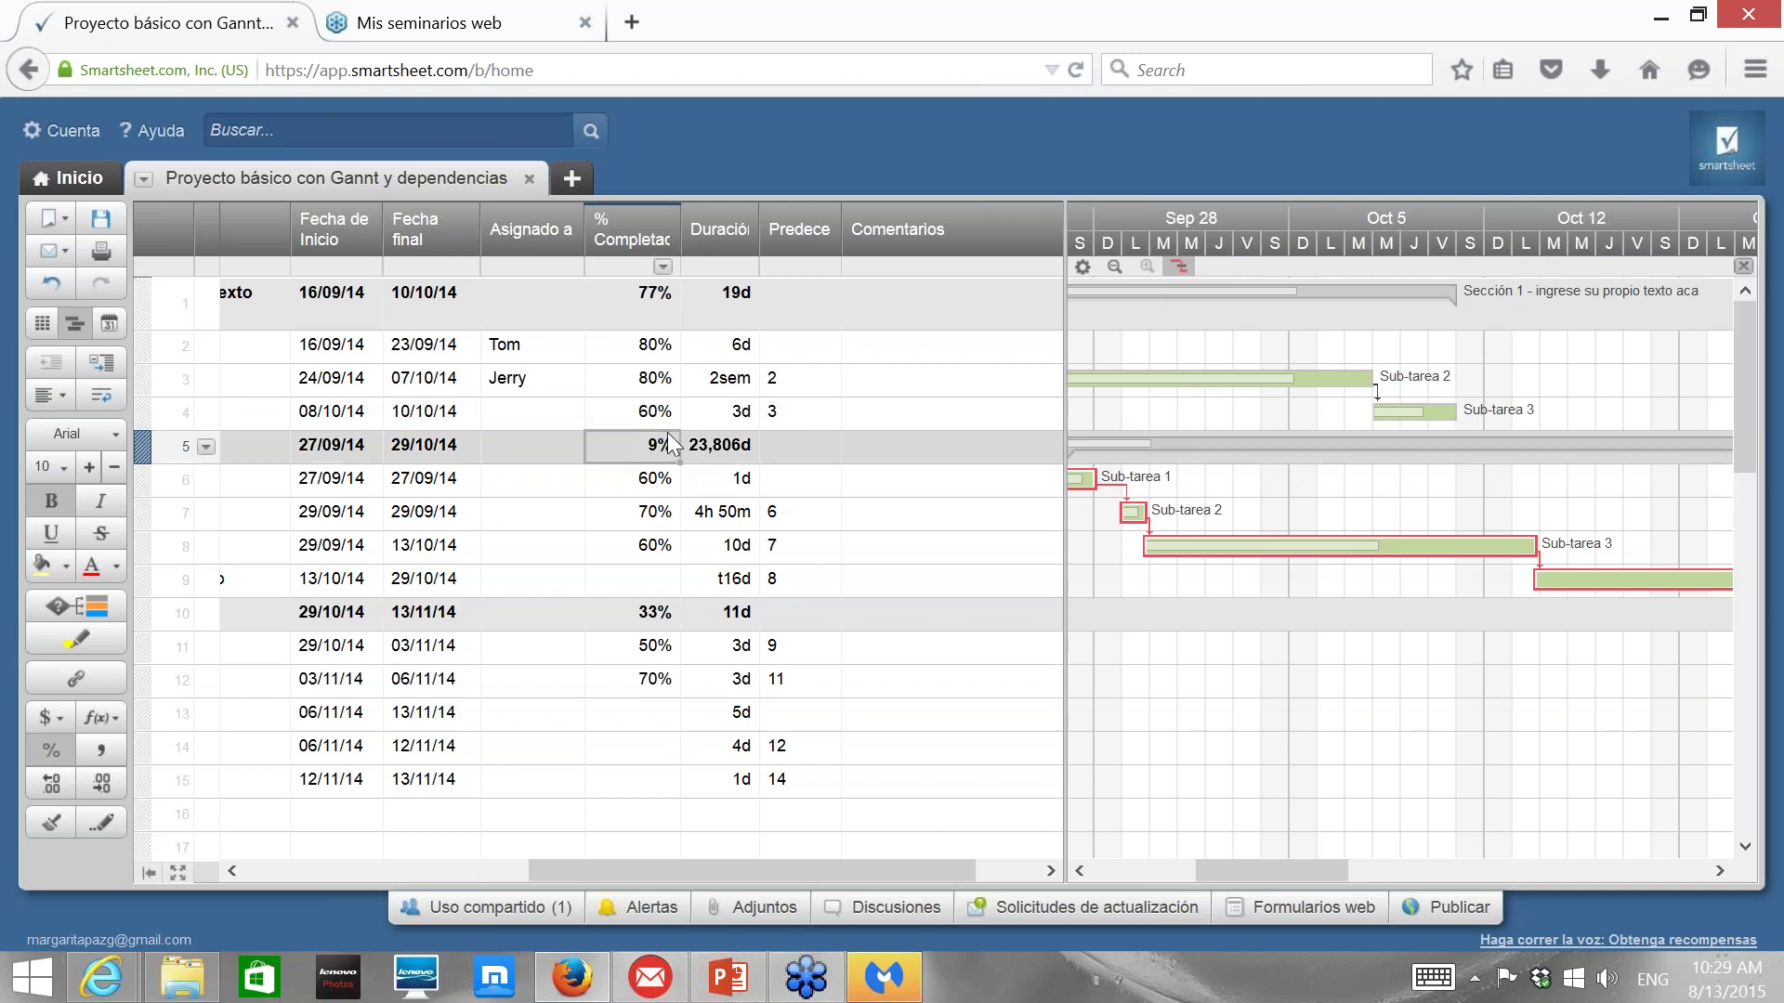
Set the completion percentages of Sub-tarea 1, 2 and 3 in Sección 2 to 80%, 90% and 100%.
left_click(643, 485)
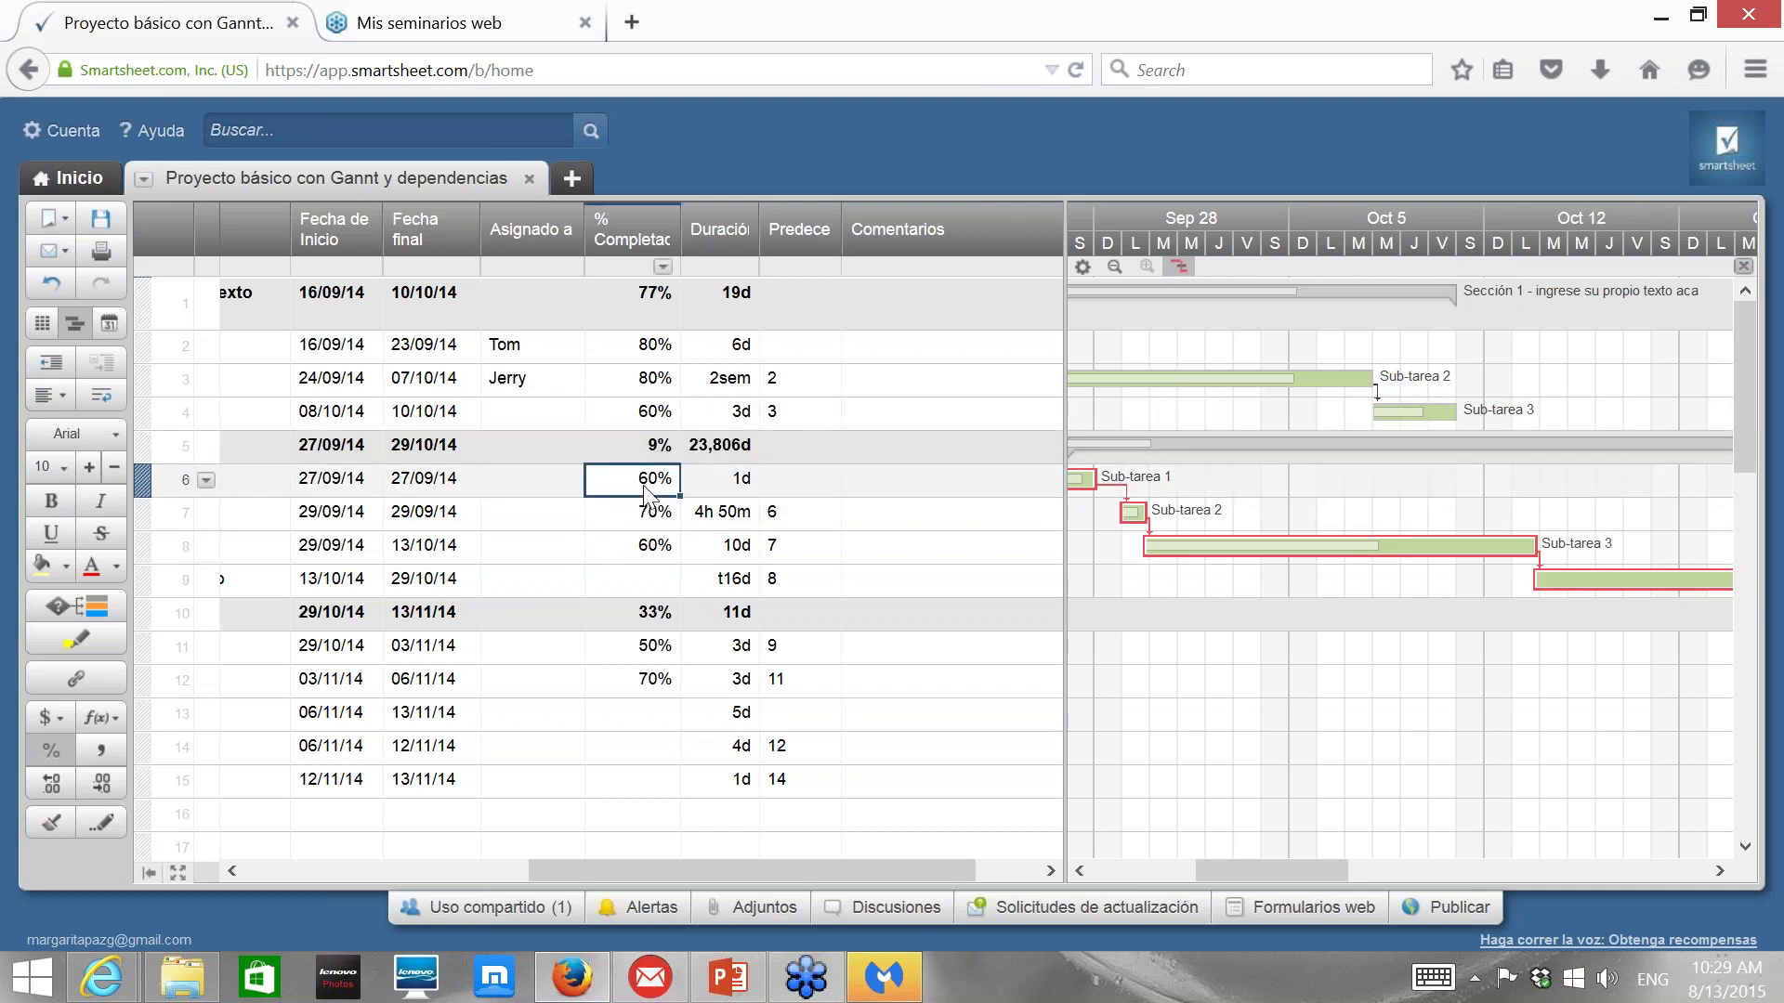
type("80%")
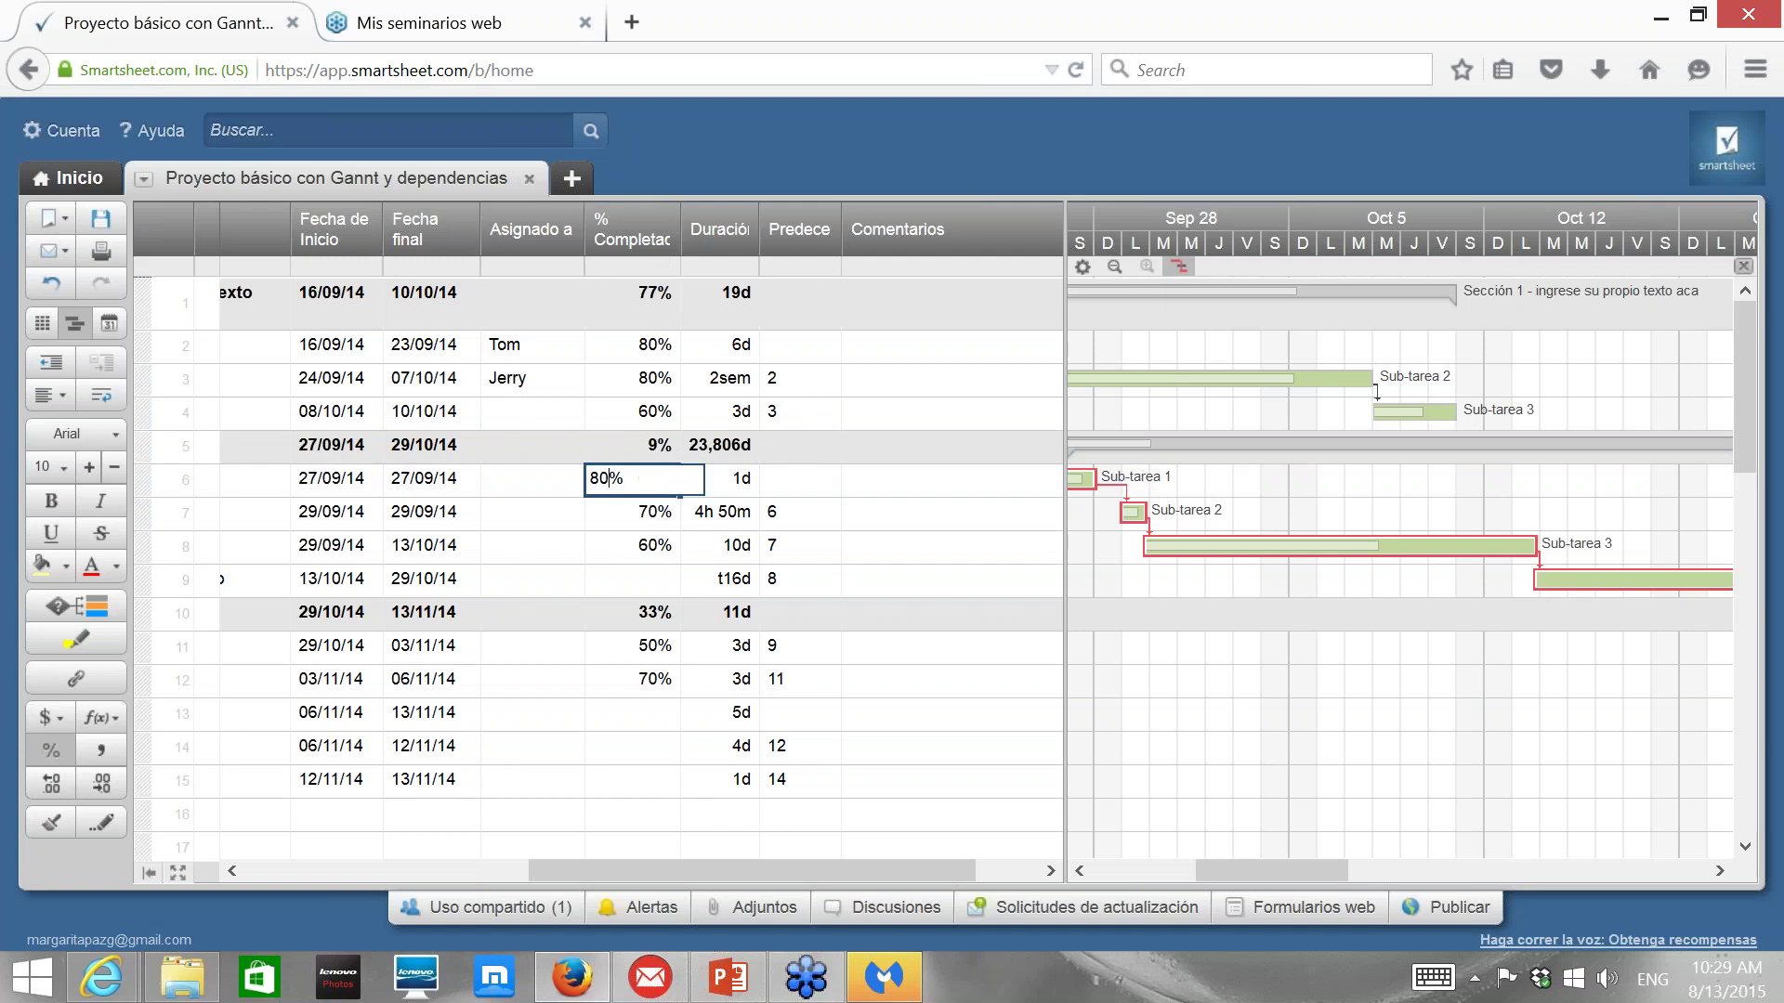
key("Return")
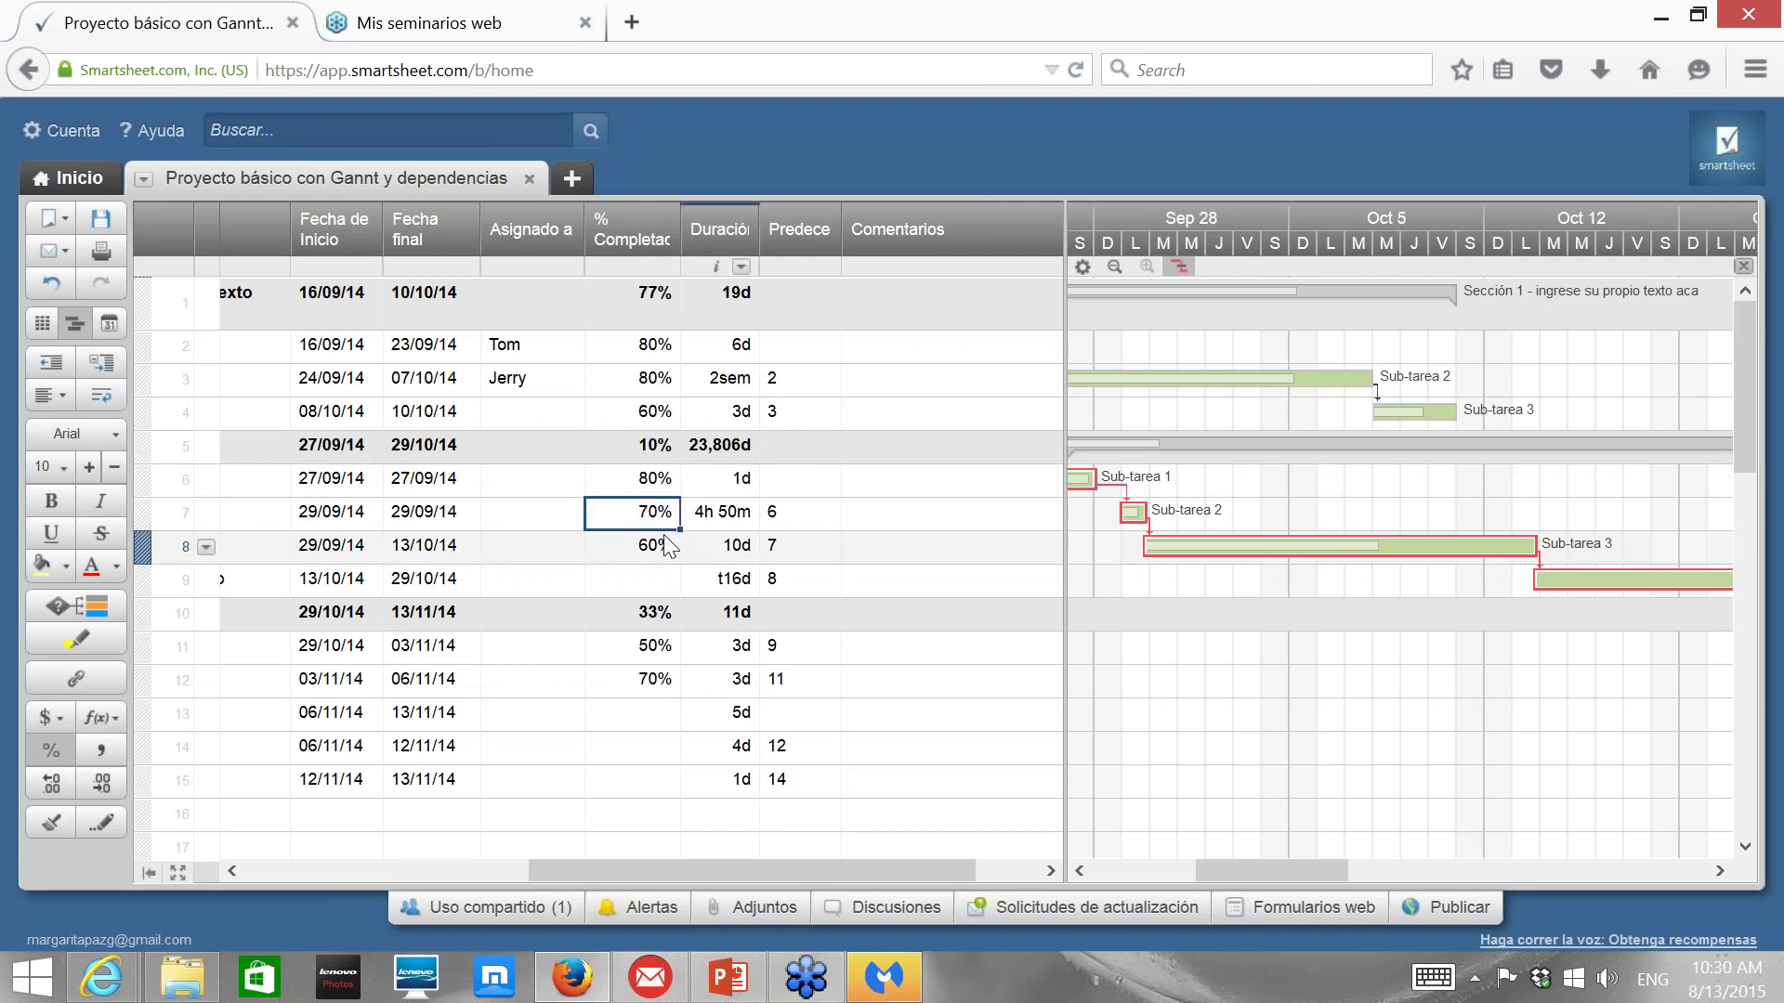
type("90")
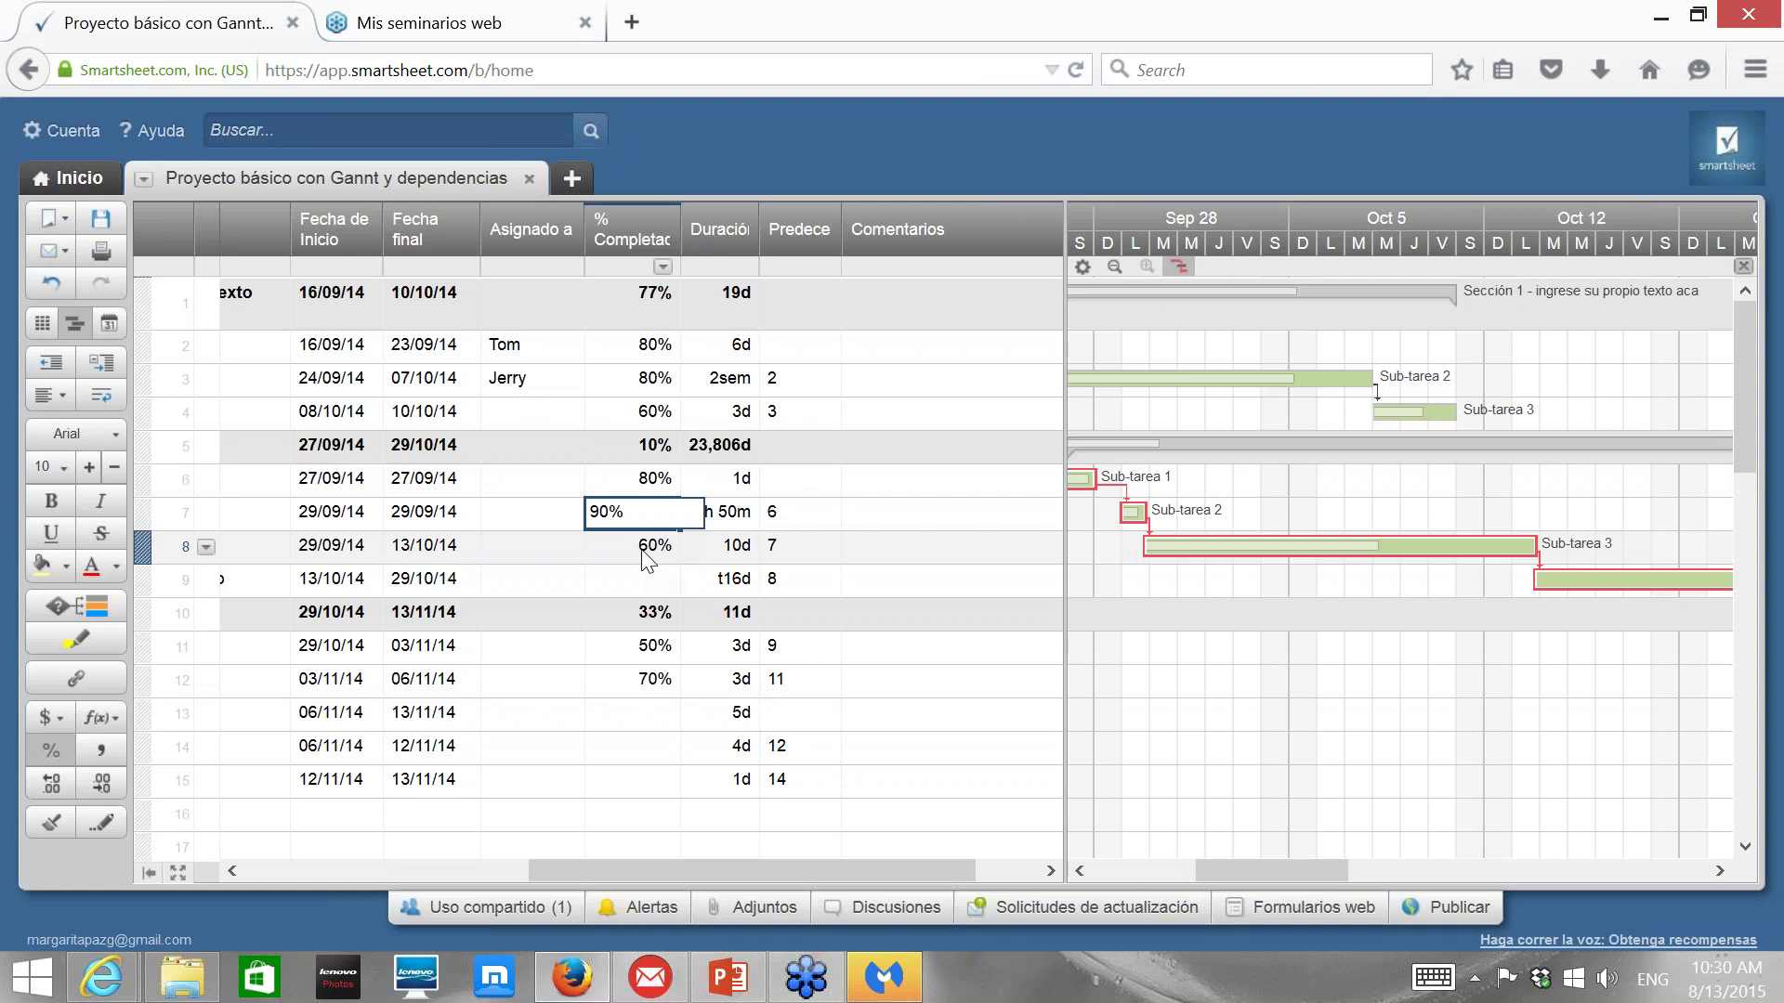
key("Return")
type("100")
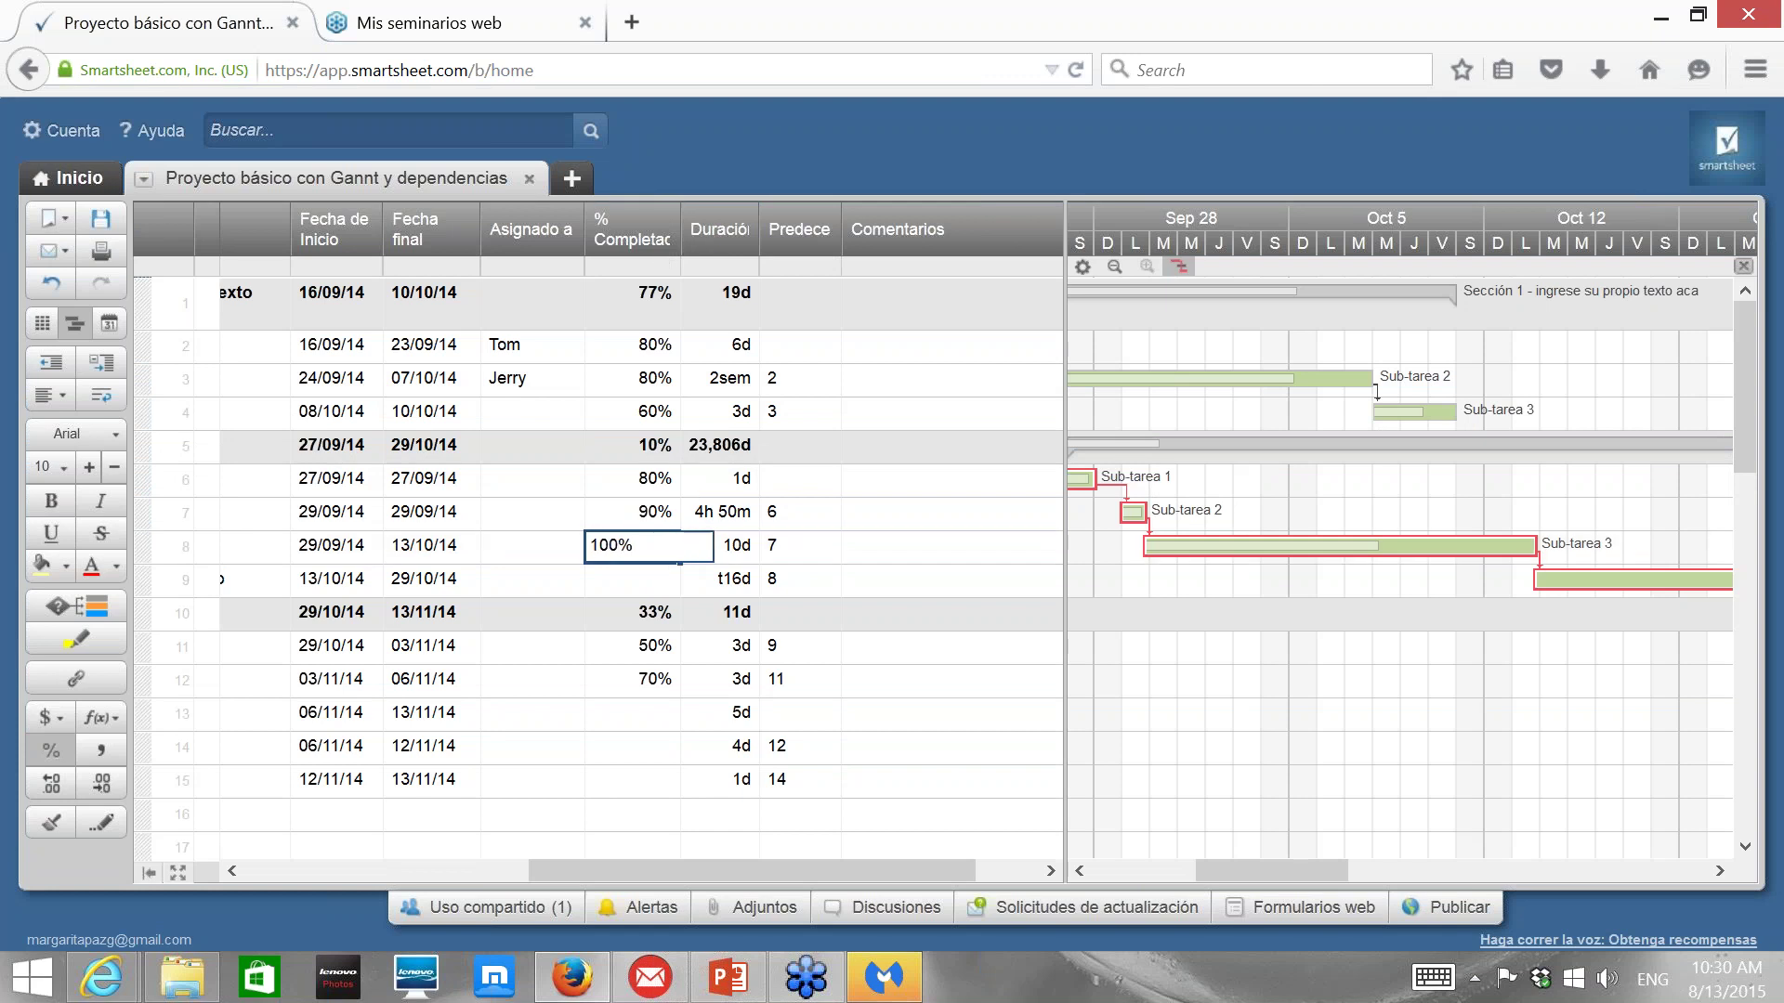
key("Return")
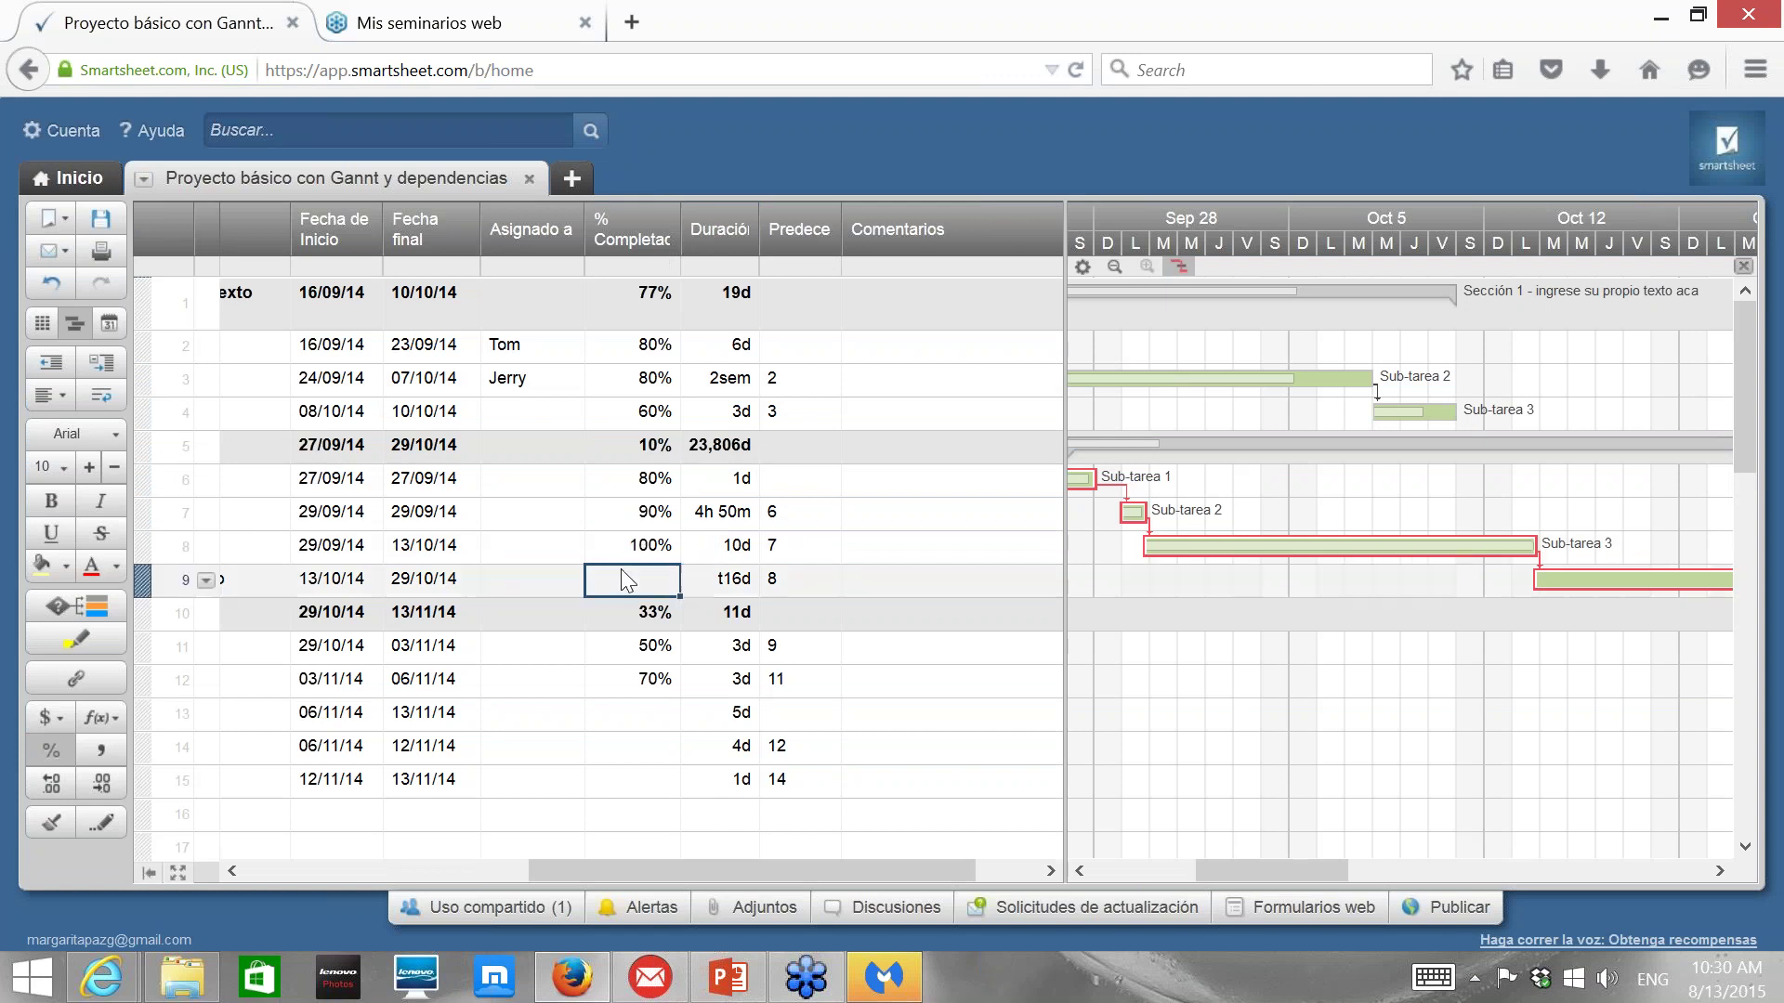